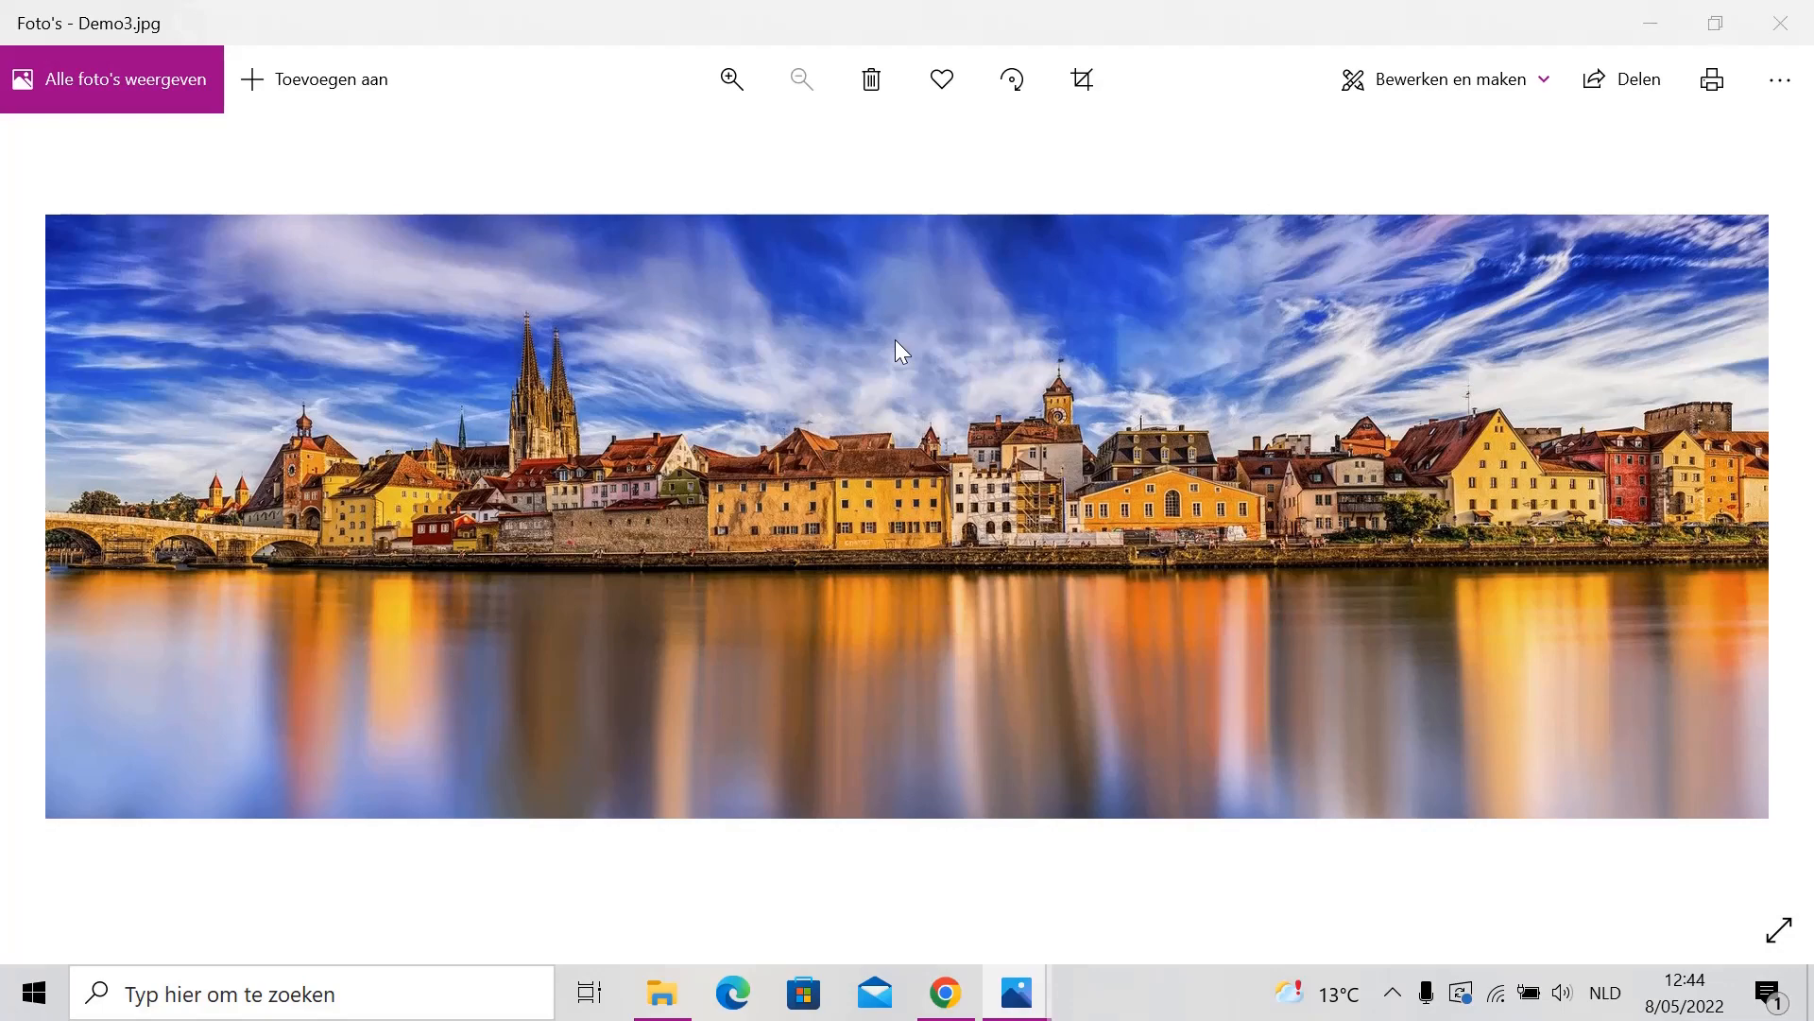
# - Compare the full-colour photo Demo3.jpg with the selectively coloured version Demo3L.jpg
pyautogui.press('Right')
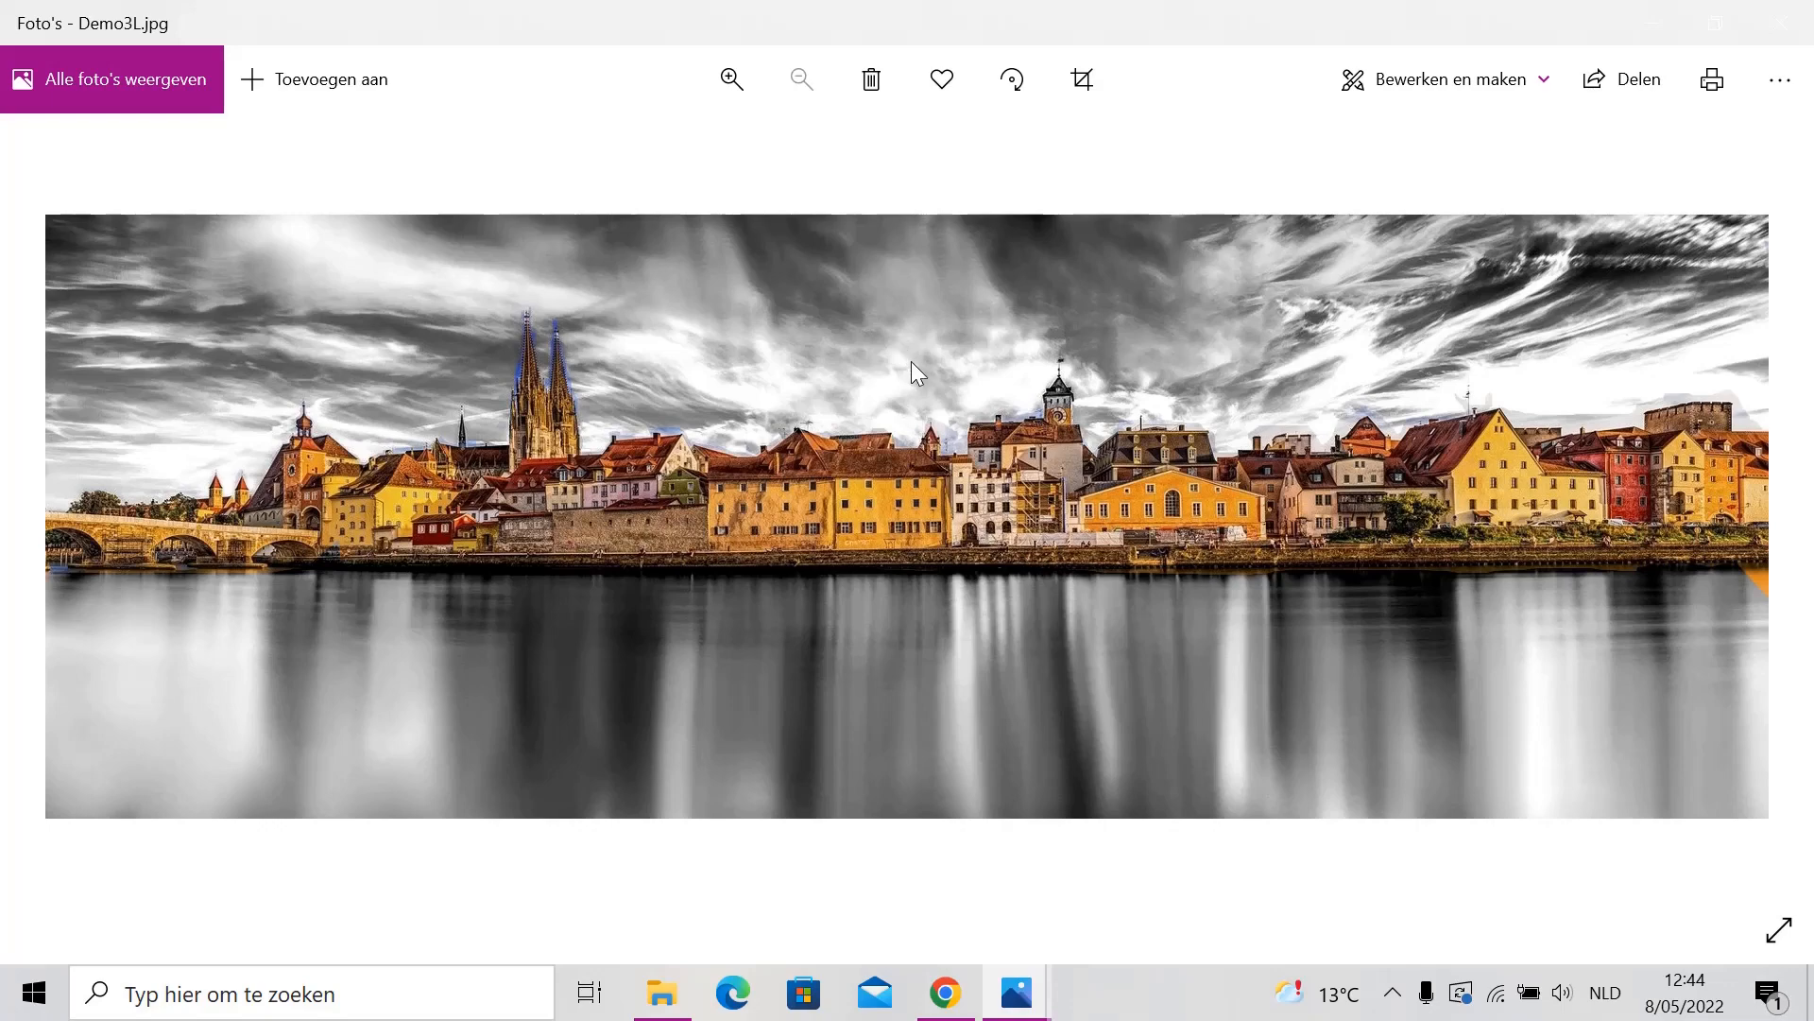
pyautogui.hotkey('alt', 'Tab')
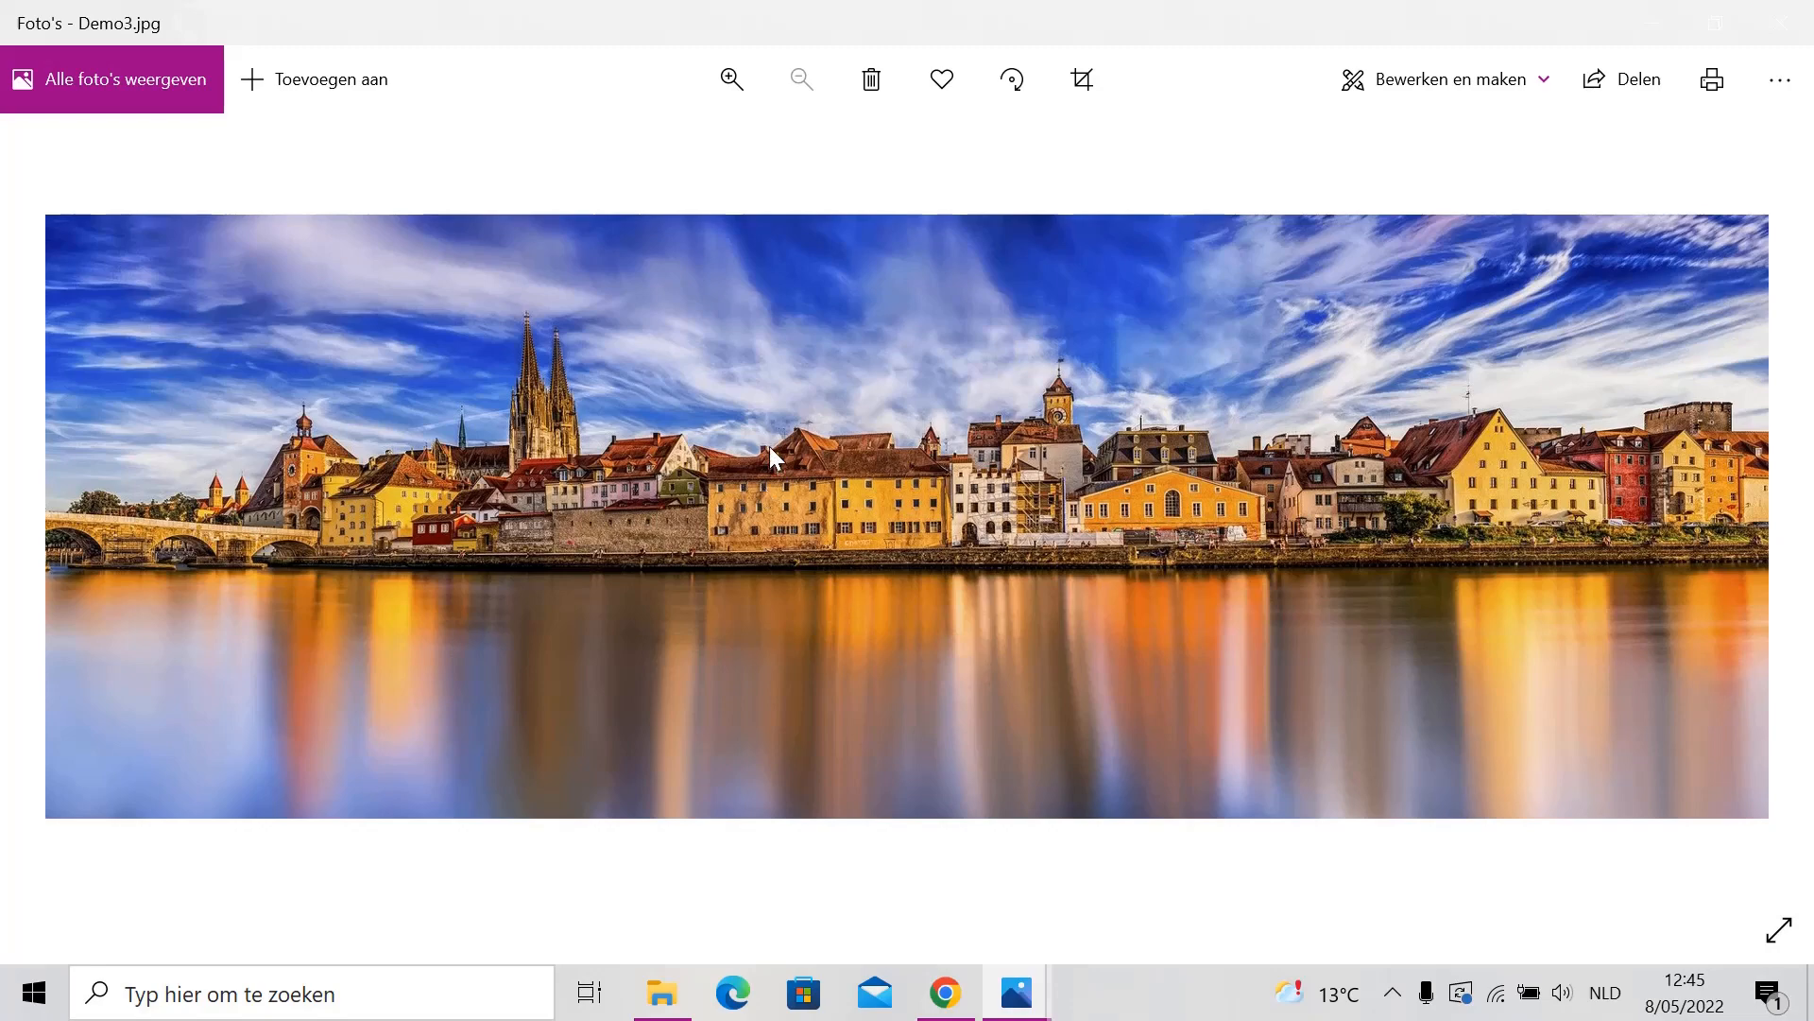
pyautogui.hotkey('alt', 'Tab')
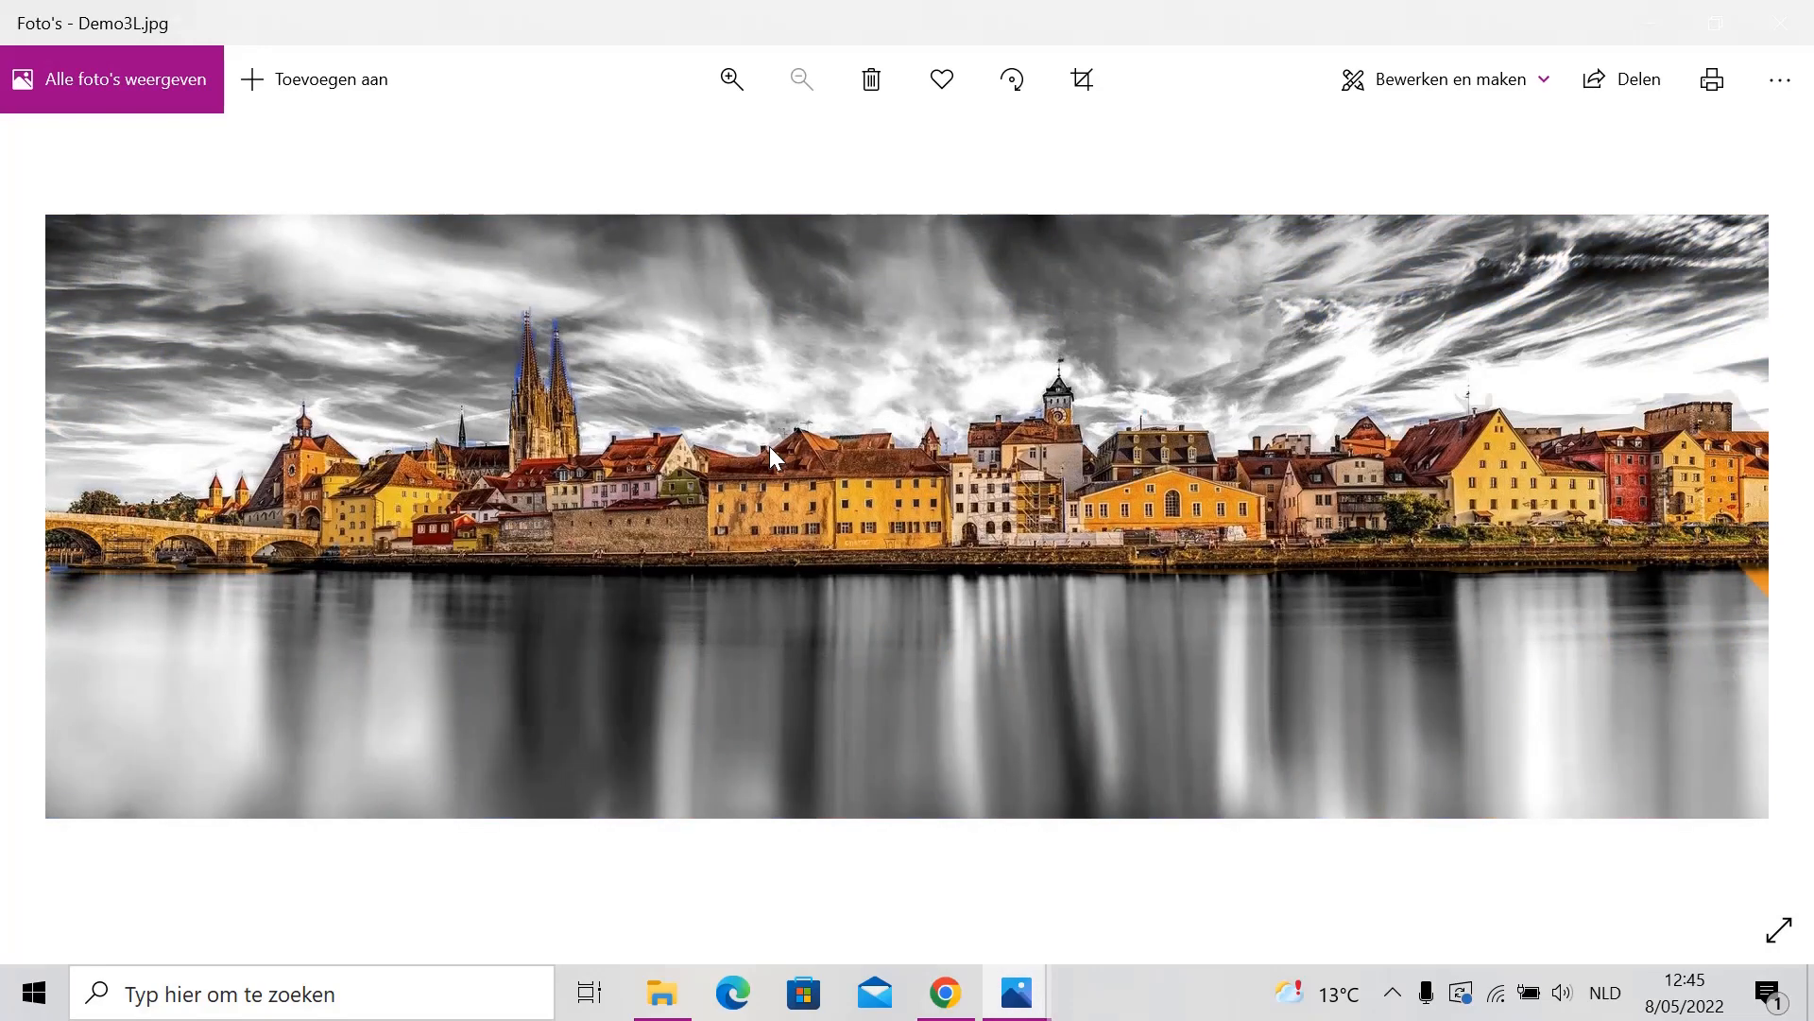
pyautogui.hotkey('alt', 'Tab')
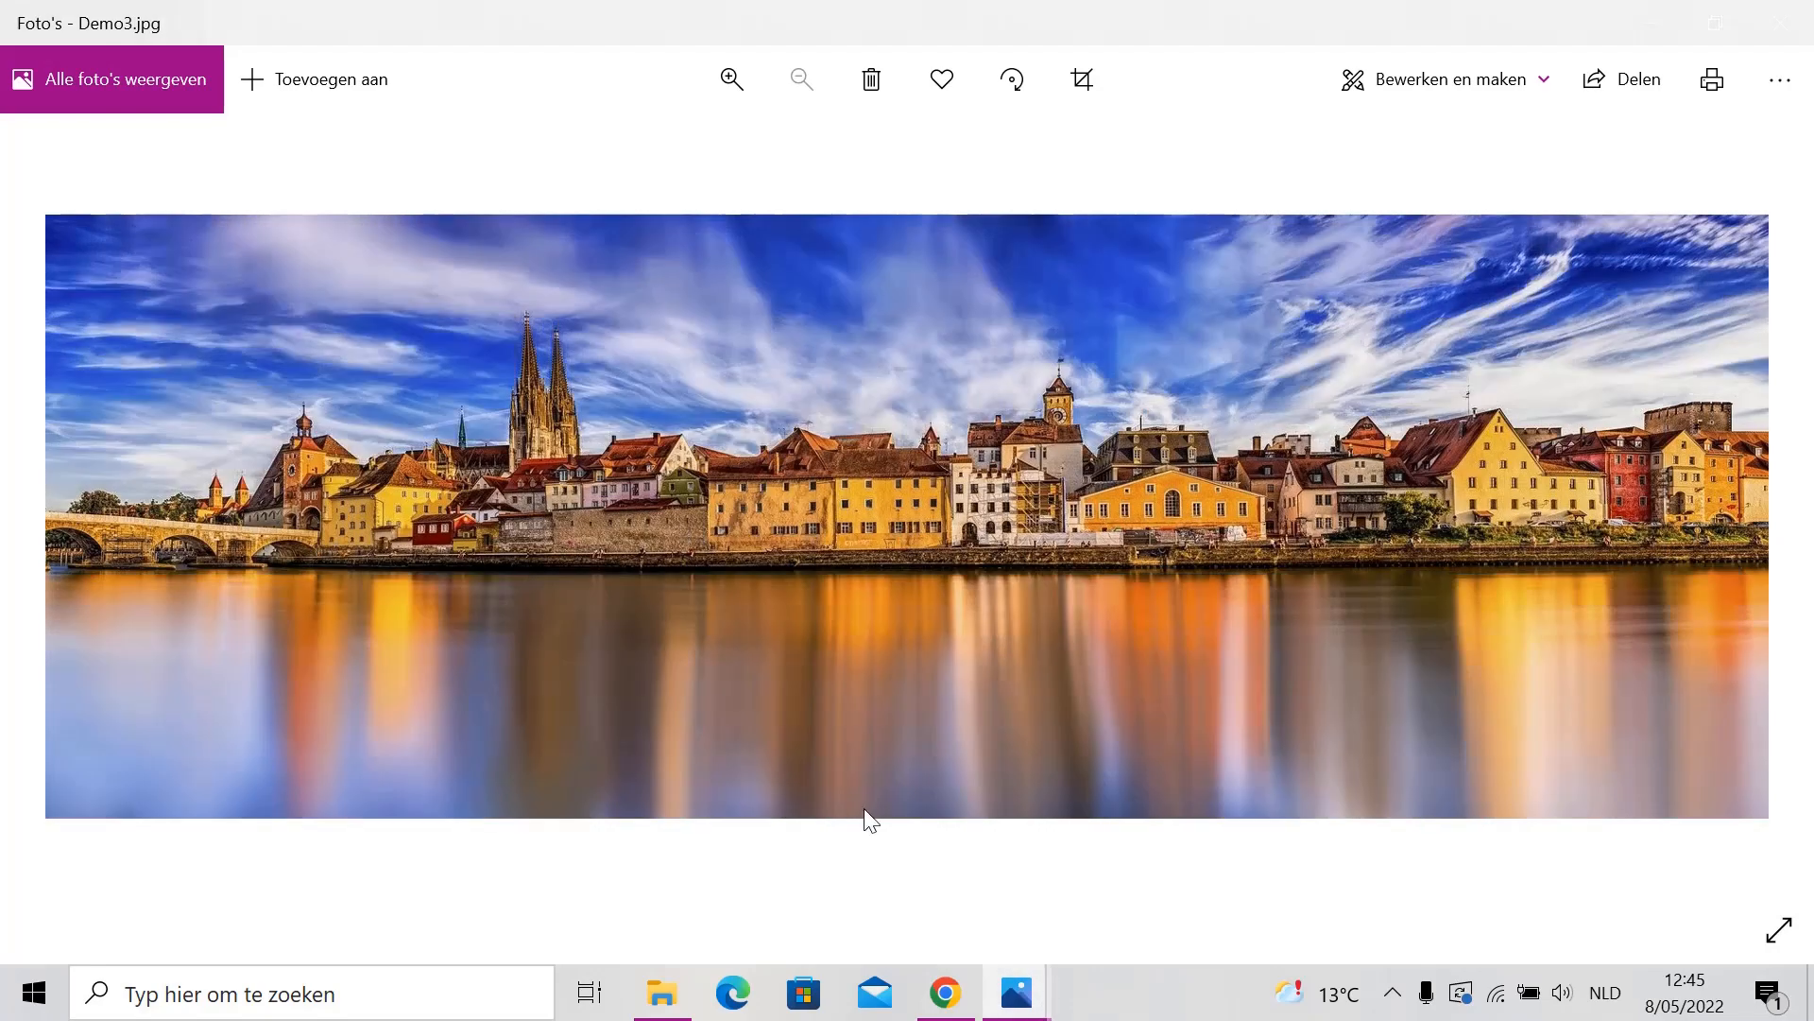
# - Switch to Chrome and view the Brug Vilnius Litouwen photo on its Pixabay page
pyautogui.click(947, 992)
pyautogui.click(902, 26)
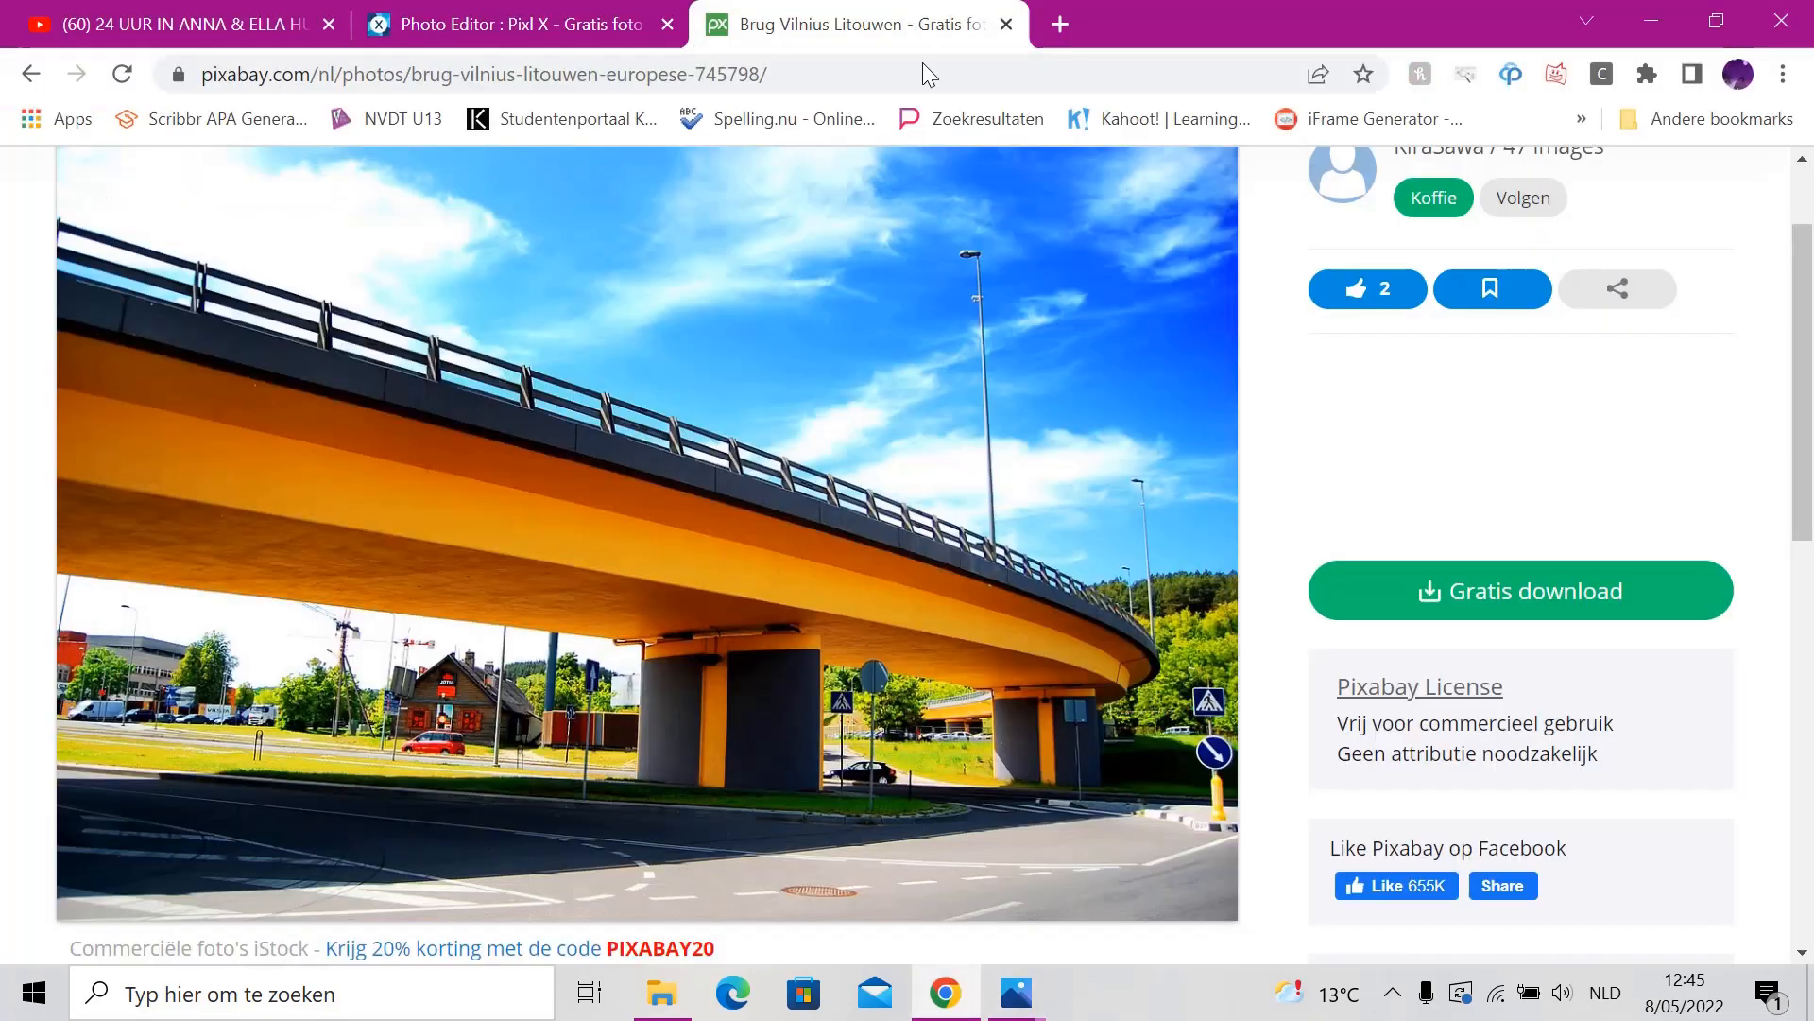
pyautogui.scroll(2, 813, 557)
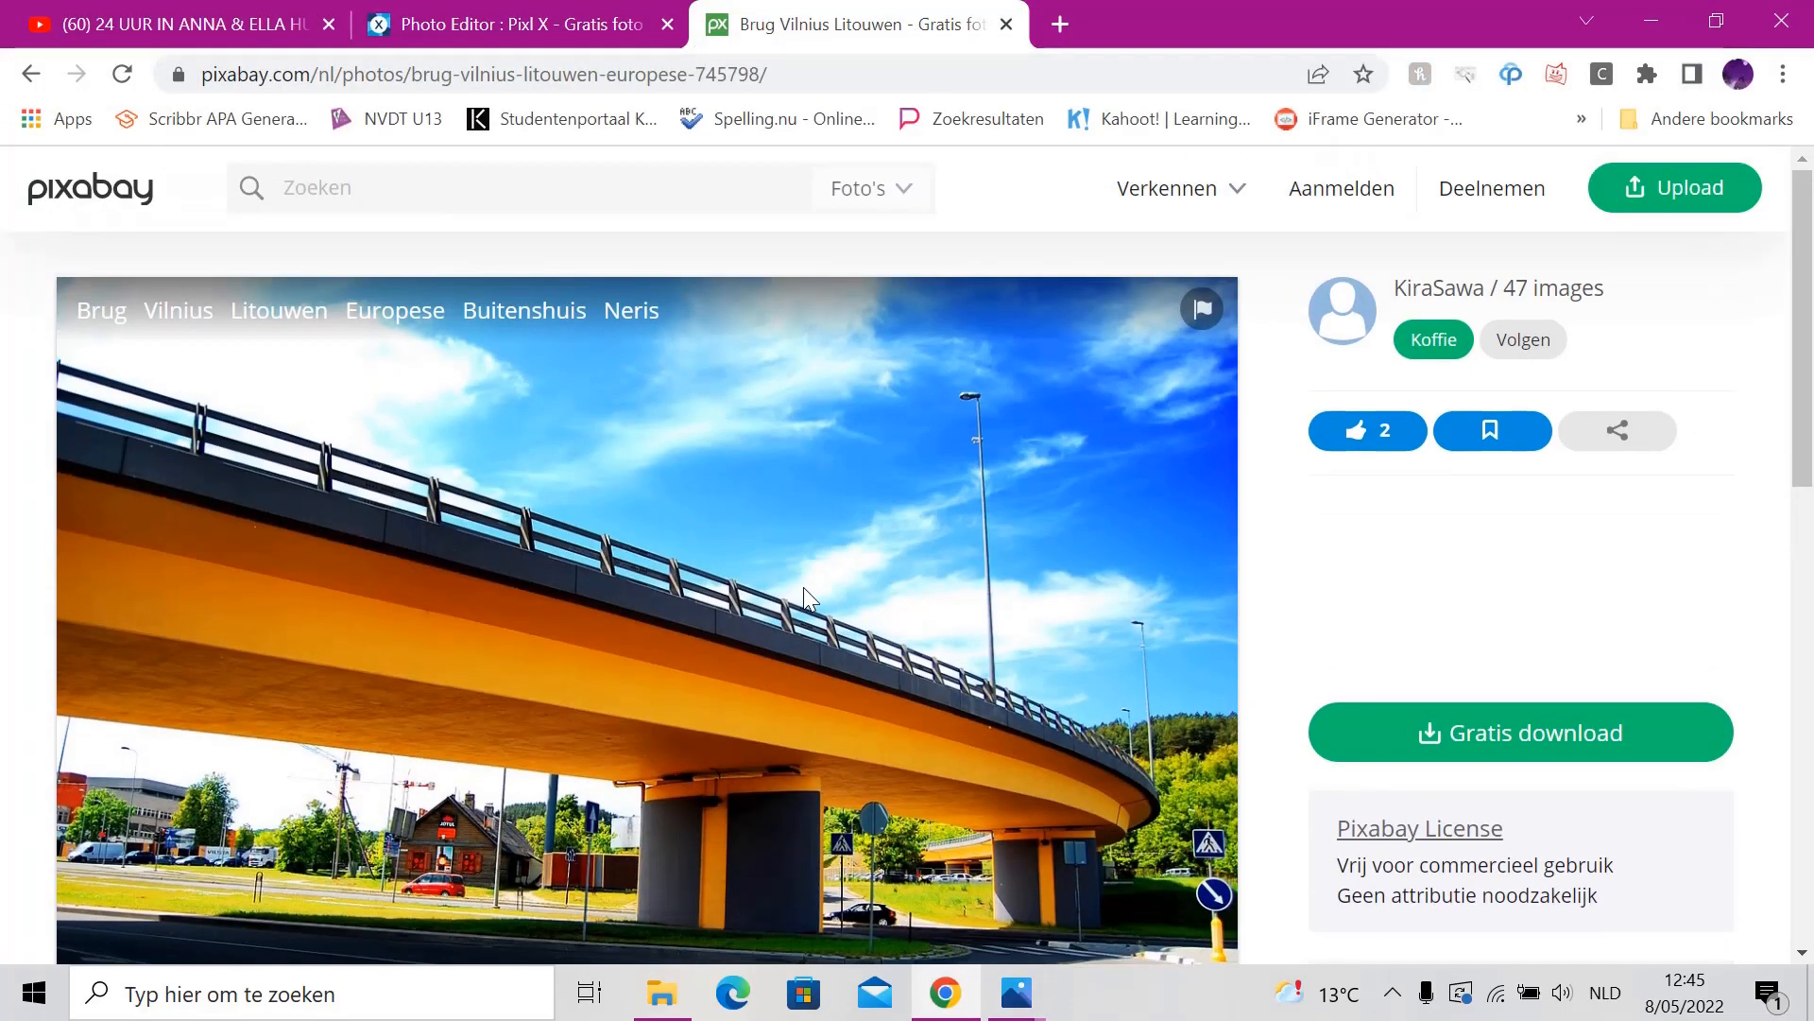
pyautogui.scroll(-1, 803, 587)
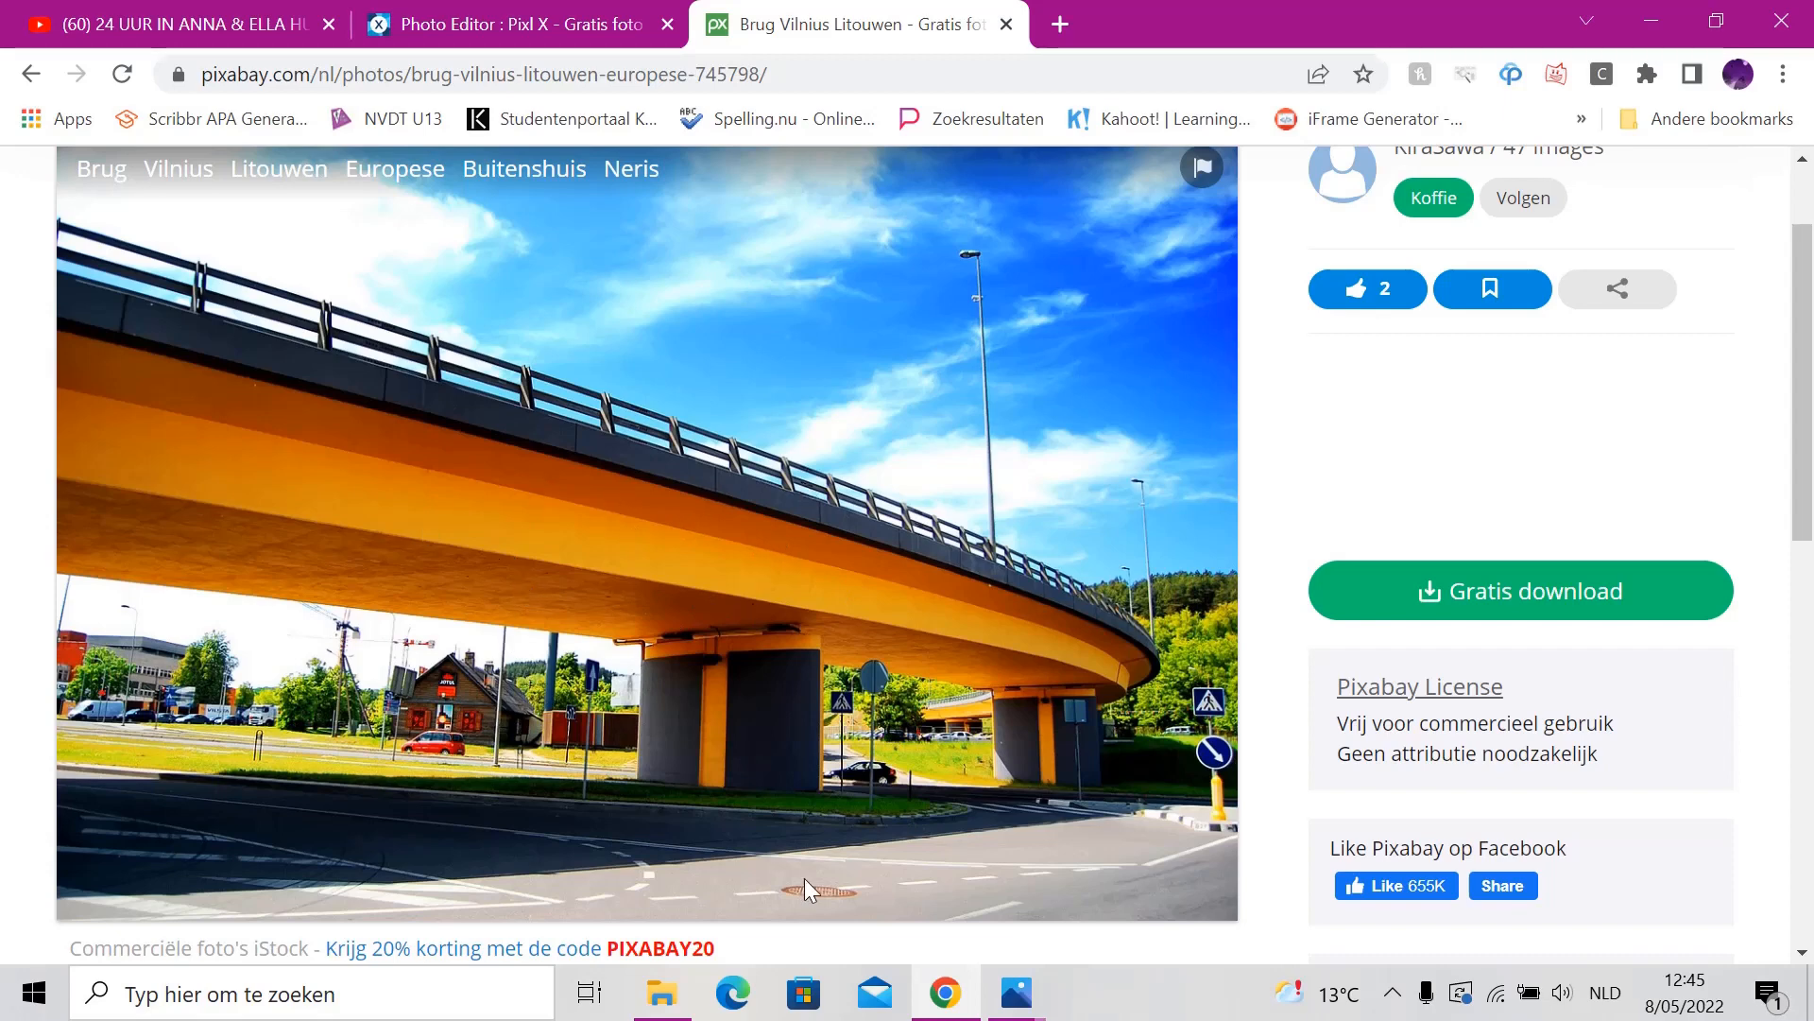
# - Switch to Pixlr X and open the image bridge-g08de709da_1920 from the Downloads folder
pyautogui.click(660, 15)
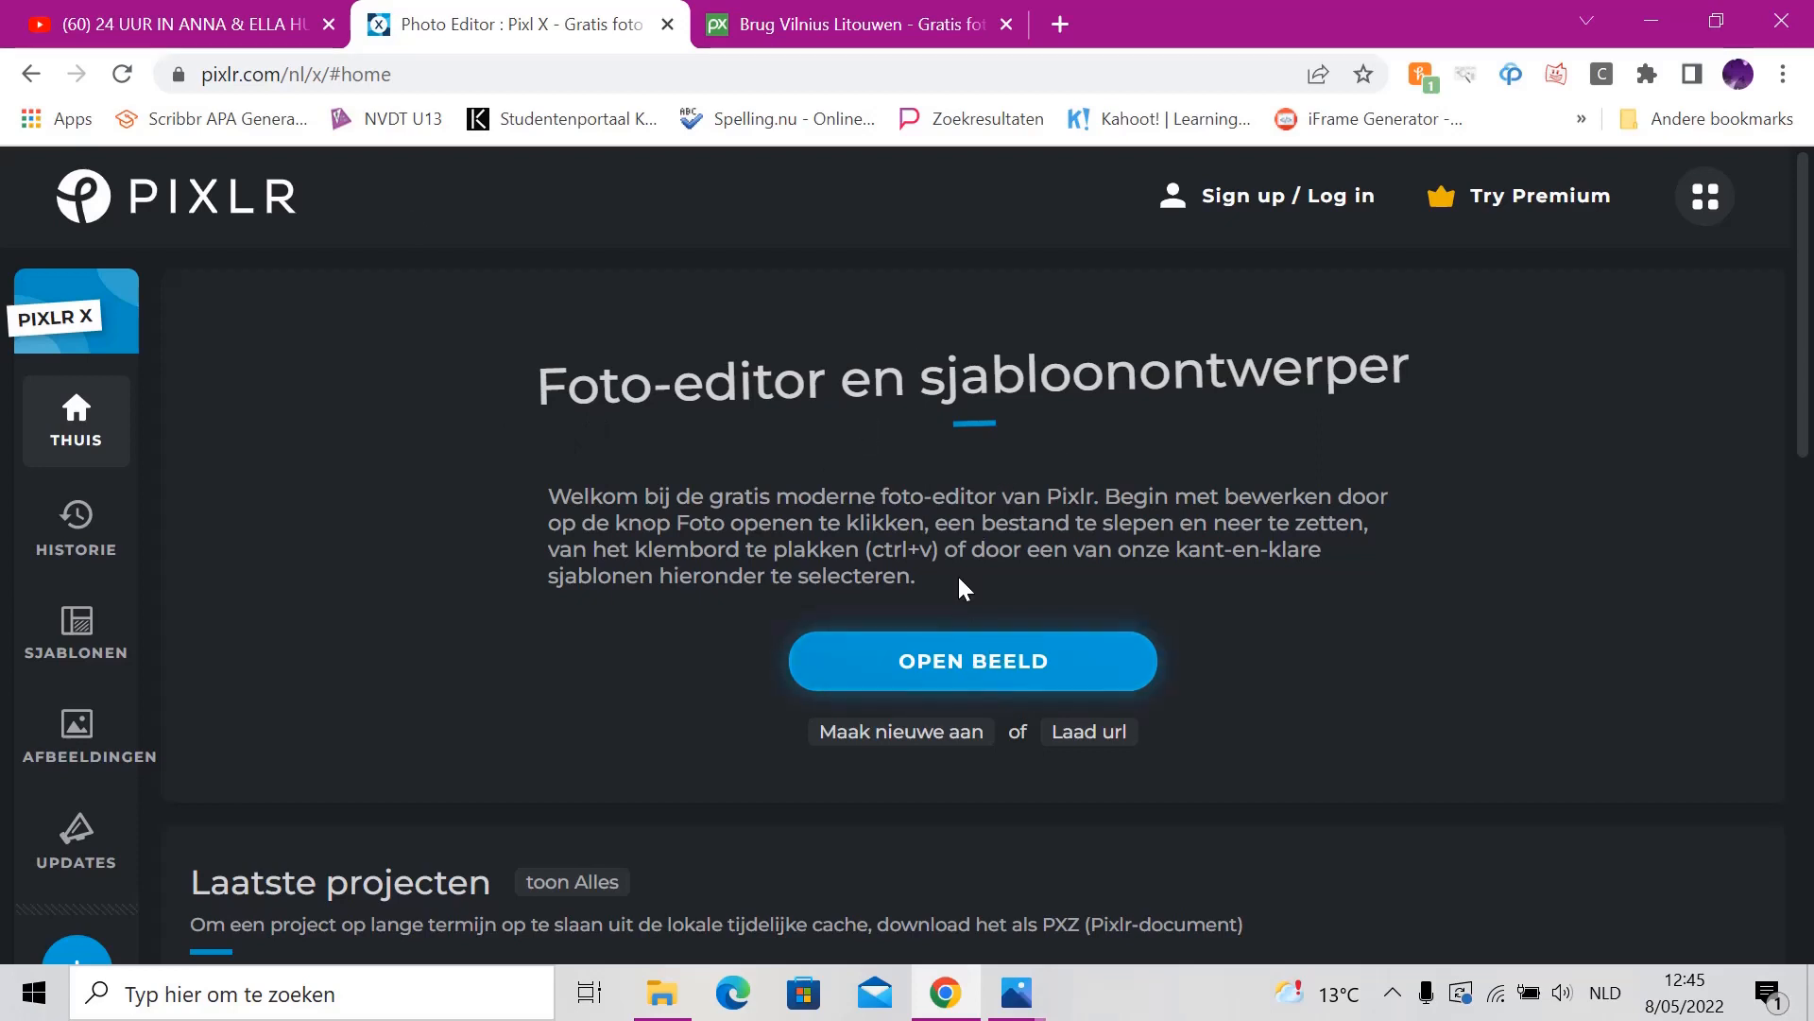
pyautogui.click(1039, 670)
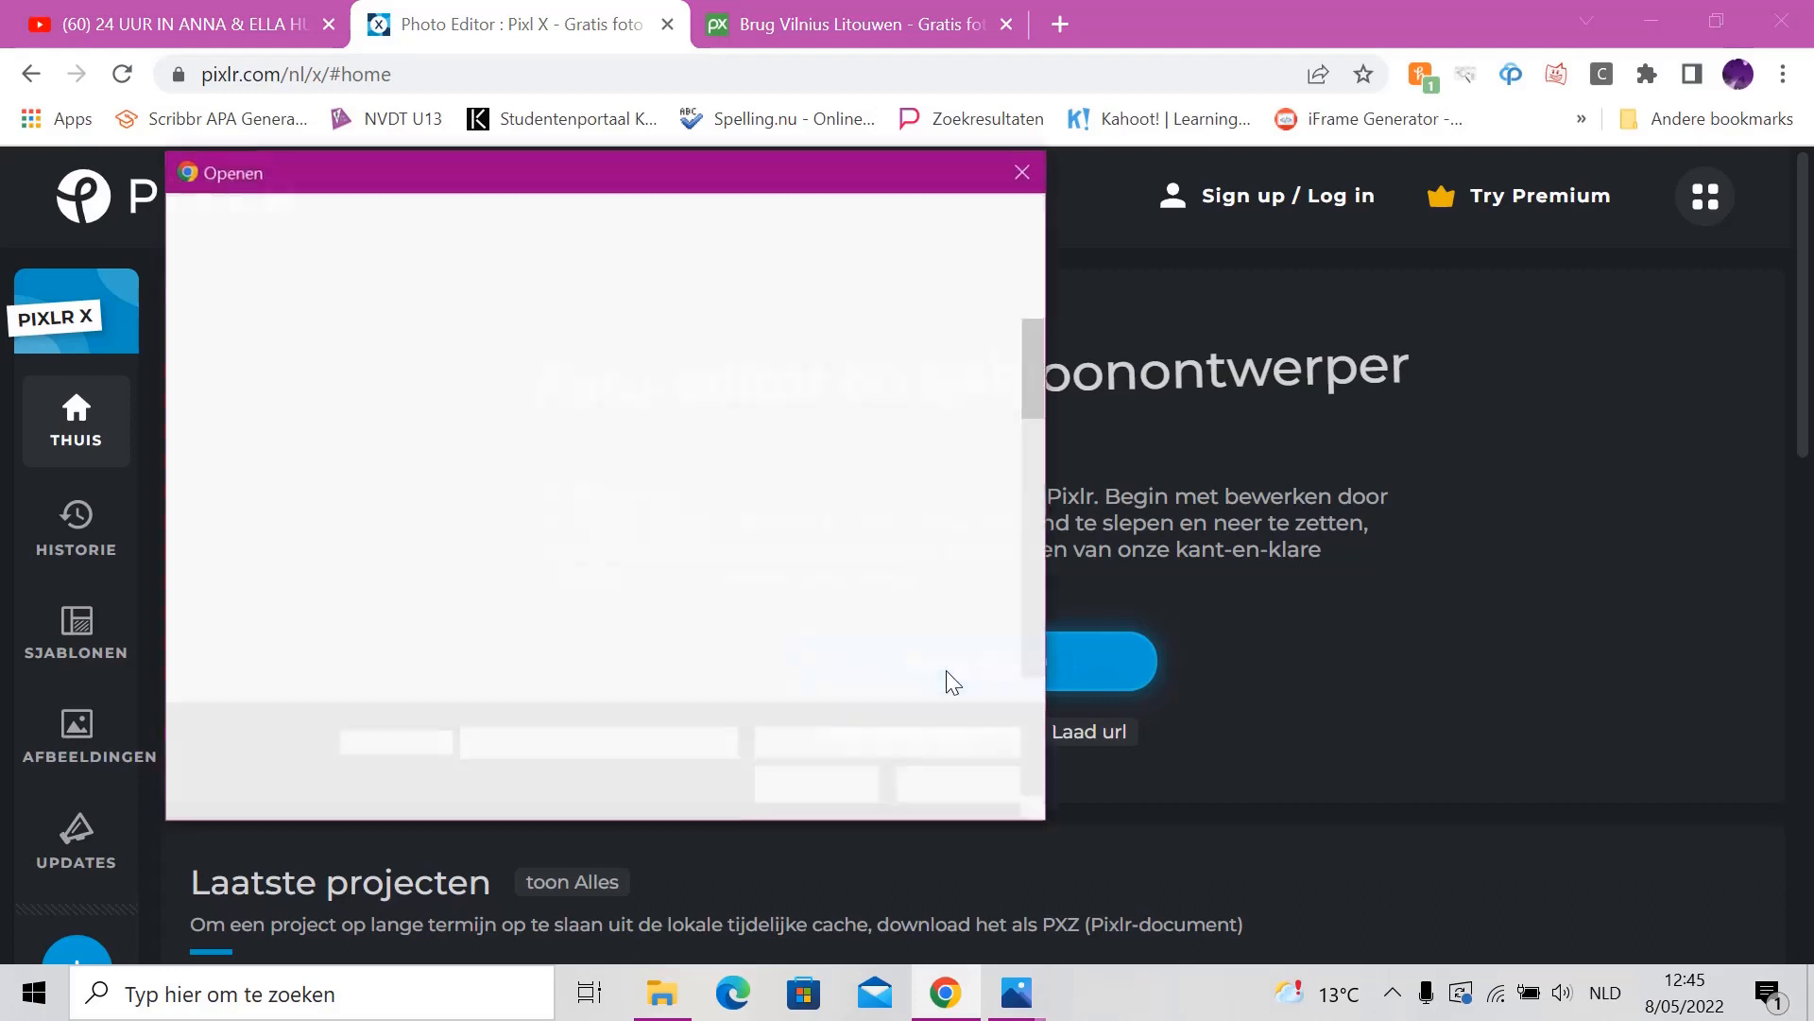
pyautogui.scroll(2, 351, 501)
pyautogui.scroll(3, 322, 491)
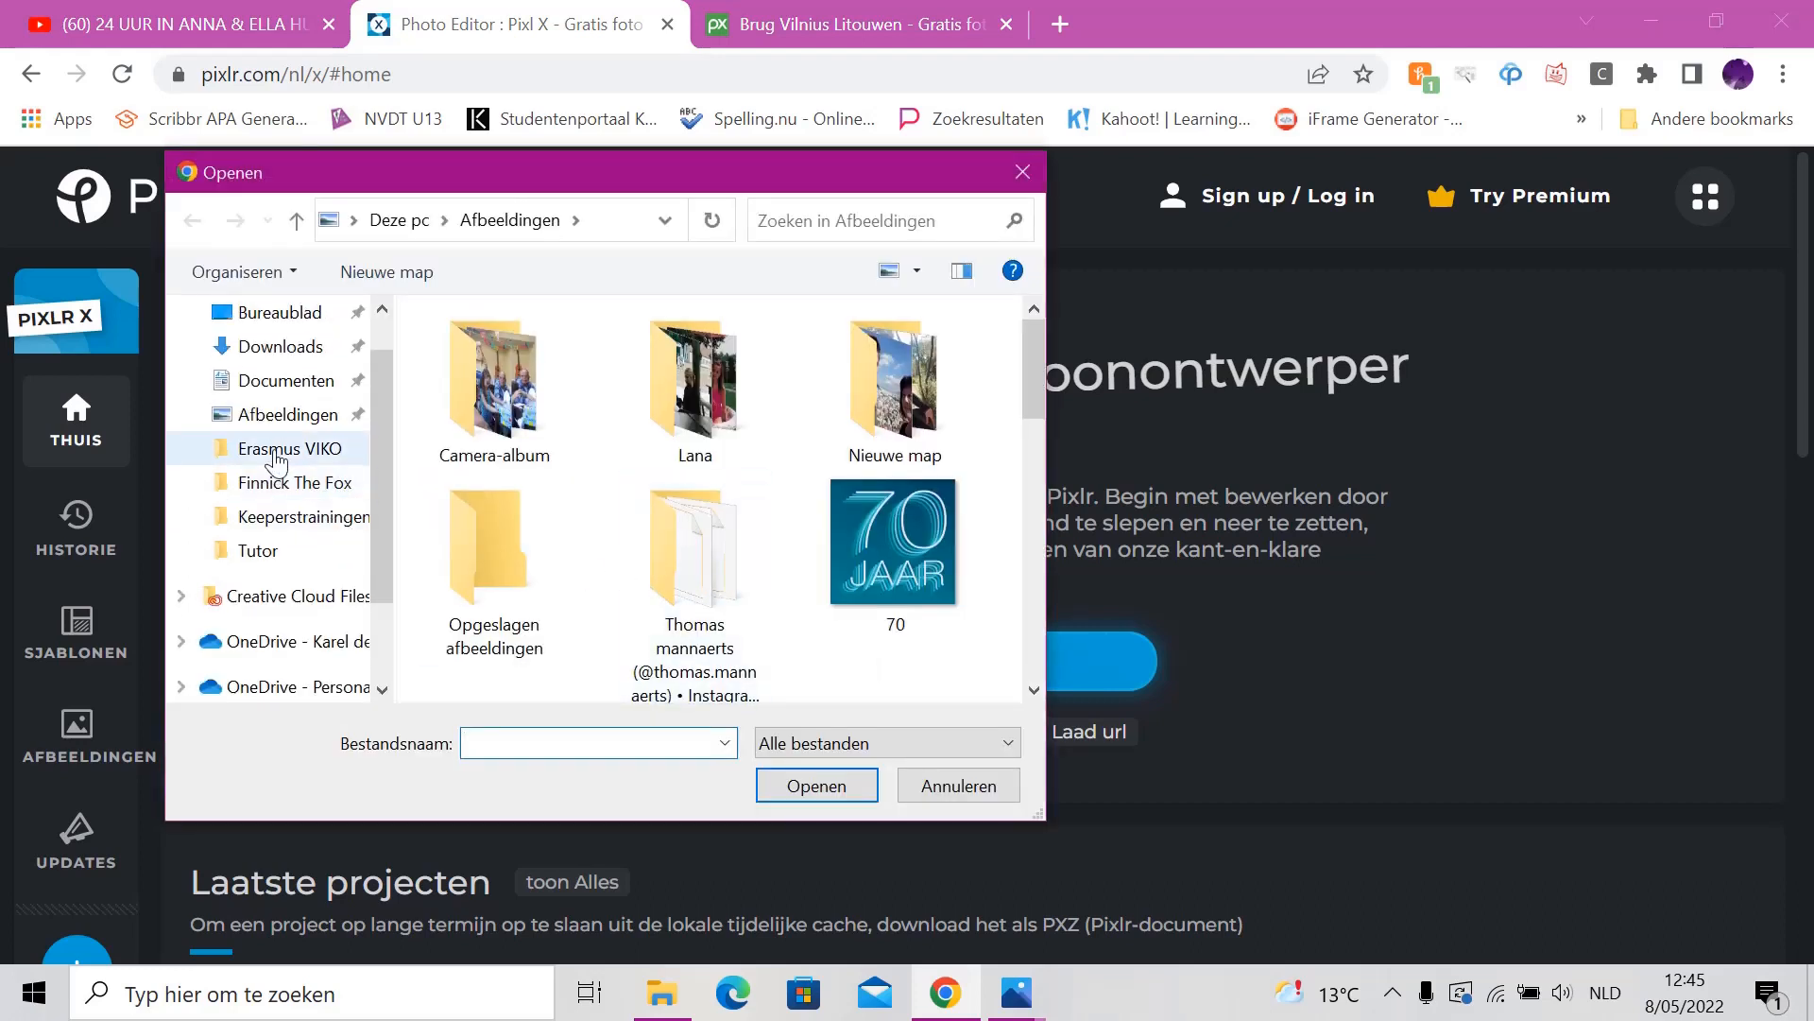
pyautogui.scroll(-1, 276, 483)
pyautogui.click(248, 347)
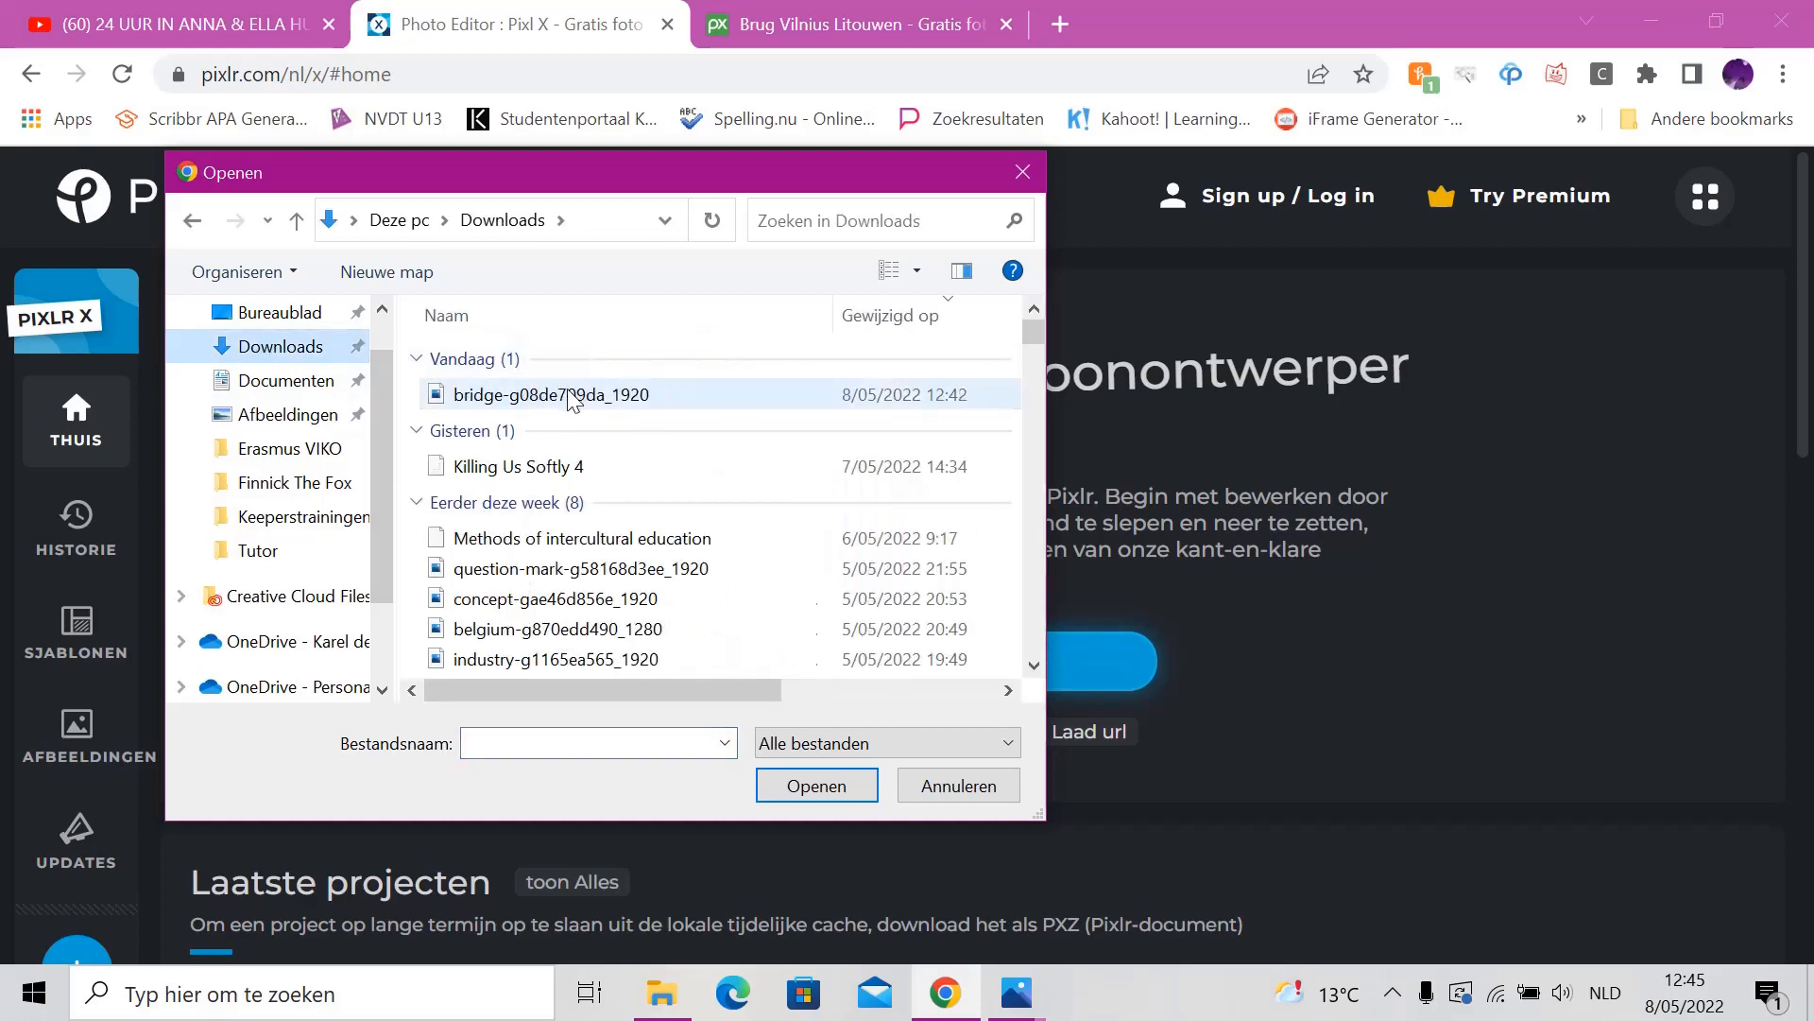
pyautogui.click(571, 394)
pyautogui.click(830, 785)
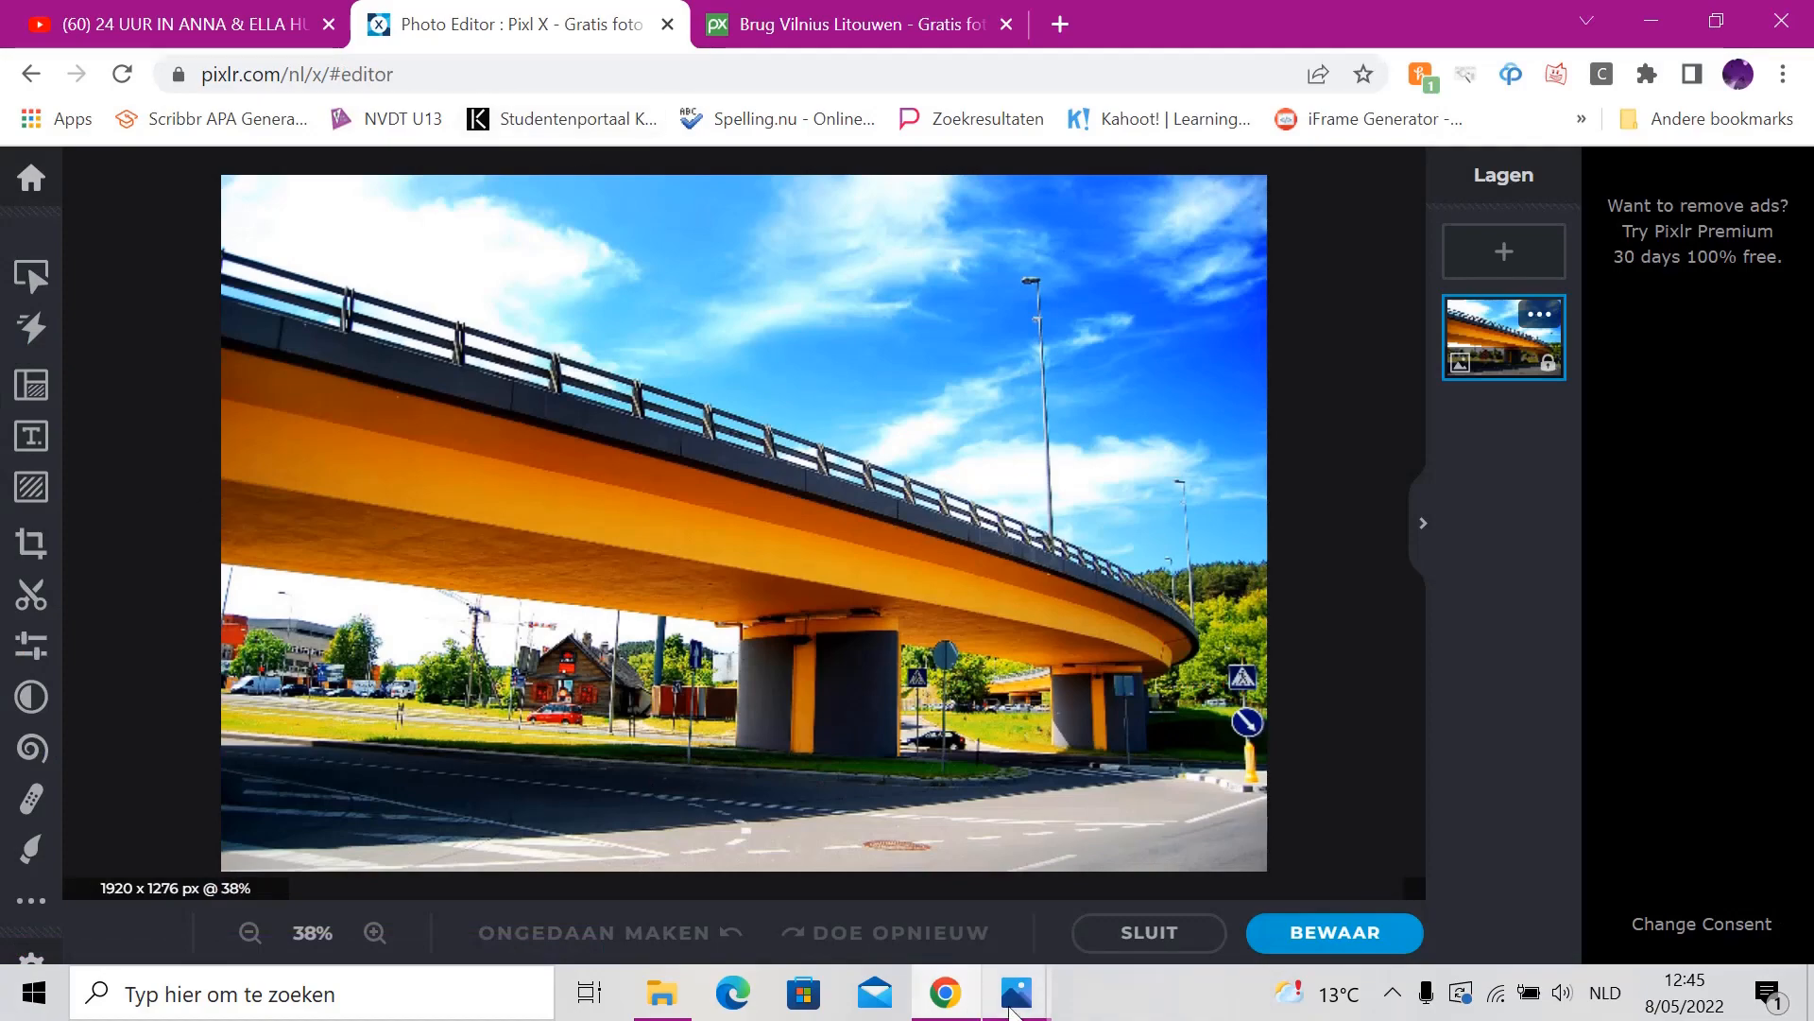
# - Review the Demo3.jpg and Demo3L.jpg example photos once more in Foto's and return to the Pixlr editor in Chrome
pyautogui.moveTo(1017, 992)
pyautogui.click(1120, 839)
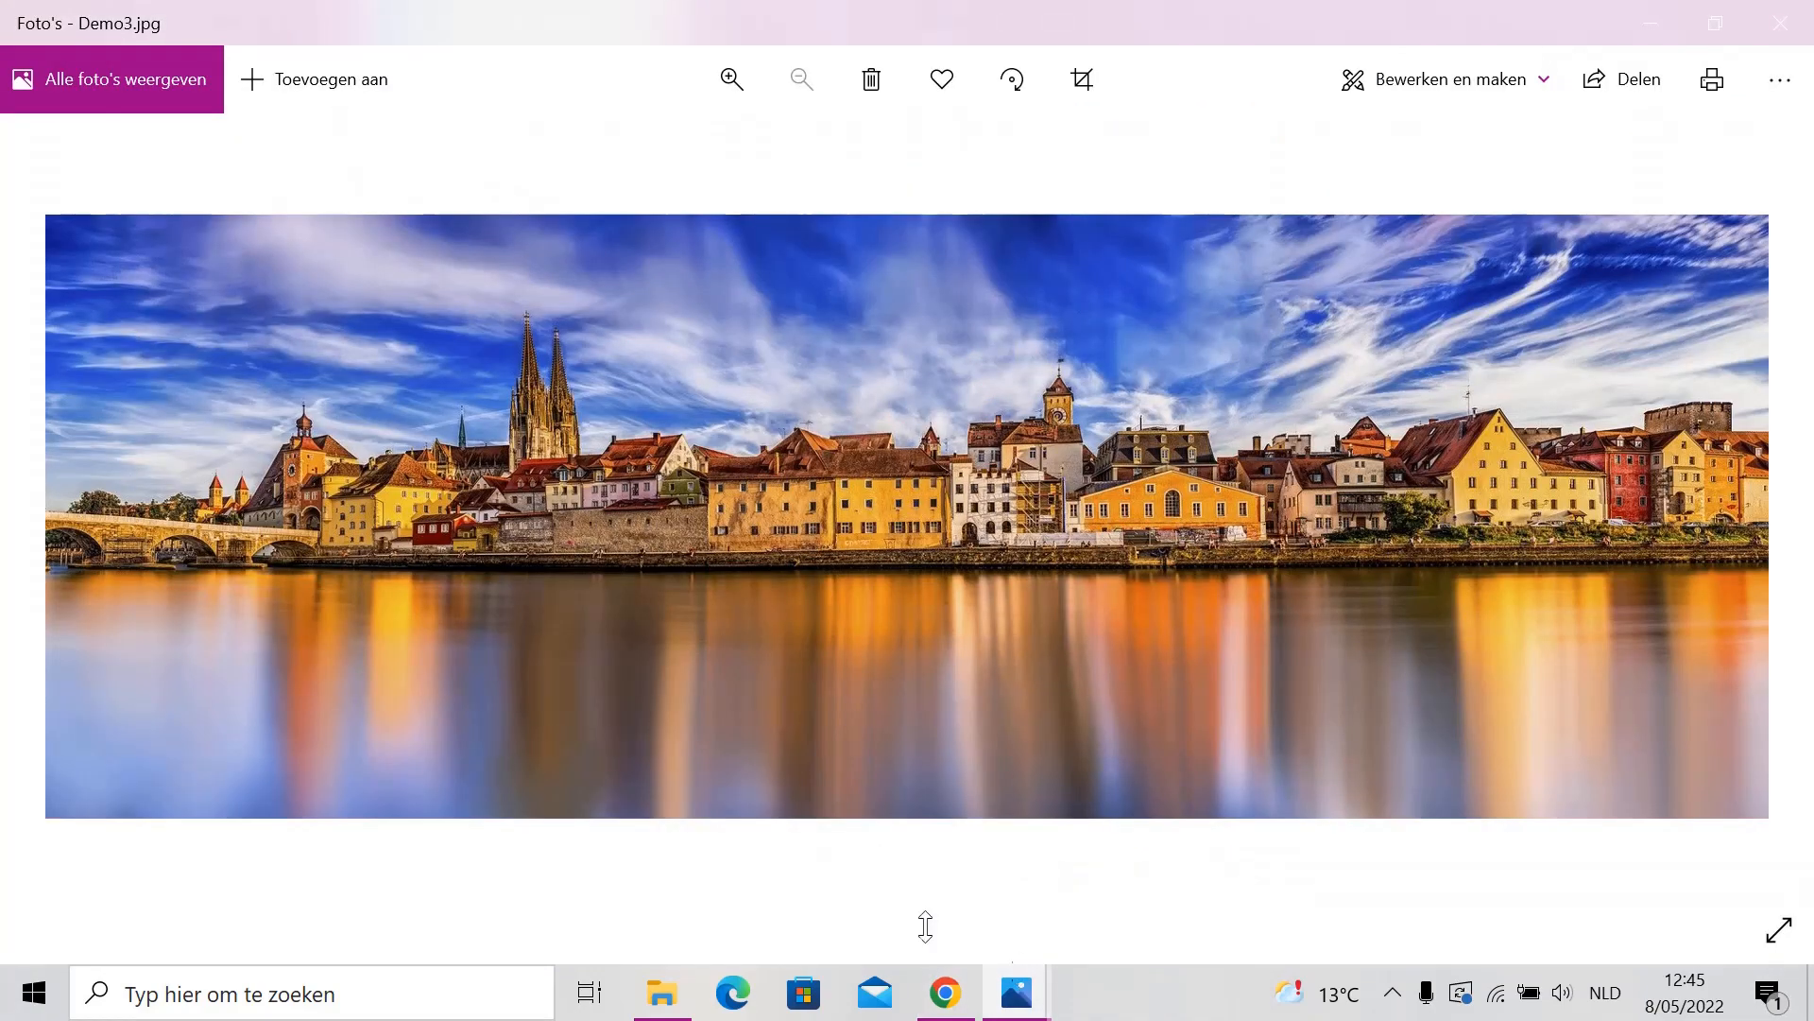
pyautogui.click(890, 860)
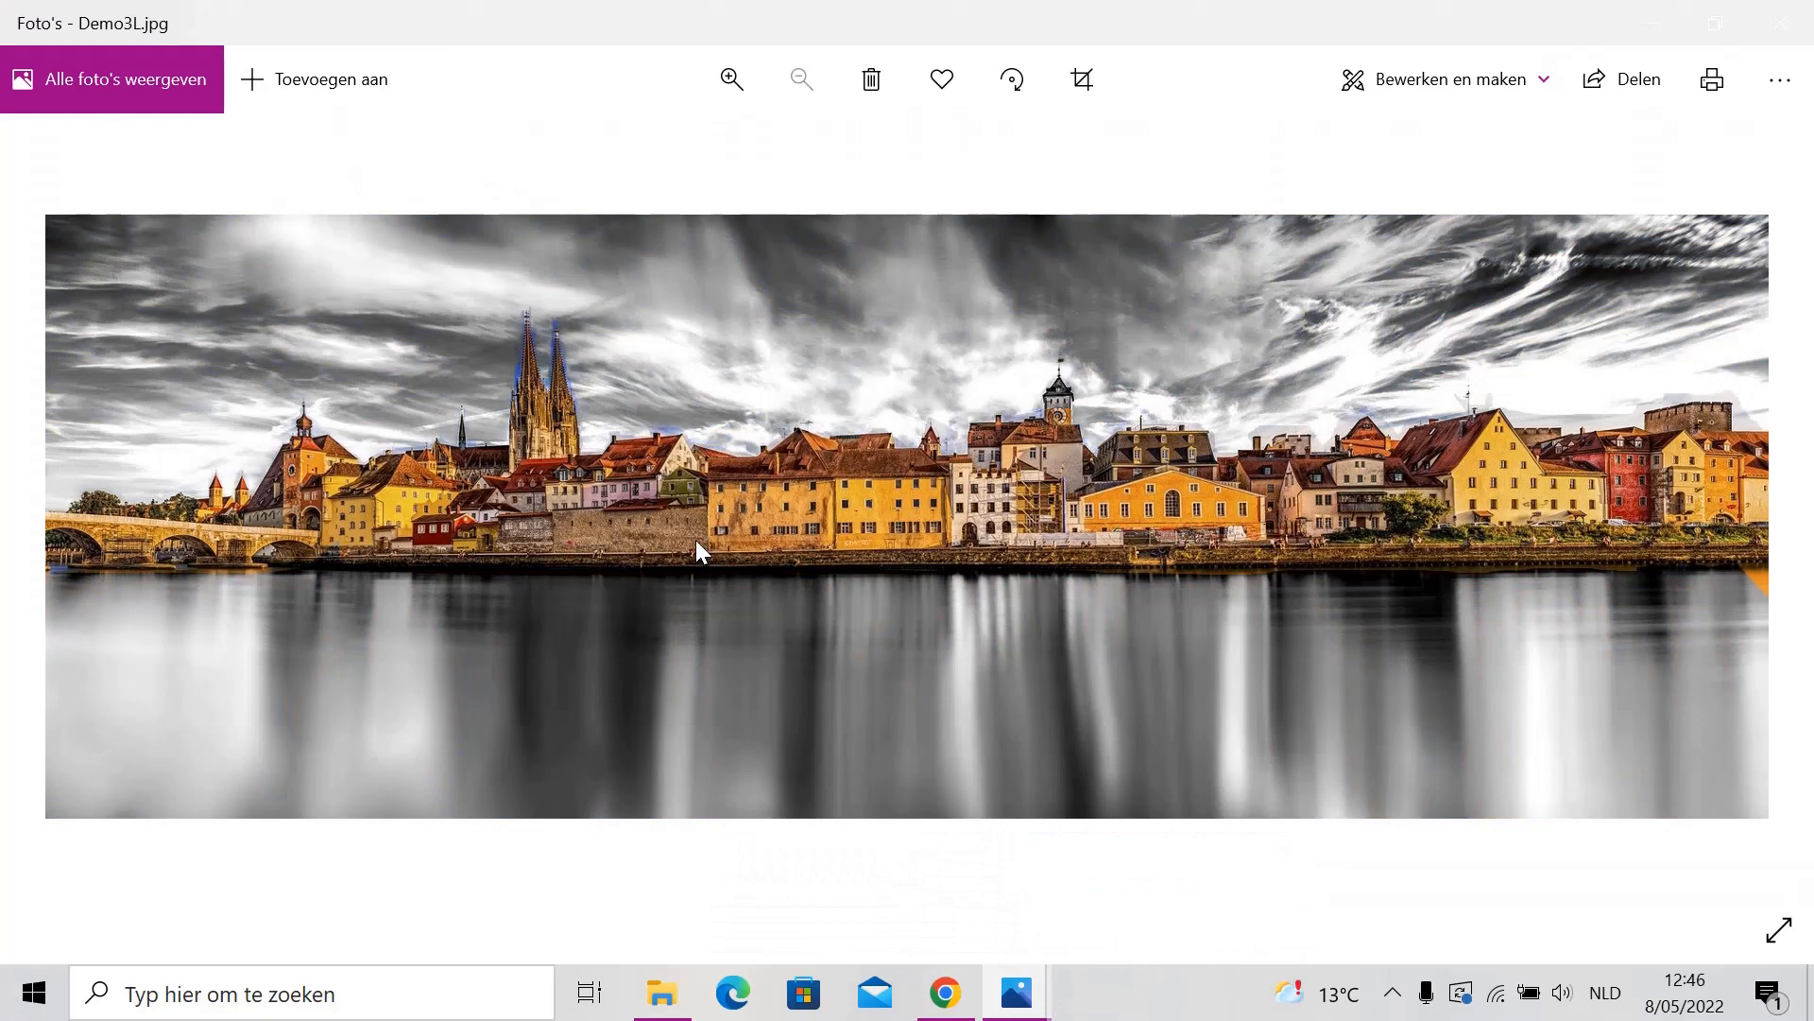
pyautogui.moveTo(1020, 990)
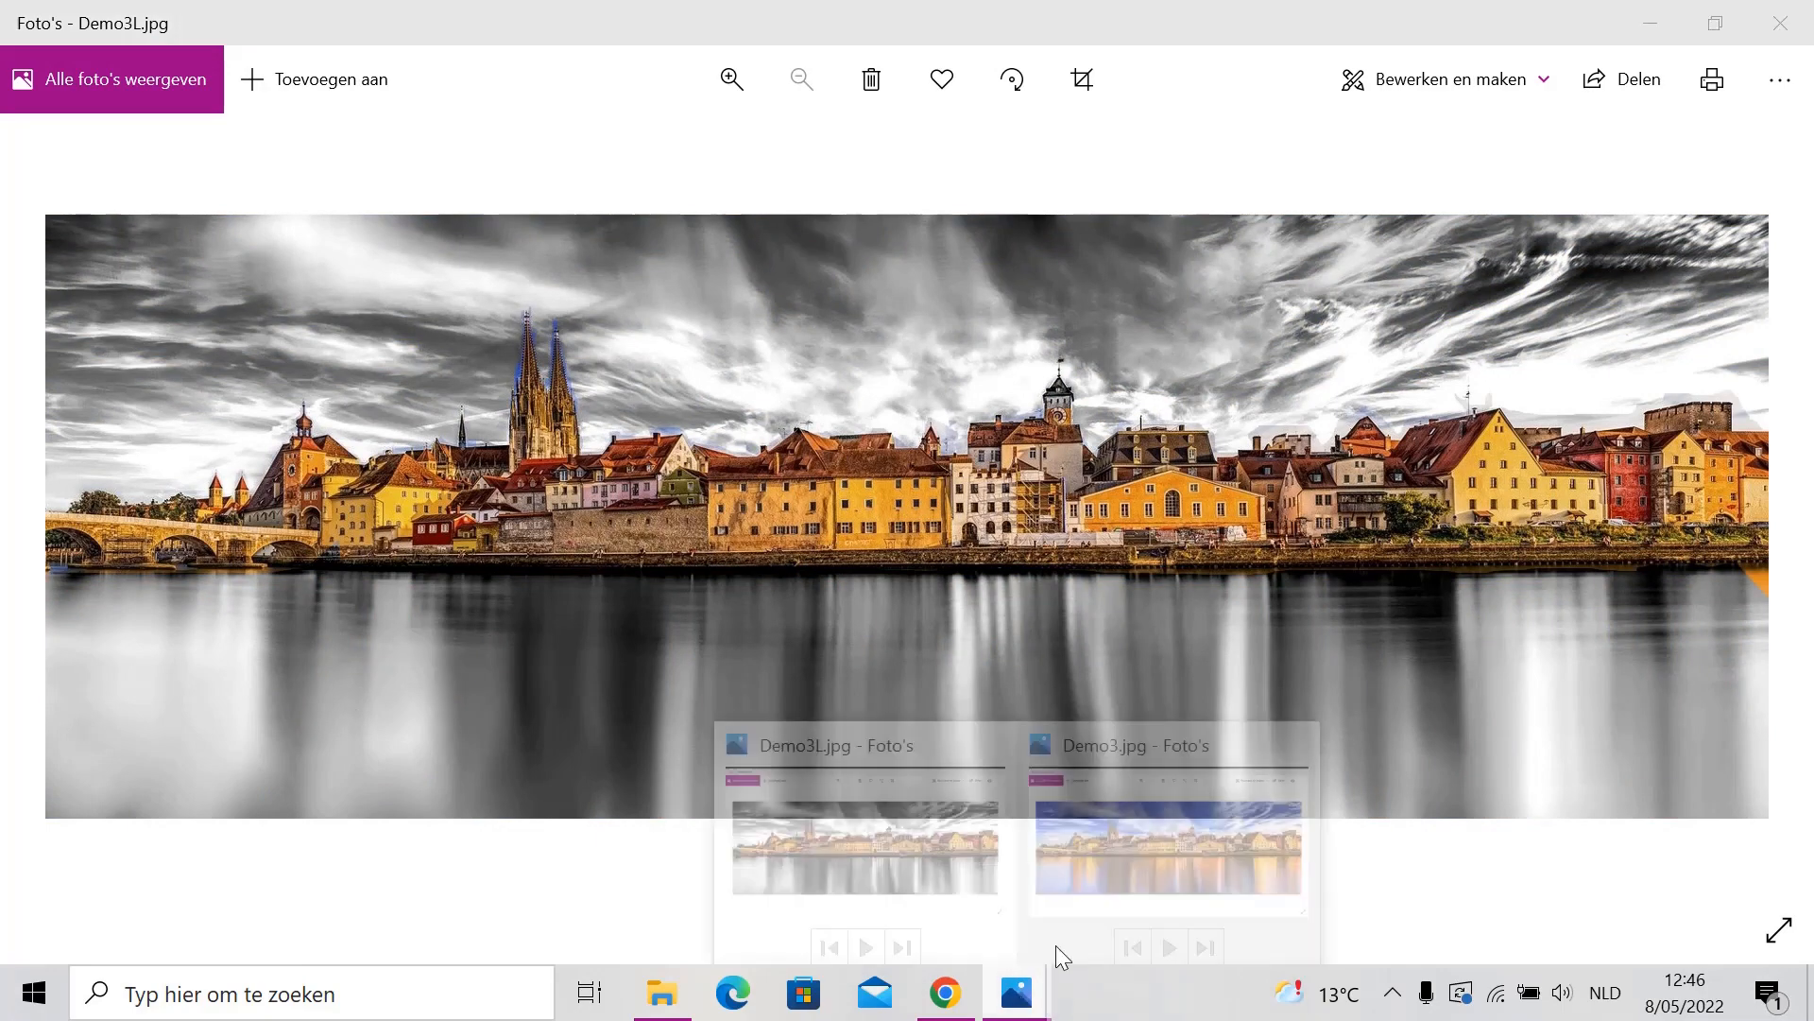
pyautogui.click(1115, 805)
pyautogui.click(964, 992)
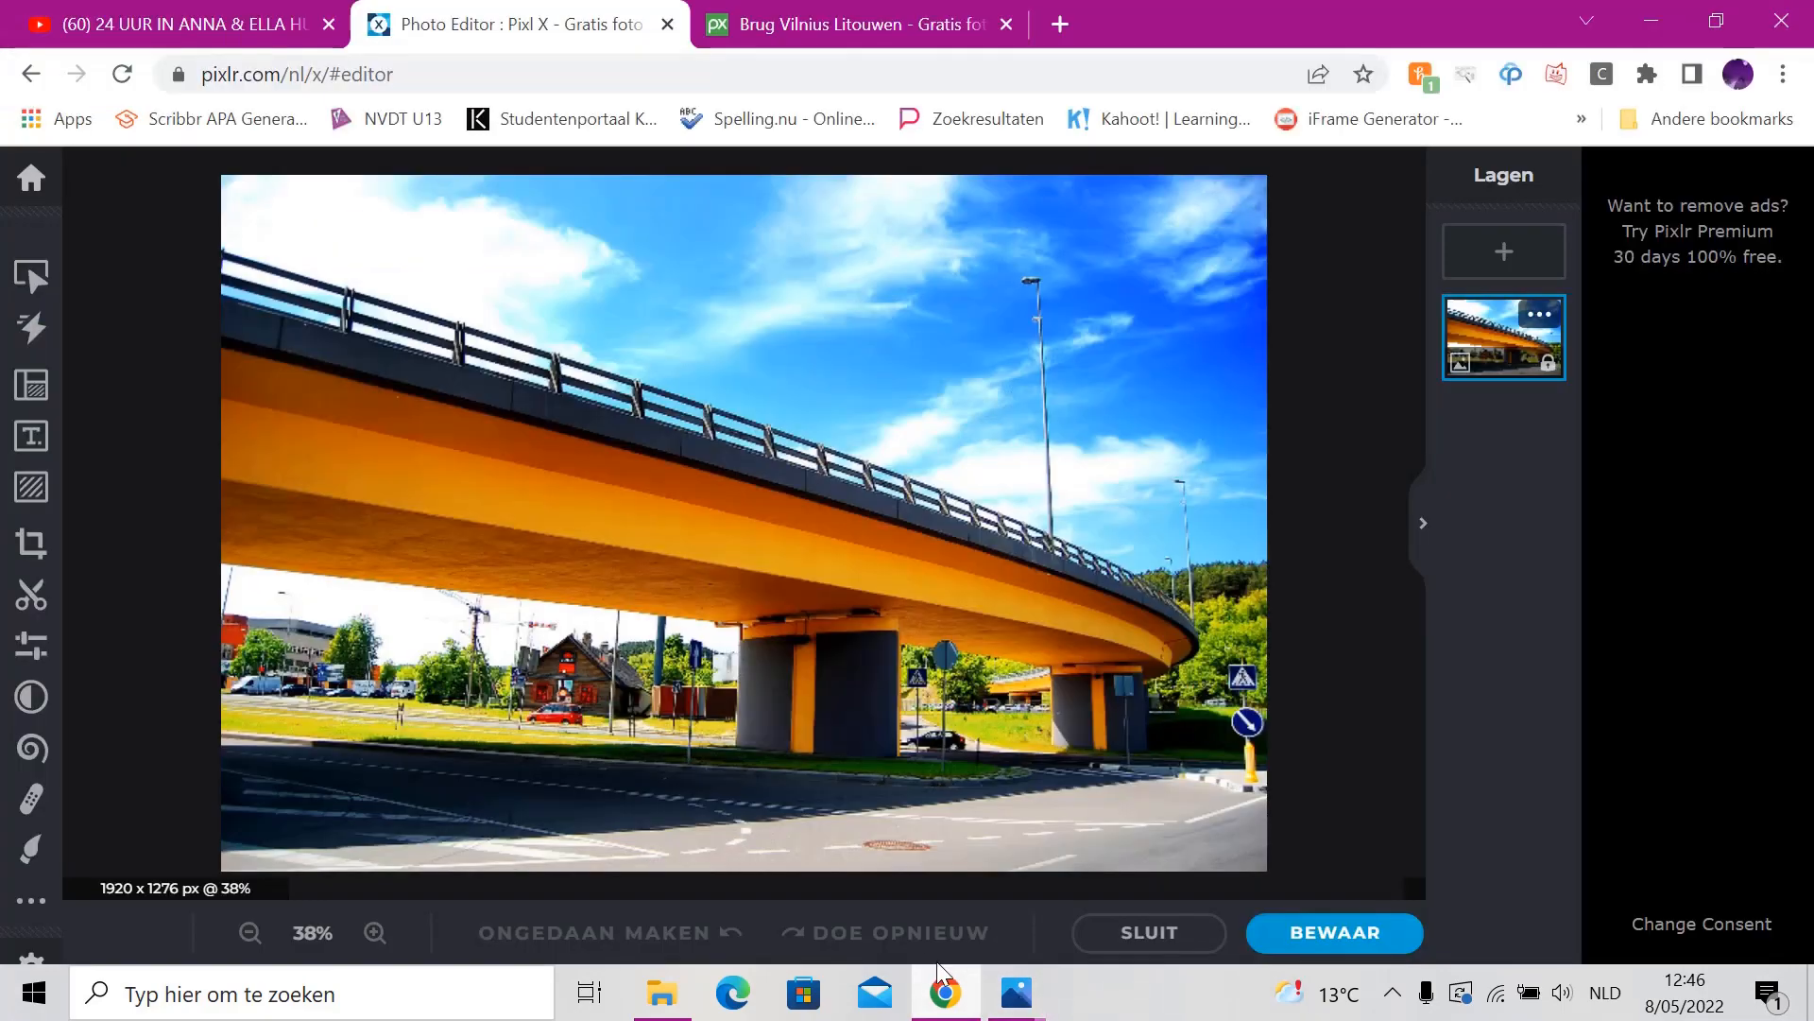
# - Add the same bridge-g08de709da_1920 image as a new image layer above the background
pyautogui.click(1501, 255)
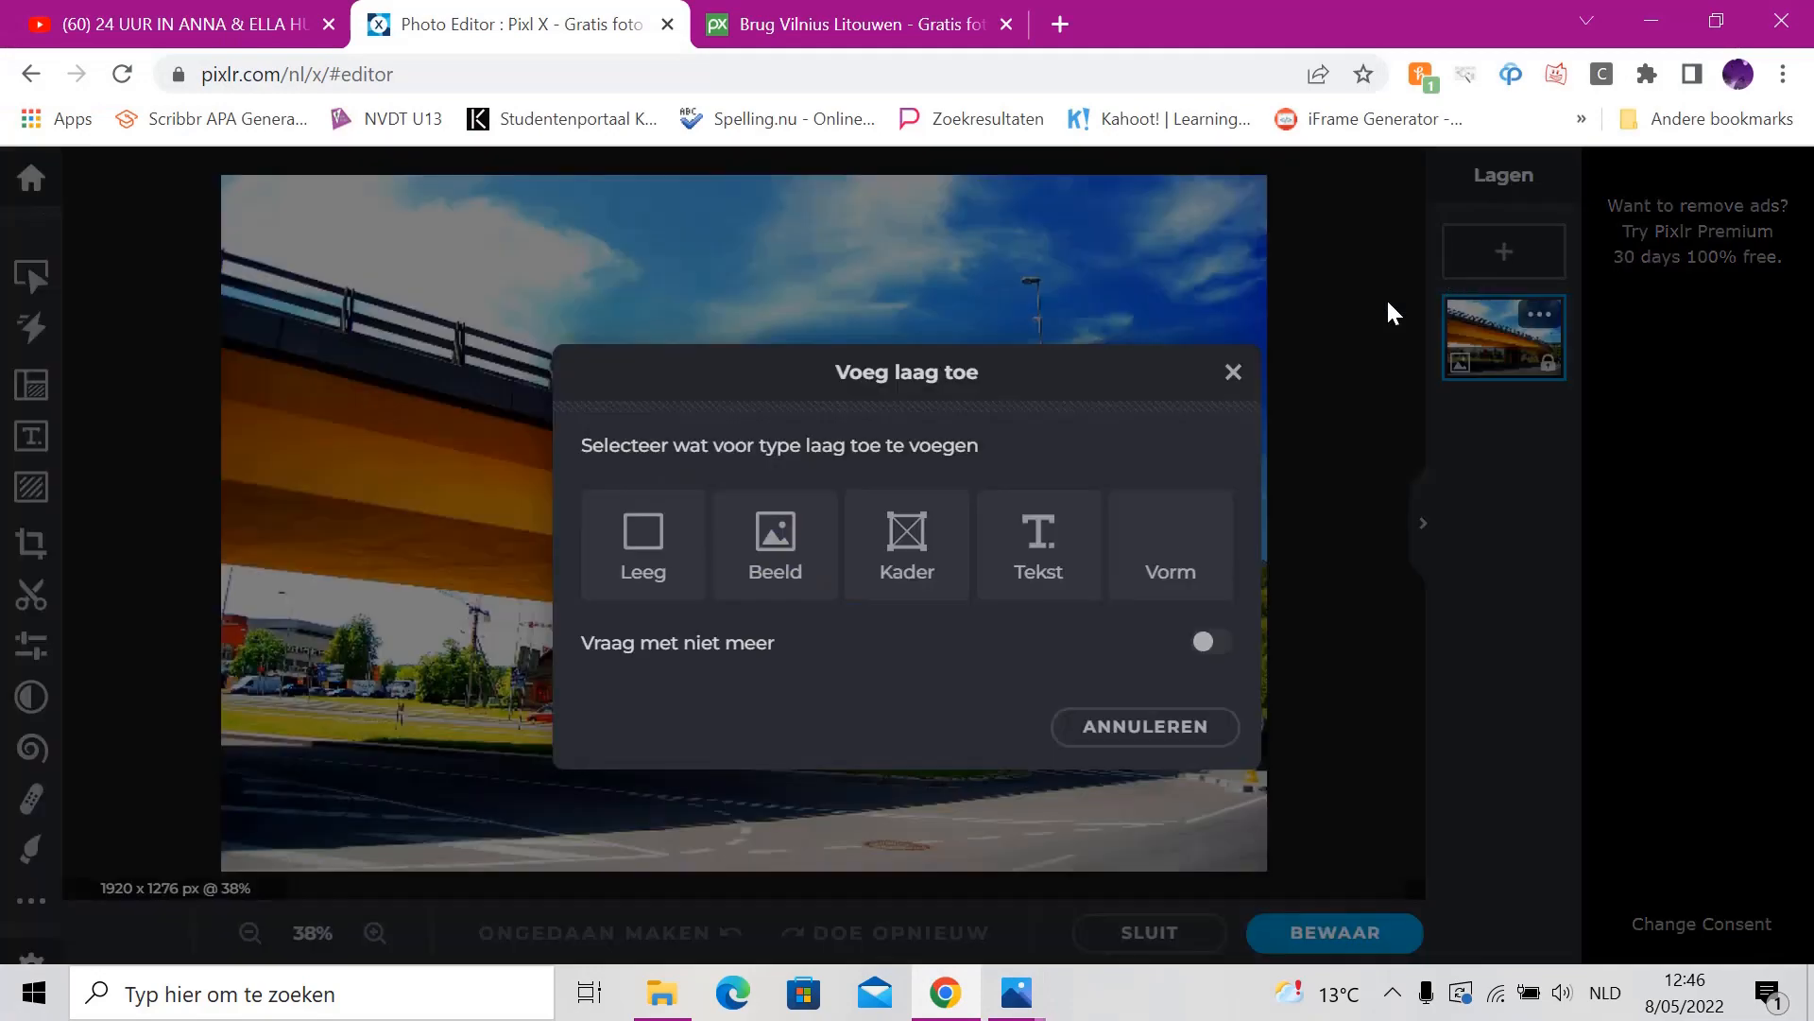
pyautogui.click(799, 546)
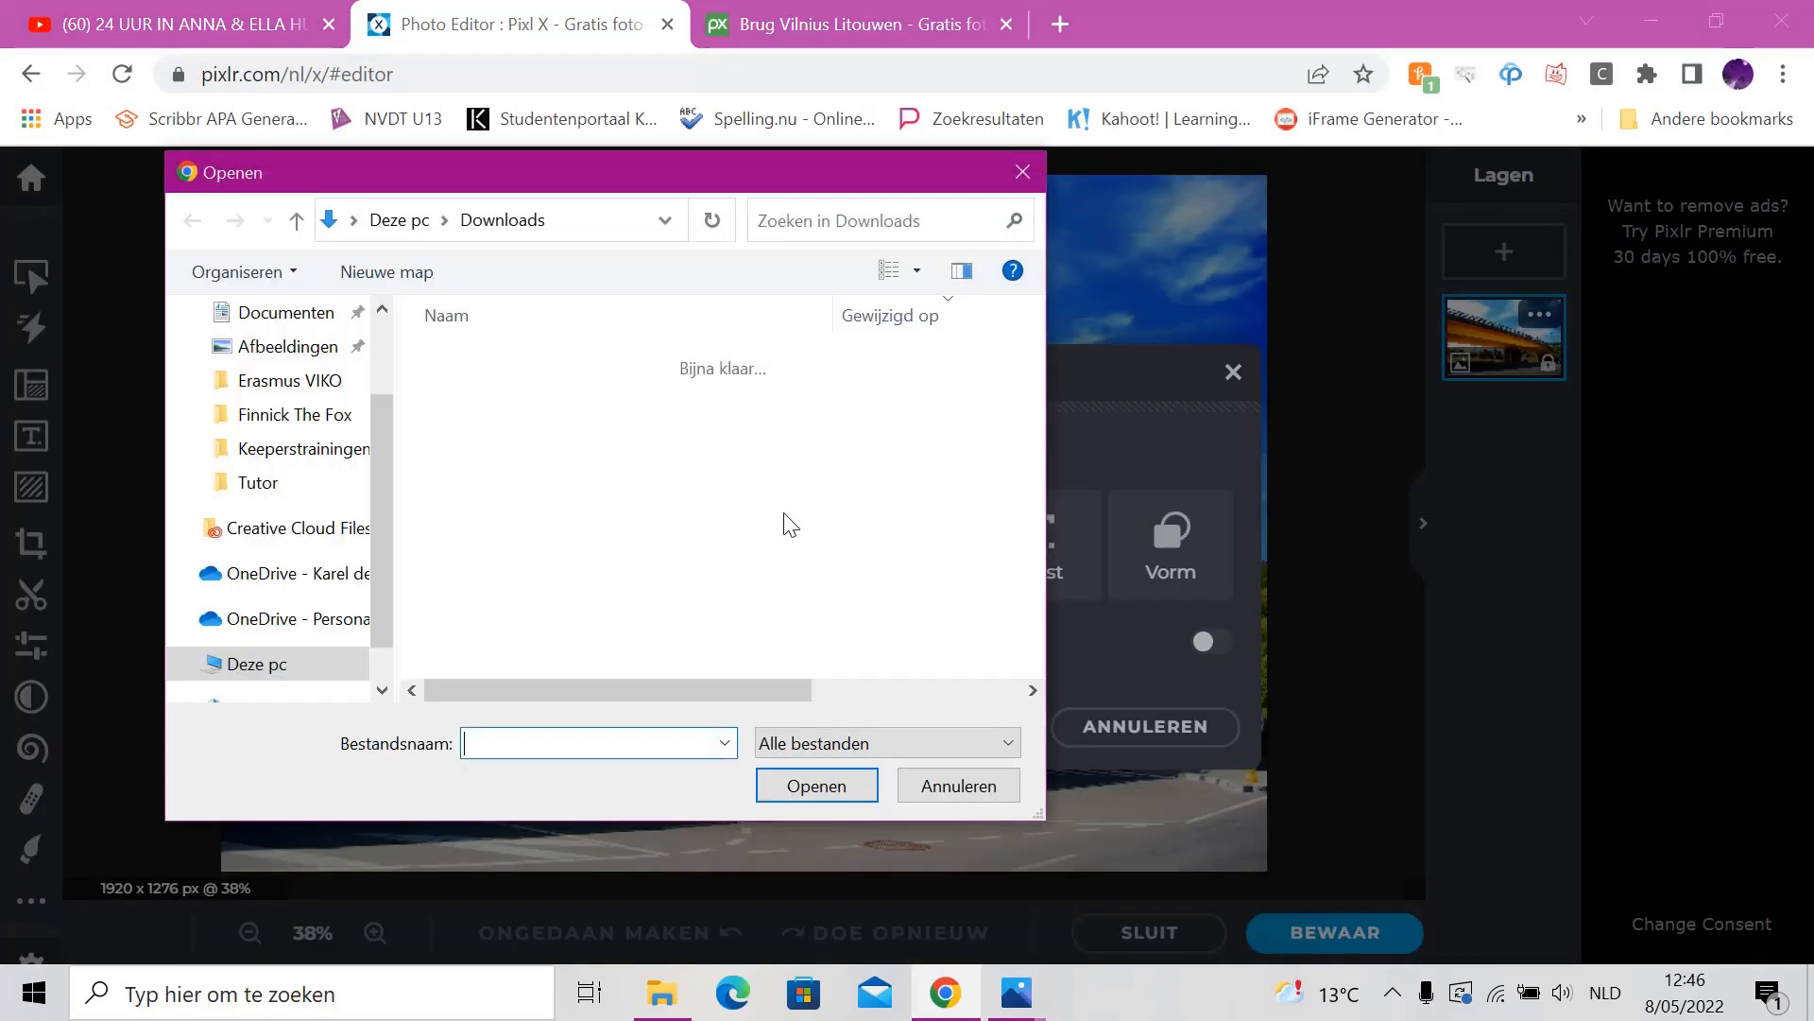
pyautogui.click(551, 394)
pyautogui.click(817, 785)
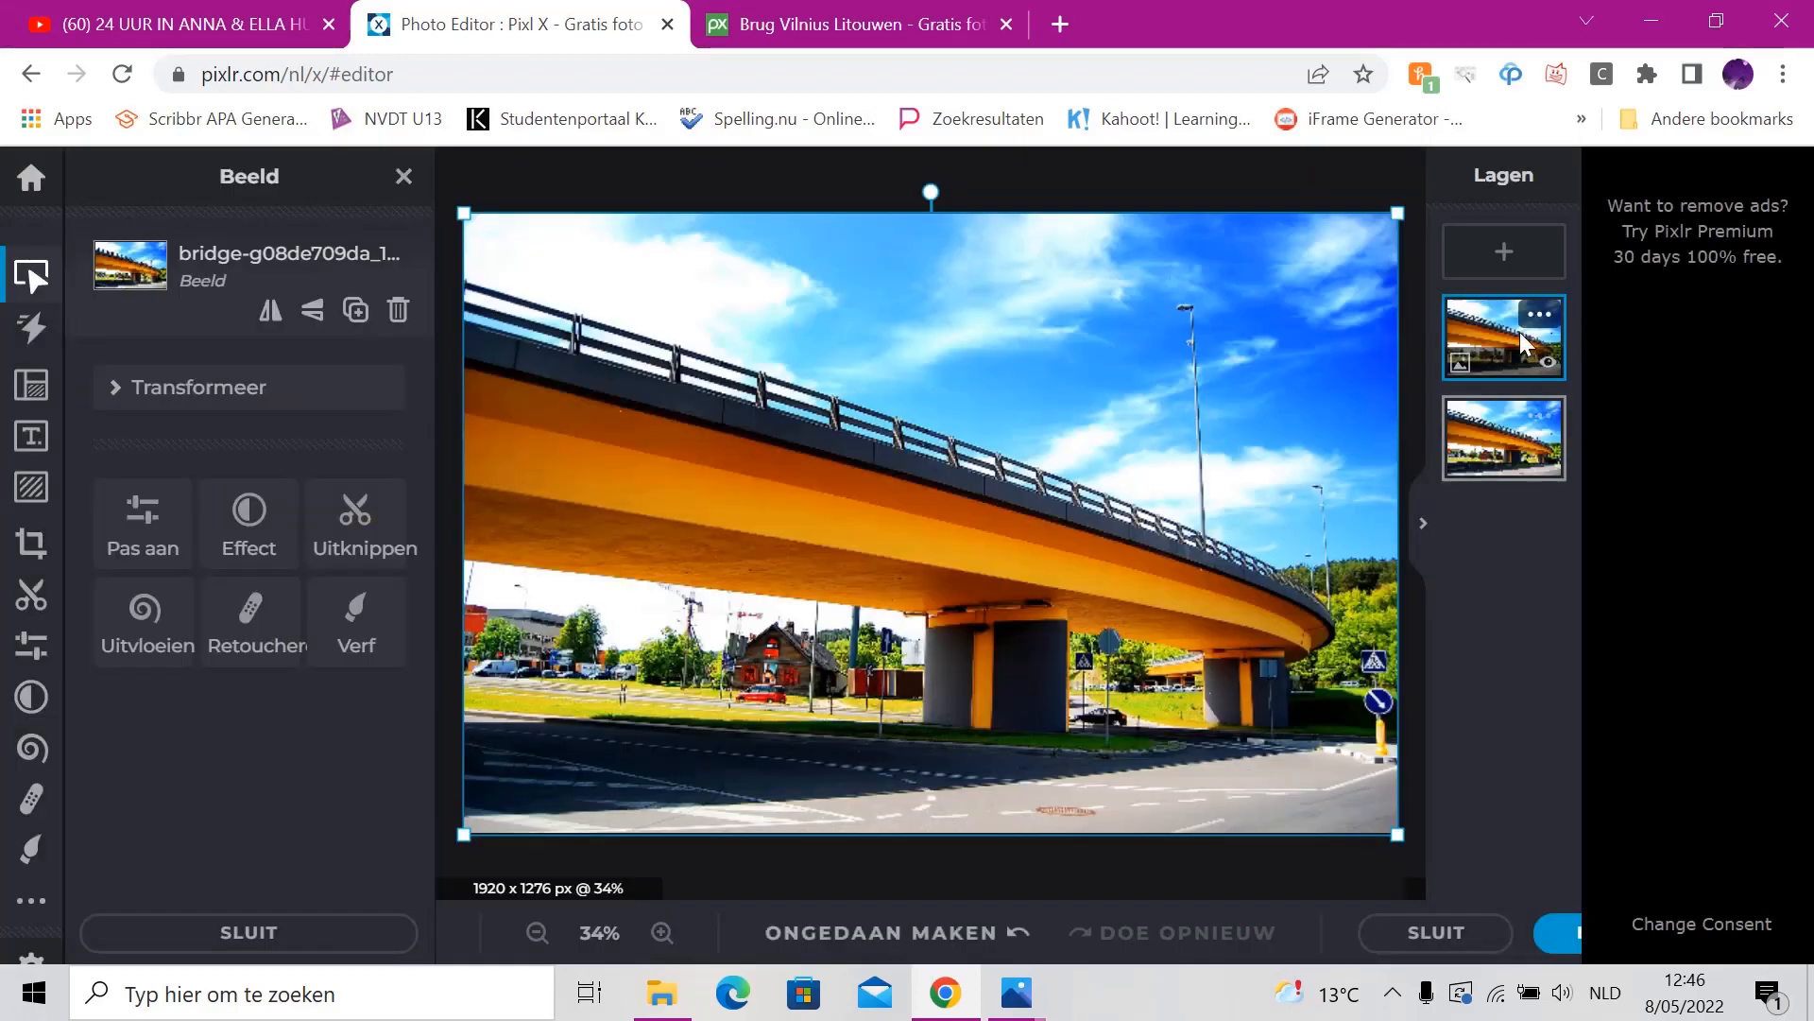
# - Select the background layer (Achtergrond) and unlock it
pyautogui.click(1510, 465)
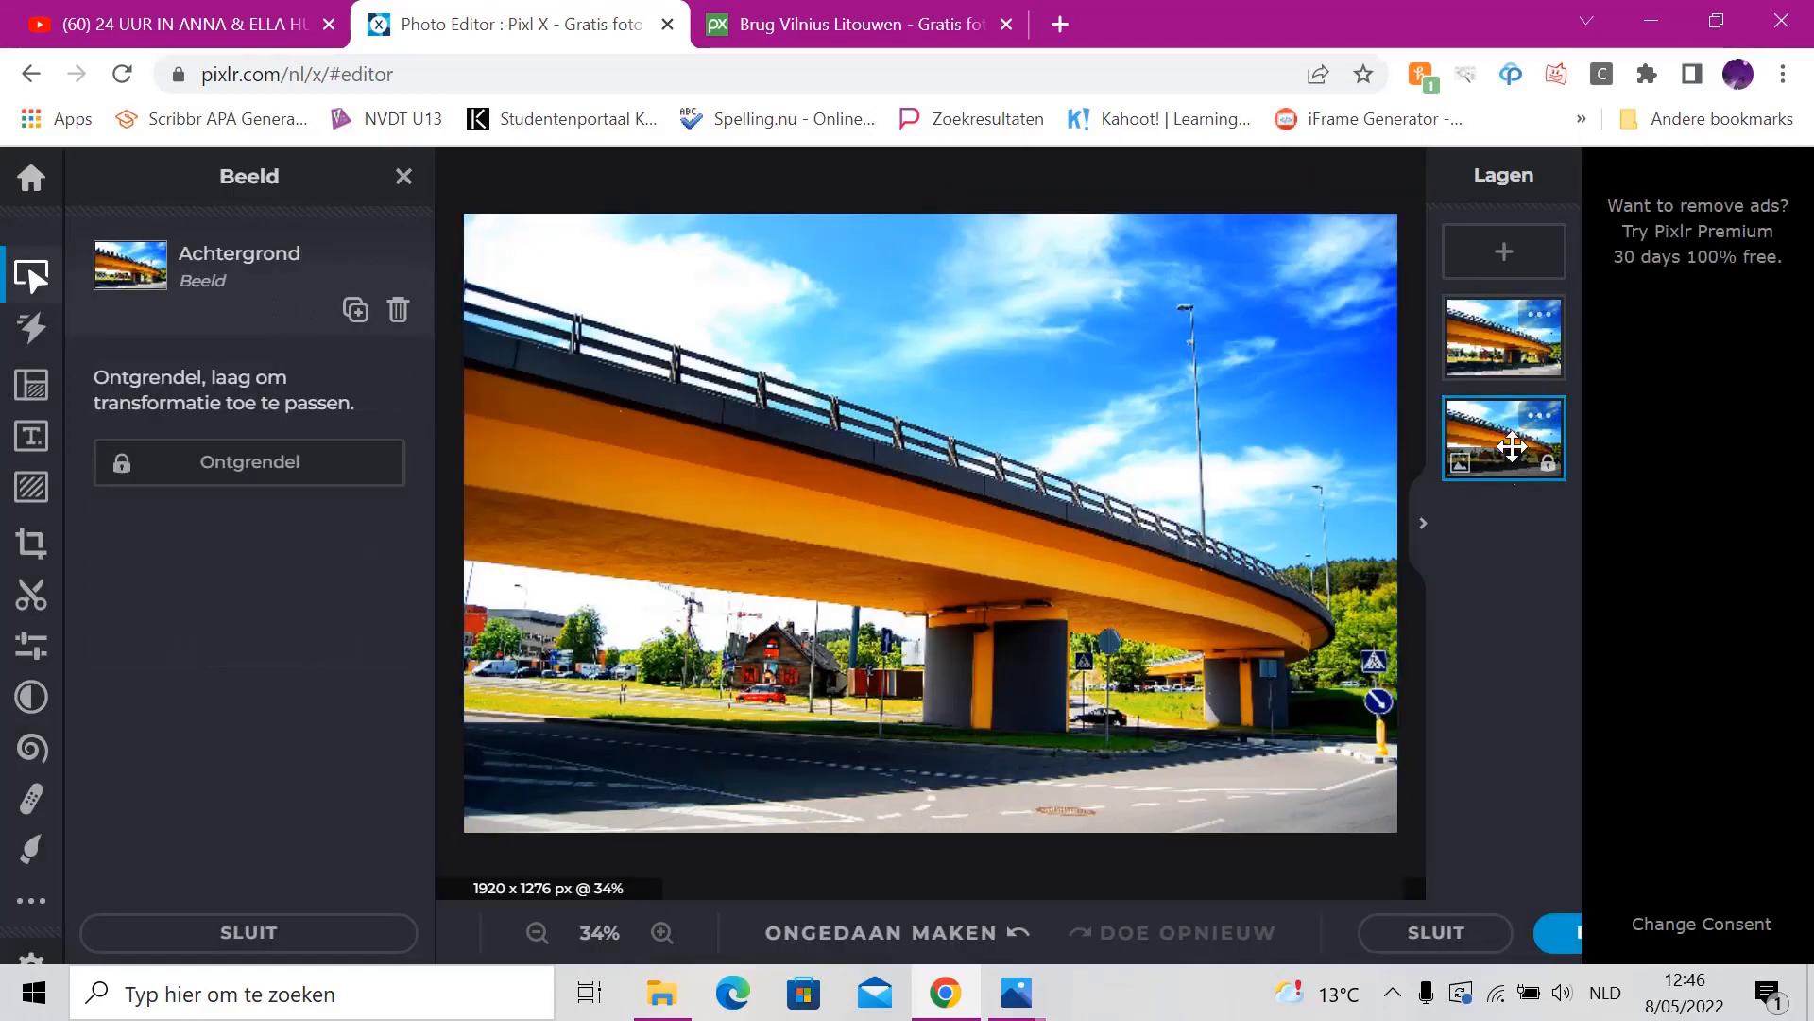
pyautogui.click(1504, 337)
pyautogui.click(1505, 449)
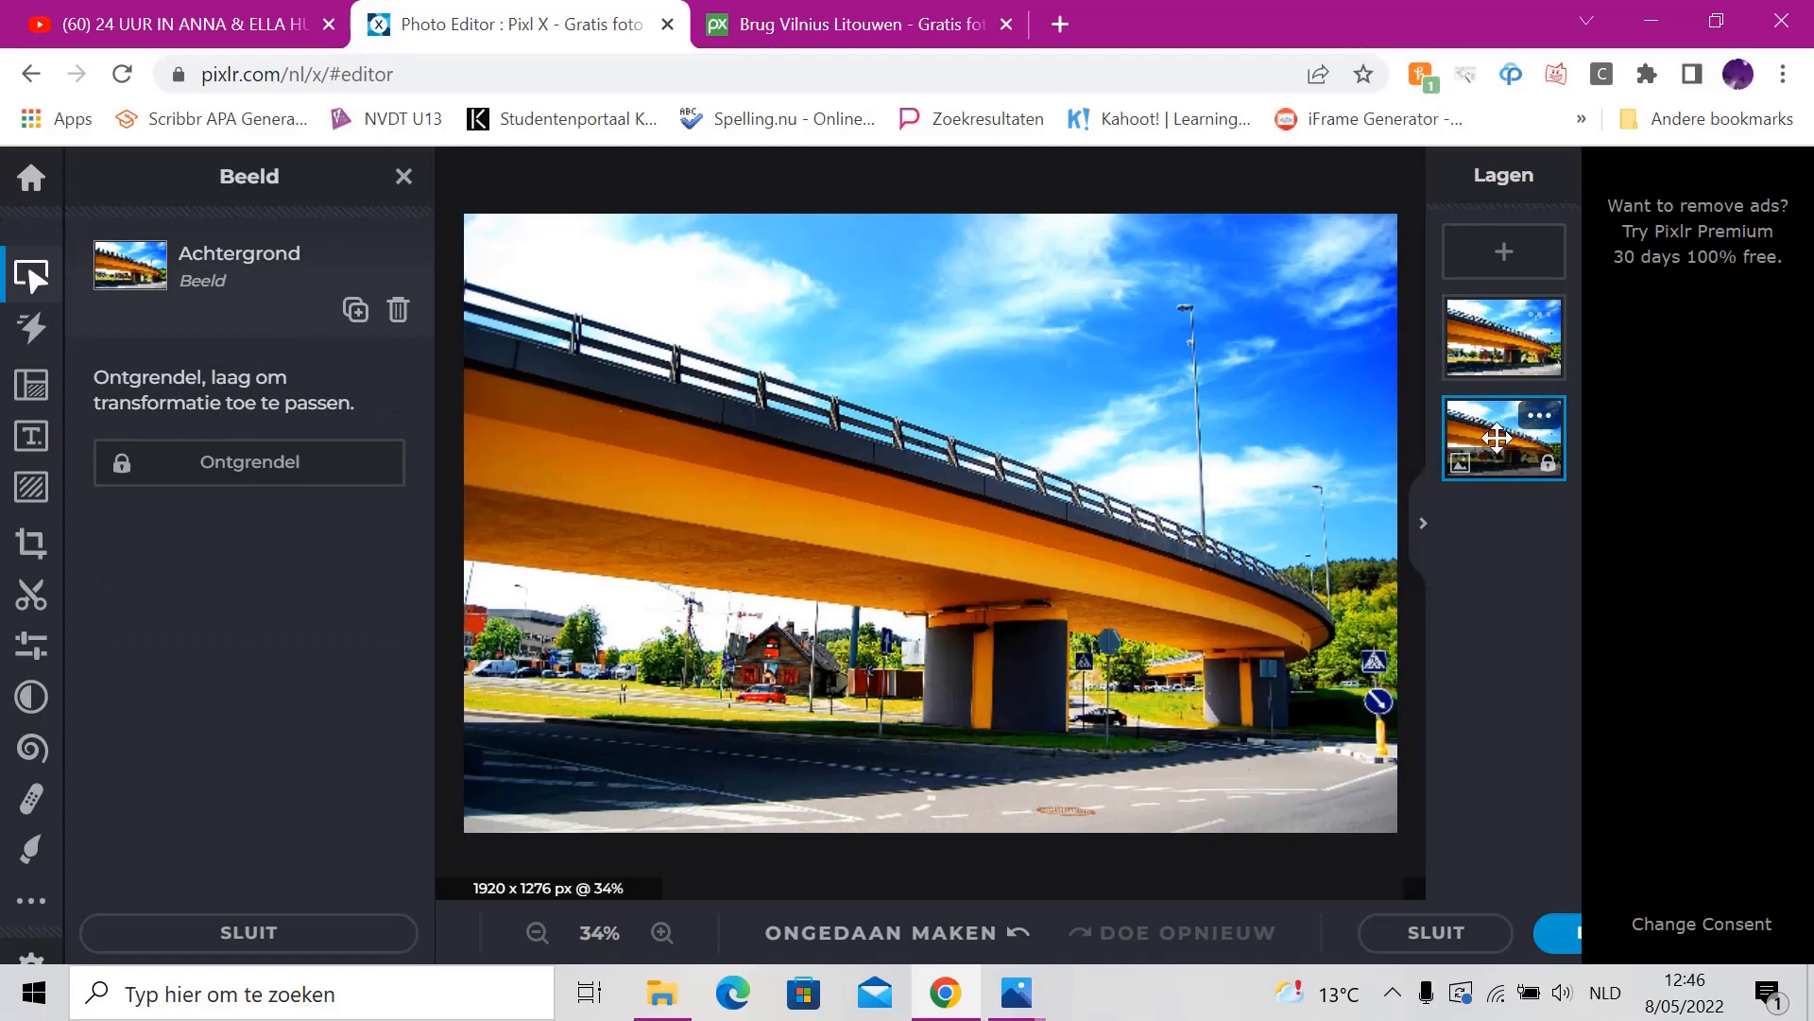
pyautogui.click(1548, 463)
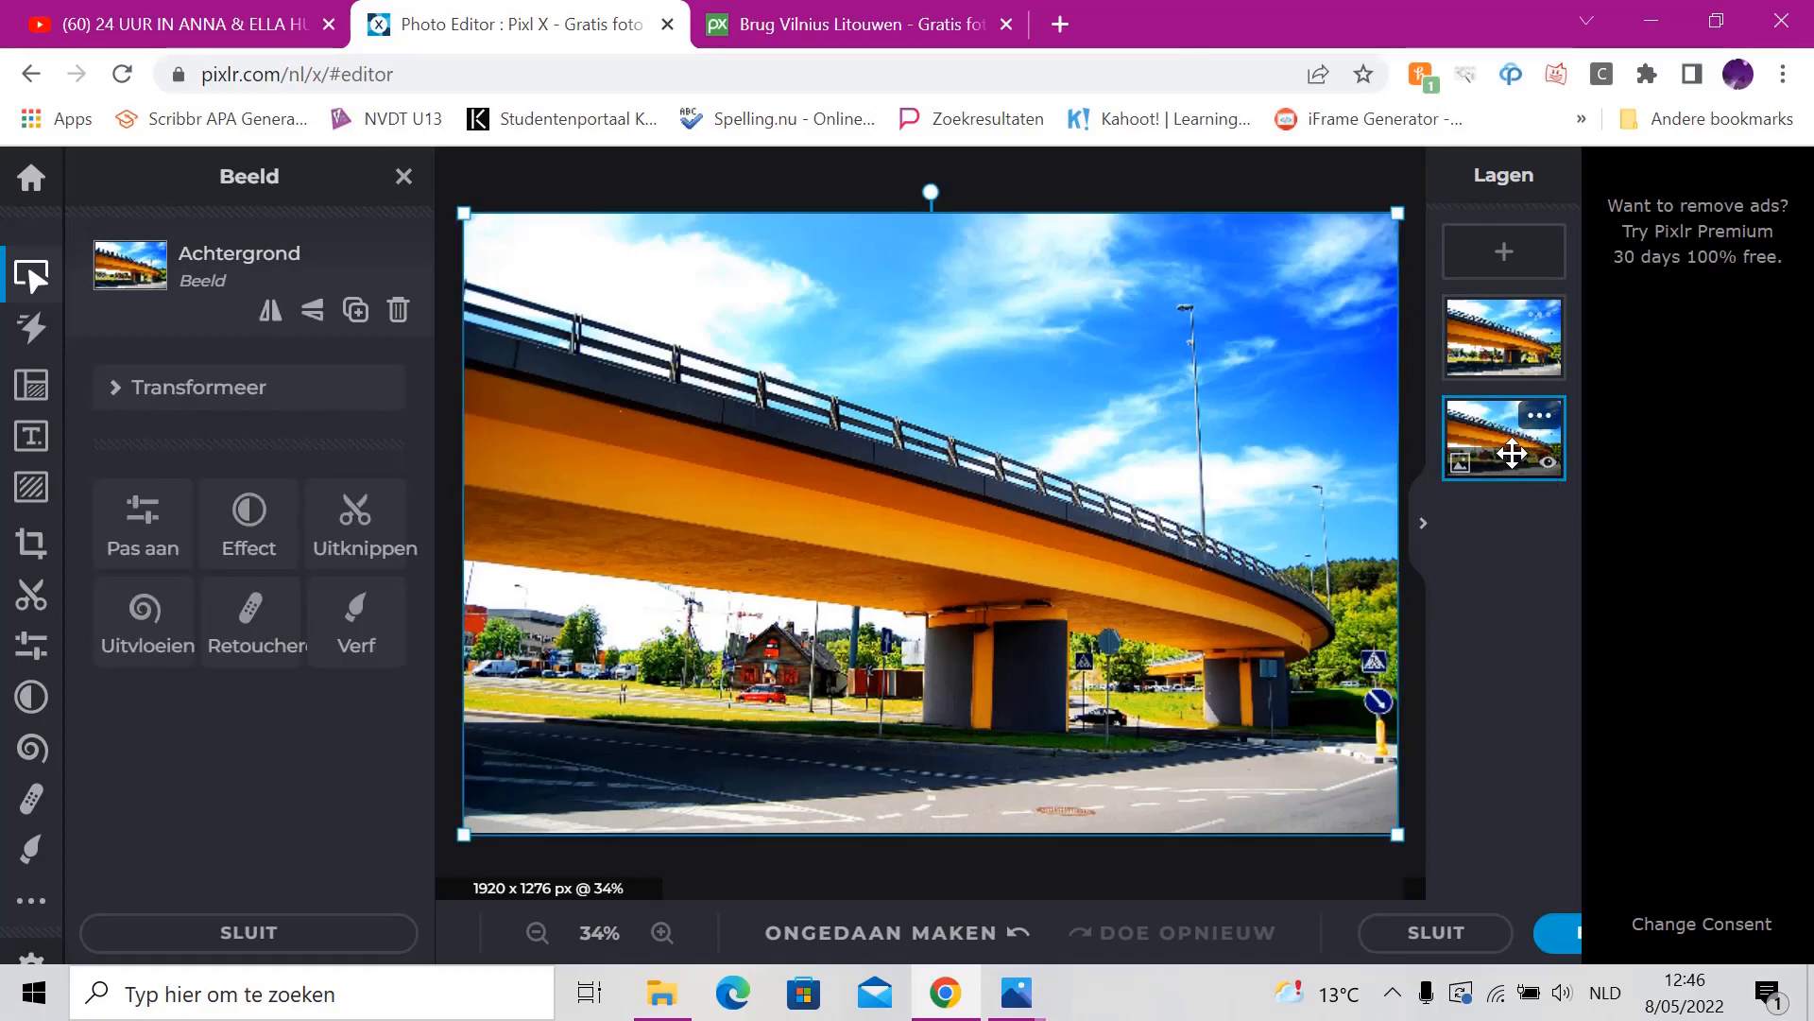
# - Apply the black-and-white AGNES effect from the TOO-OLD collection at strength 100 to the background layer
pyautogui.click(30, 595)
pyautogui.click(31, 543)
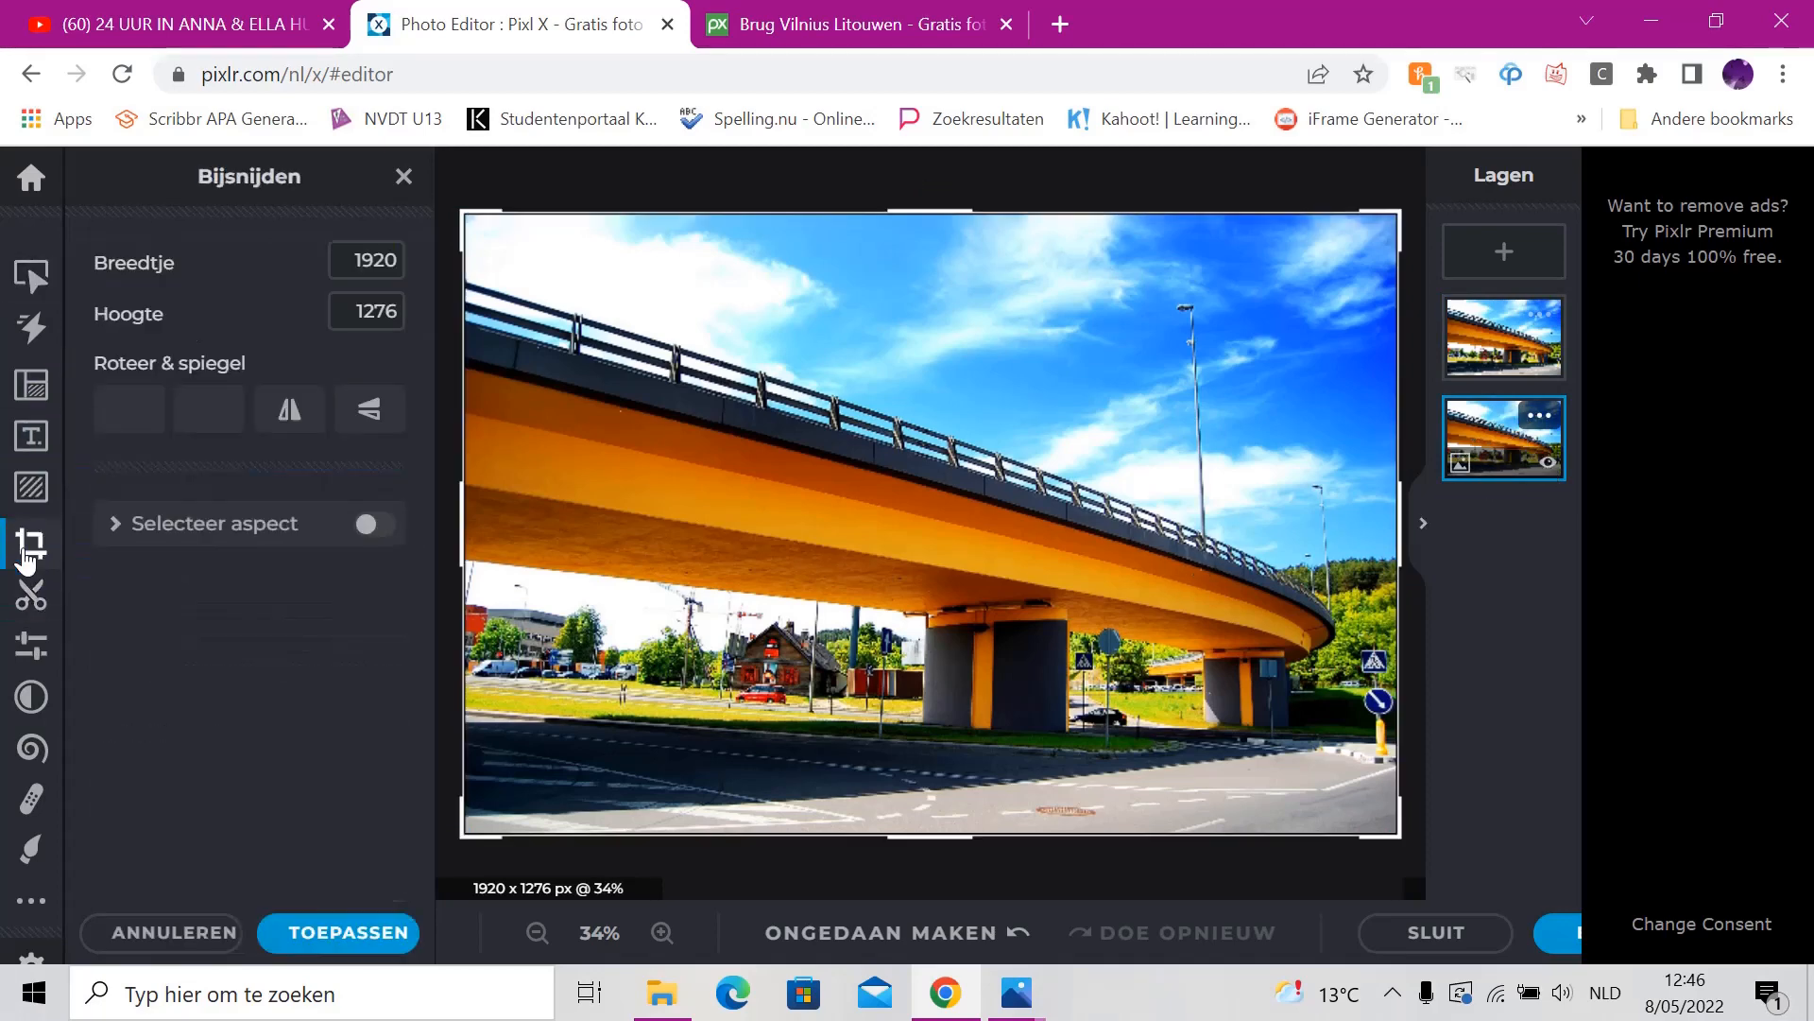
pyautogui.click(31, 697)
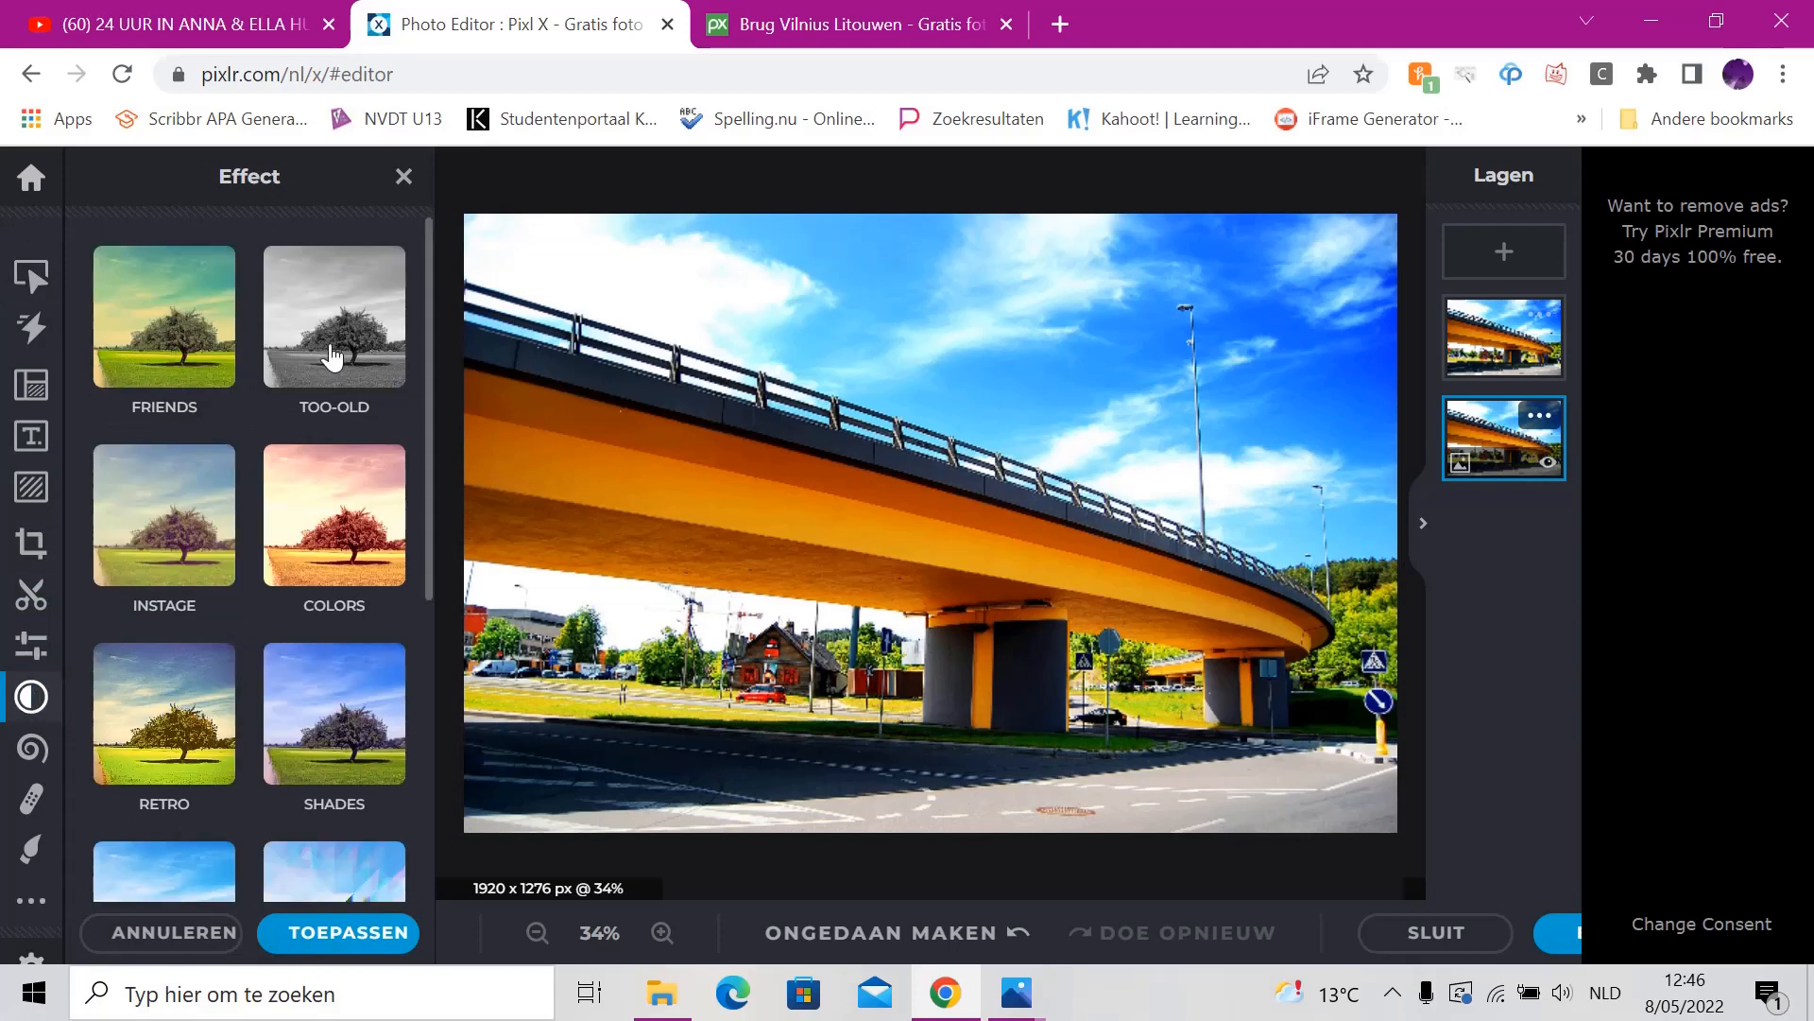
pyautogui.click(333, 351)
pyautogui.click(203, 409)
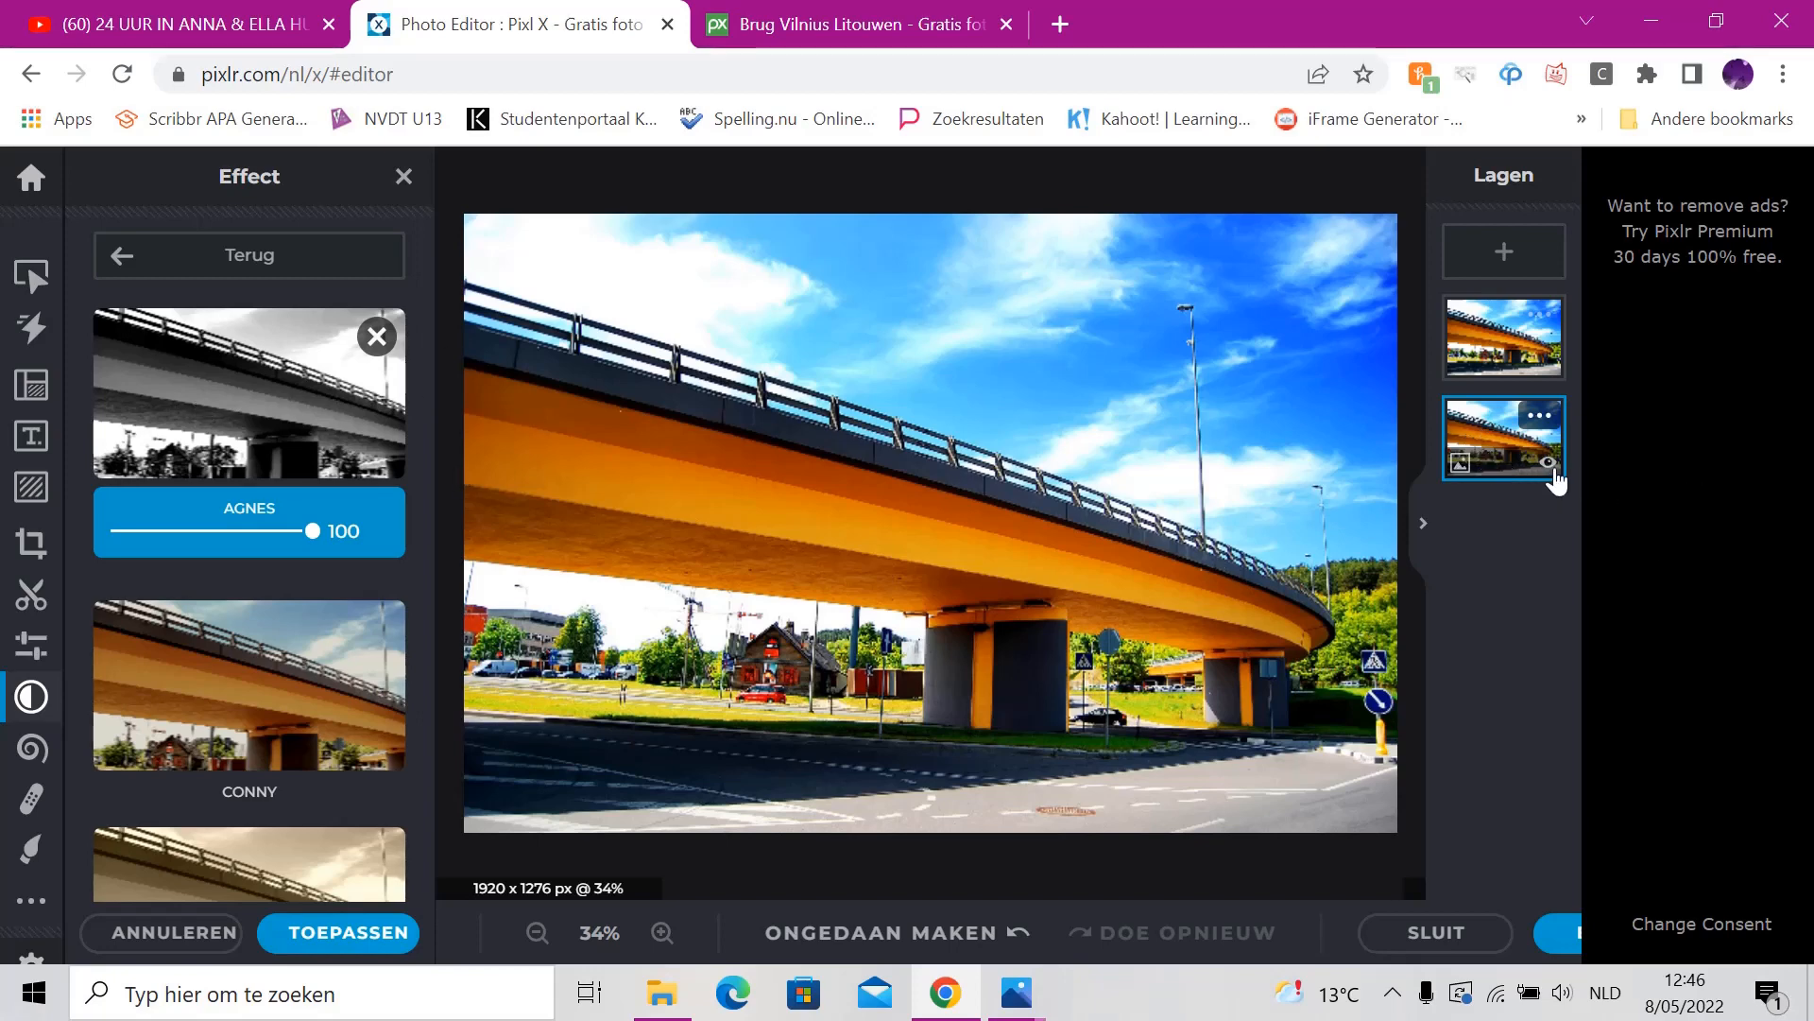
# - Lock the background layer again through its layer settings
pyautogui.click(1539, 416)
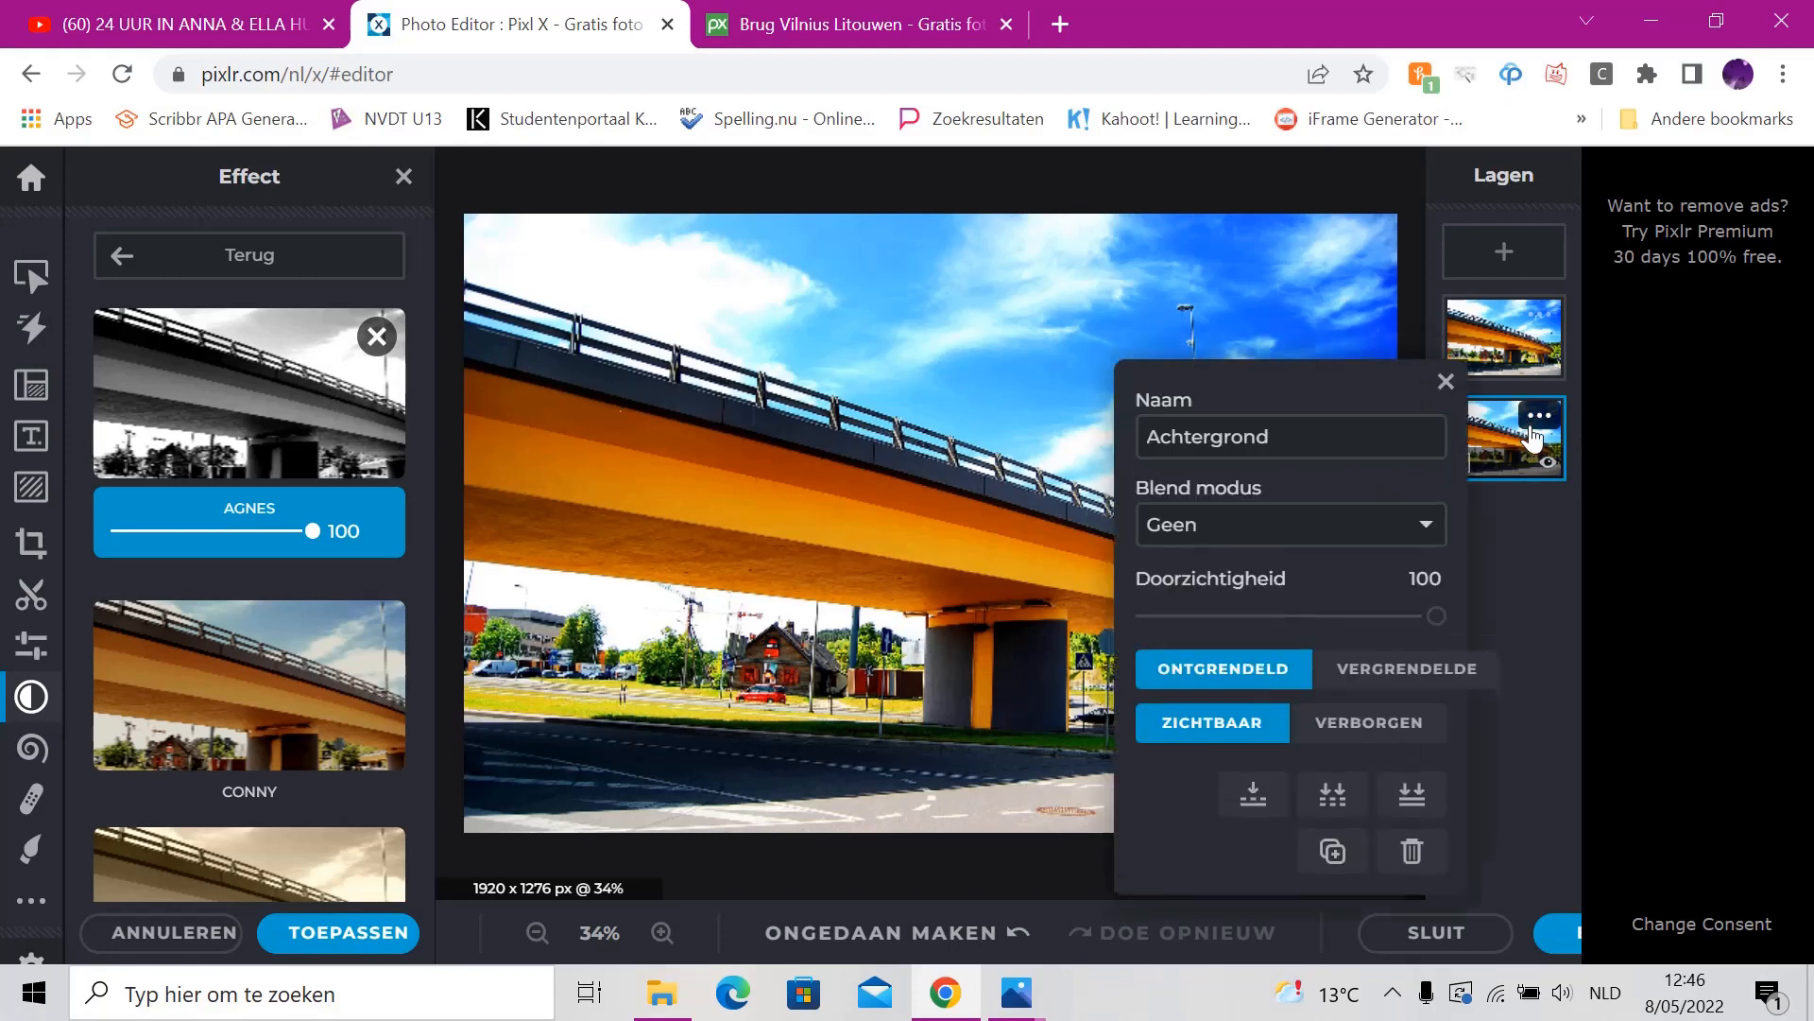
pyautogui.click(1422, 681)
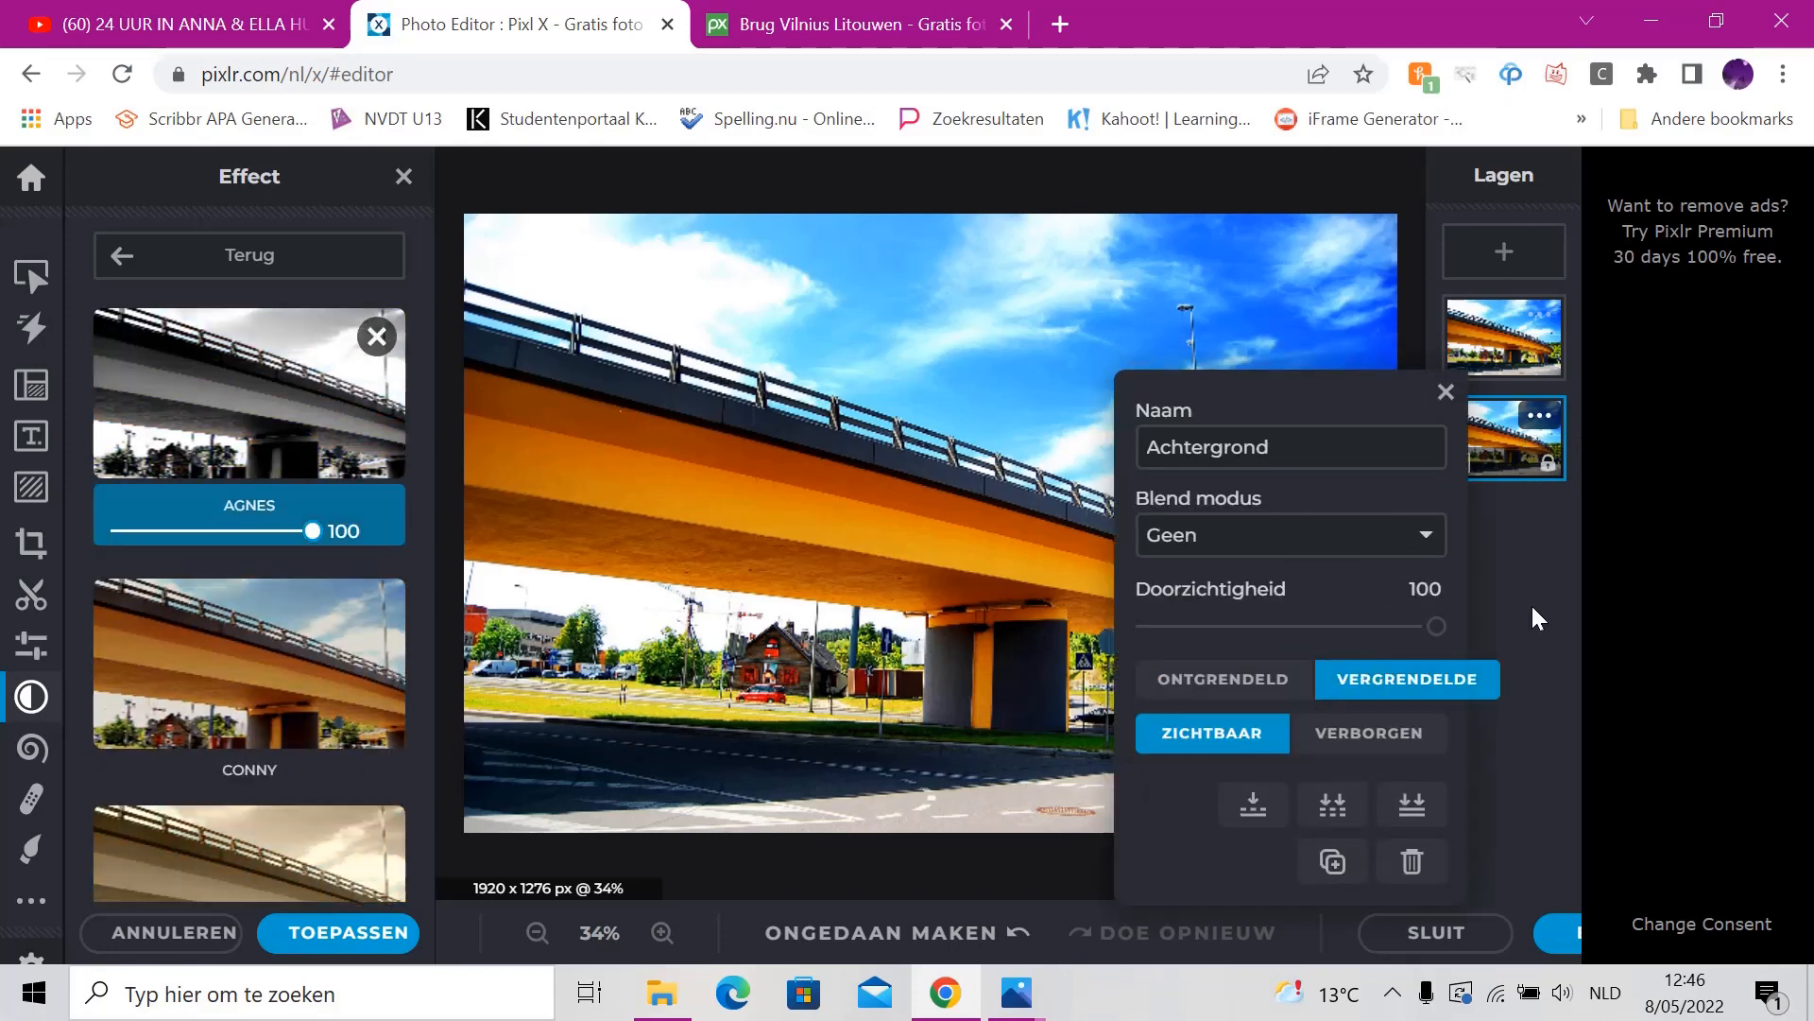
pyautogui.click(1445, 392)
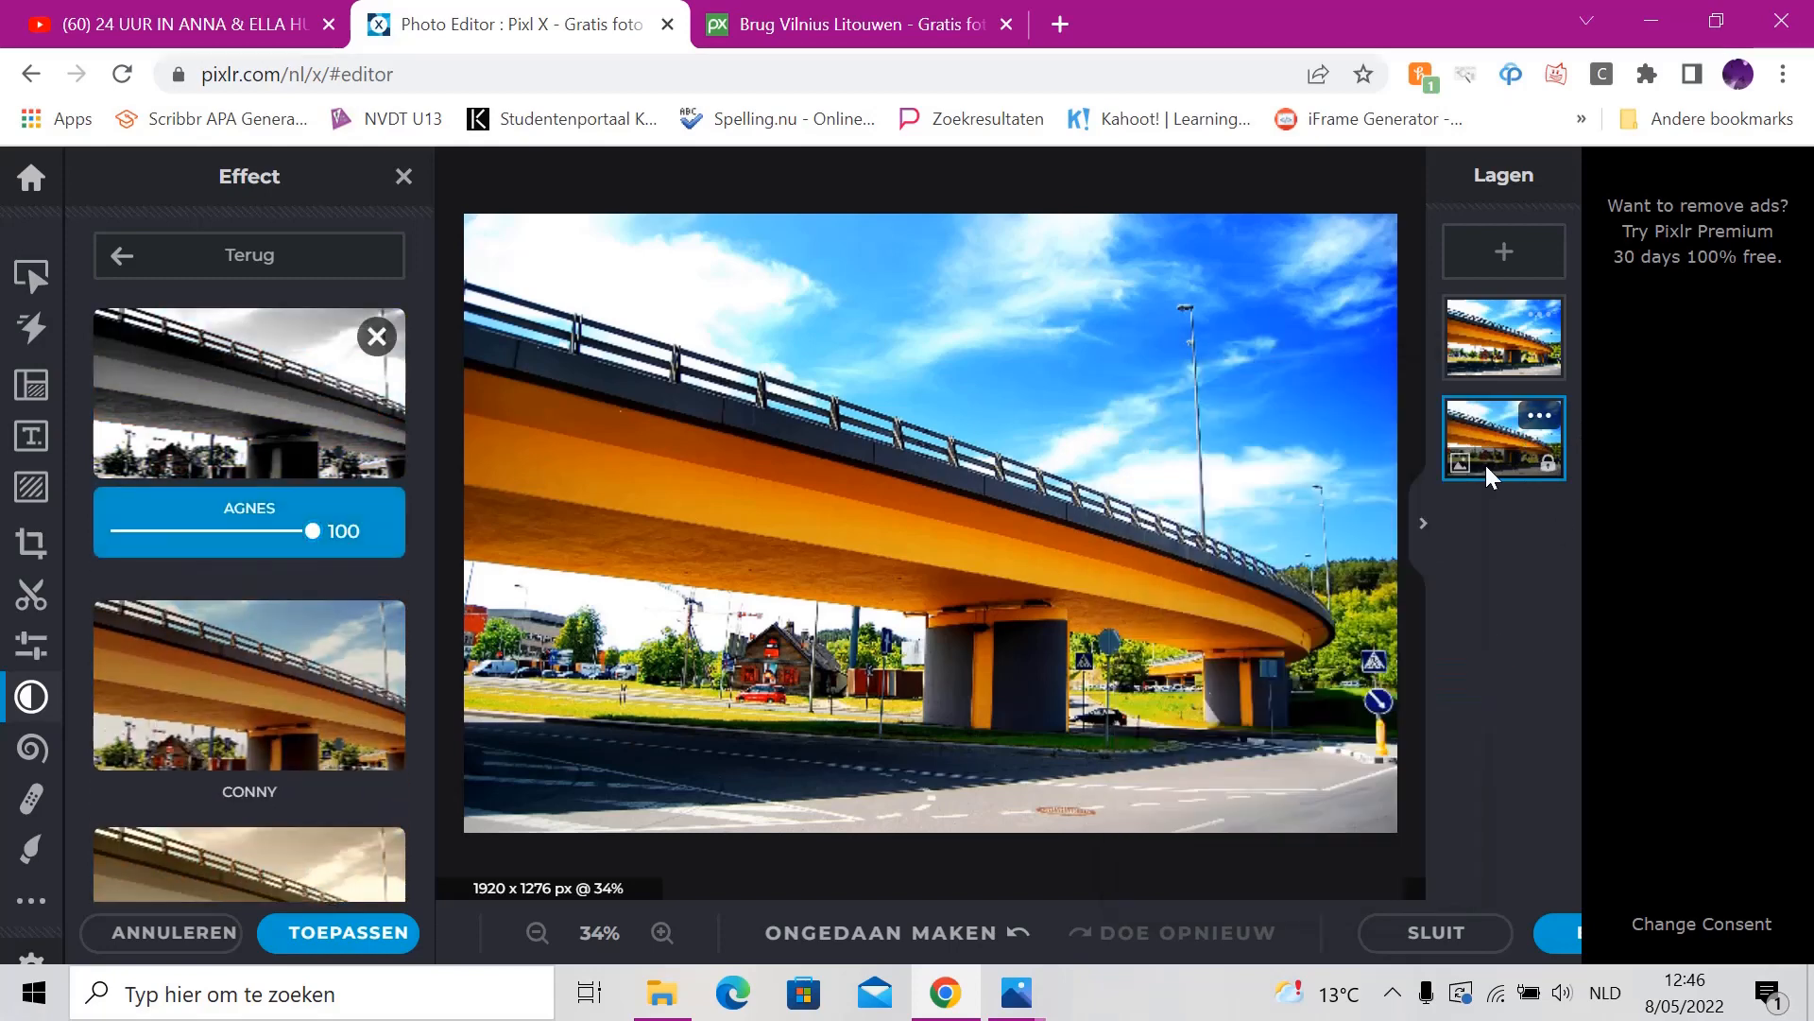
# - On the upper bridge layer, use the lasso cutout in remove mode without softness to cut away the strip under the bridge at the photo's left edge
pyautogui.click(1508, 355)
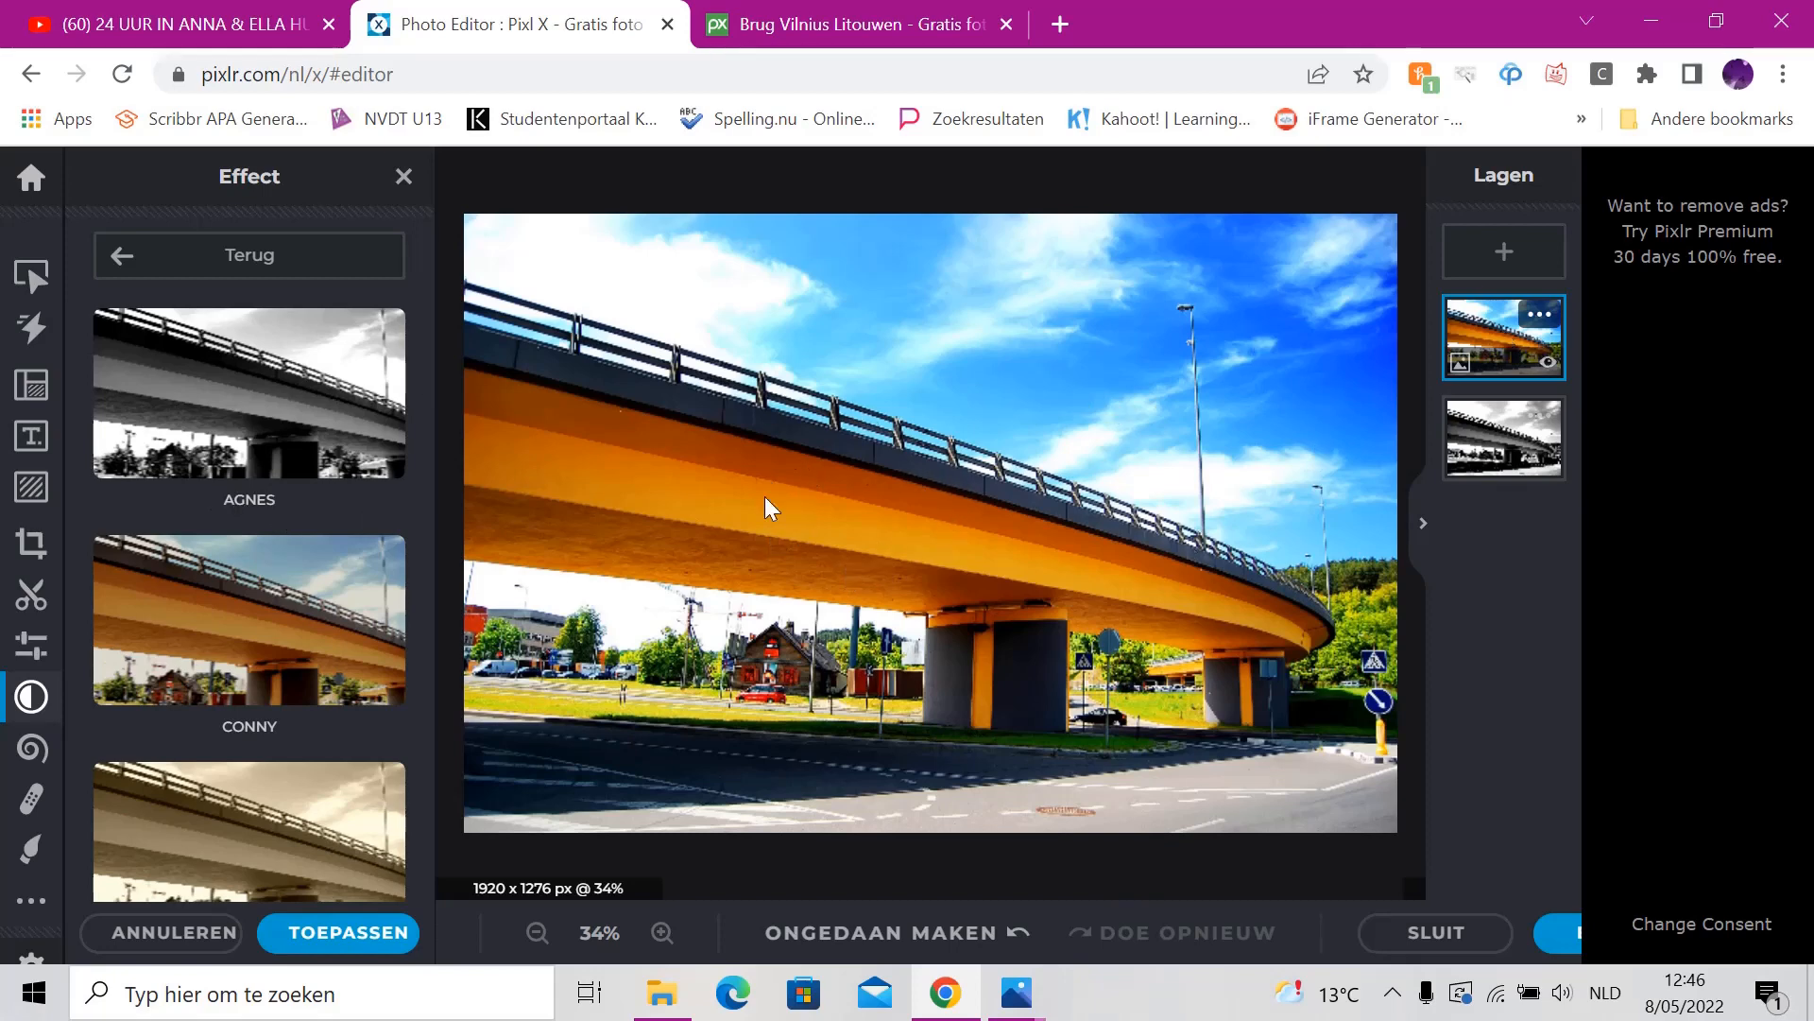
pyautogui.click(31, 594)
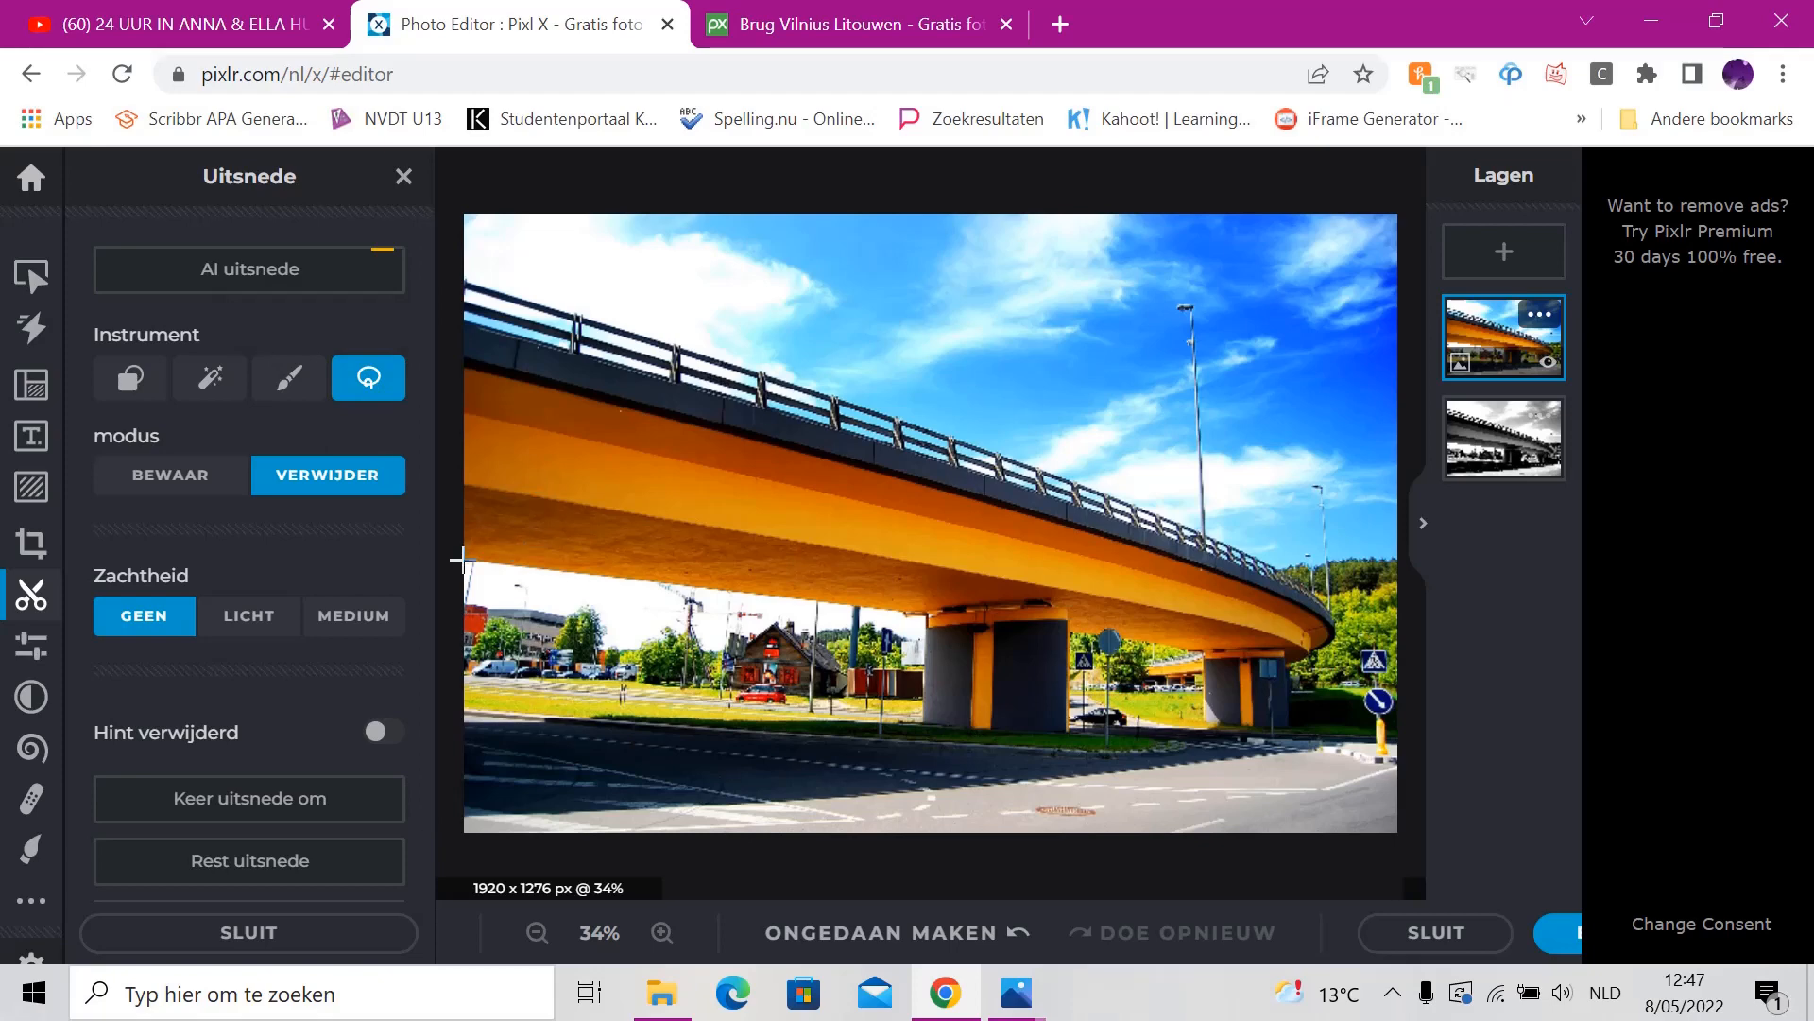
pyautogui.moveTo(516, 564)
pyautogui.mouseDown()
pyautogui.moveTo(530, 756)
pyautogui.moveTo(501, 848)
pyautogui.mouseUp()
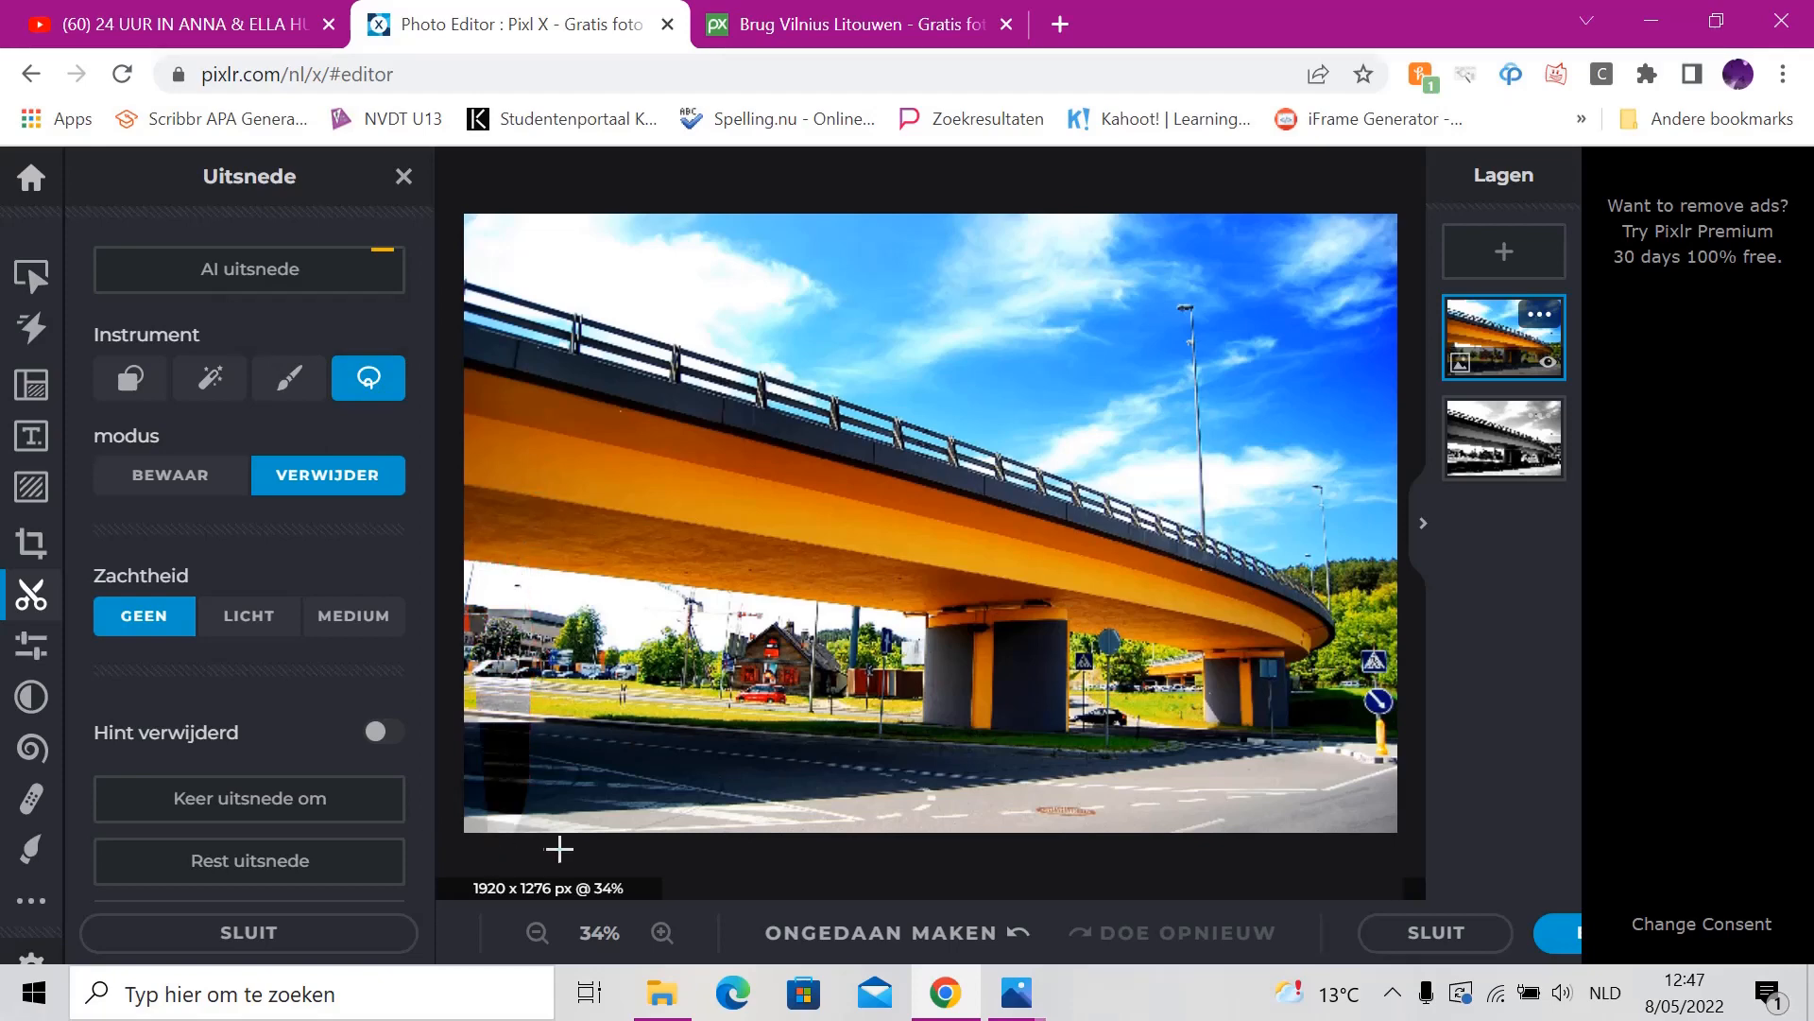
pyautogui.moveTo(472, 570)
pyautogui.mouseDown()
pyautogui.moveTo(477, 845)
pyautogui.moveTo(439, 784)
pyautogui.moveTo(487, 666)
pyautogui.mouseUp()
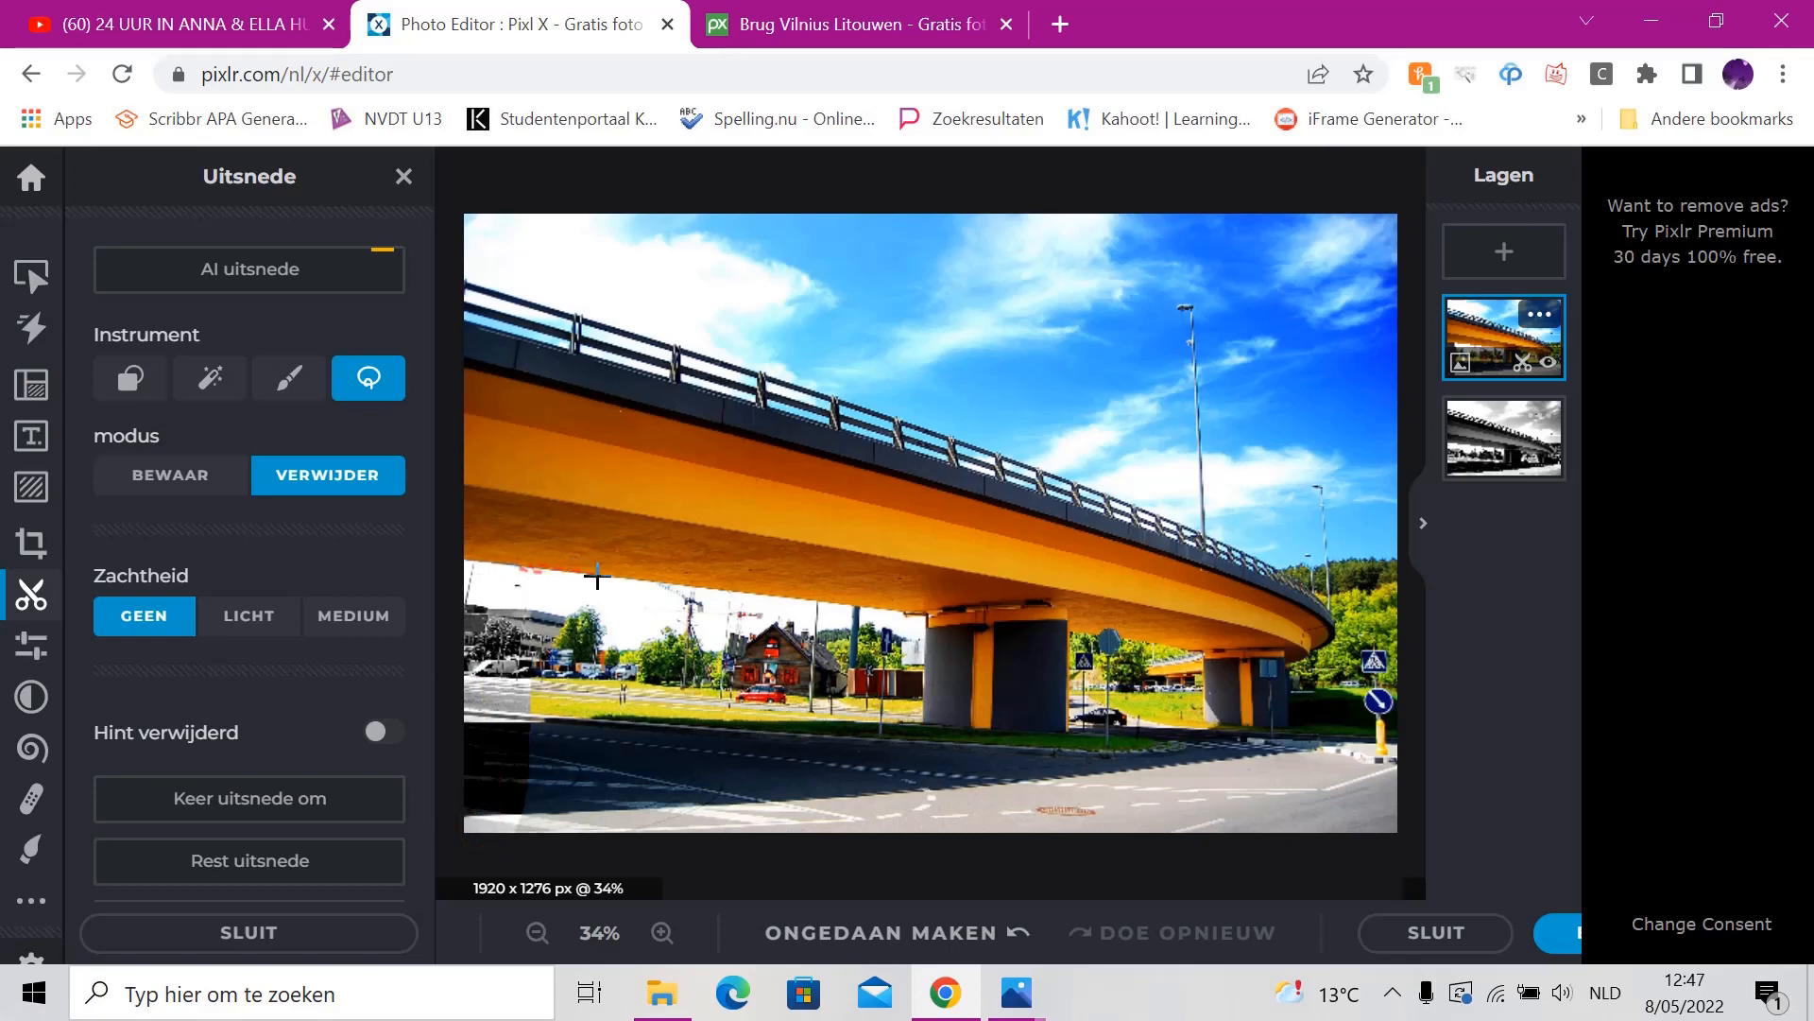
# - Lasso away the street scene under the bridge up to the near pillar, plus the road directly below that pillar
pyautogui.moveTo(598, 576); pyautogui.dragTo(752, 592)
pyautogui.moveTo(928, 614)
pyautogui.mouseDown()
pyautogui.moveTo(911, 814)
pyautogui.moveTo(880, 860)
pyautogui.moveTo(510, 854)
pyautogui.moveTo(485, 666)
pyautogui.moveTo(580, 653)
pyautogui.mouseUp()
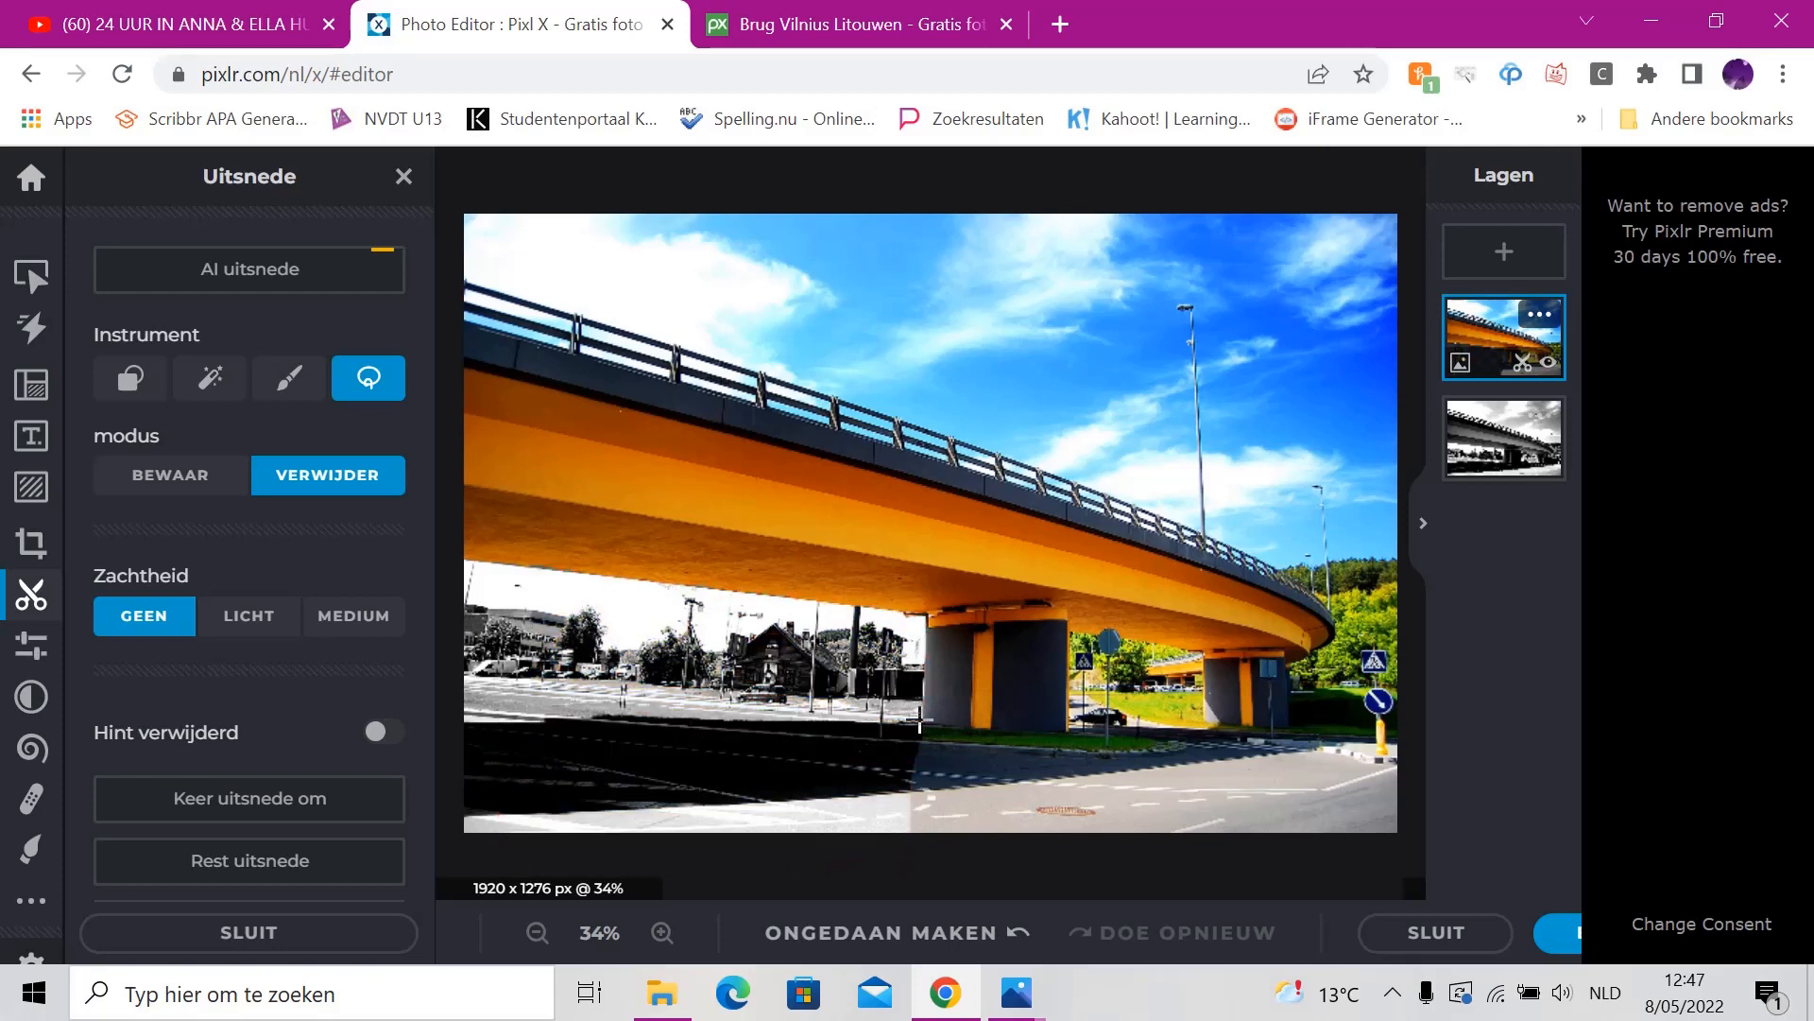
pyautogui.moveTo(950, 726); pyautogui.dragTo(1030, 733)
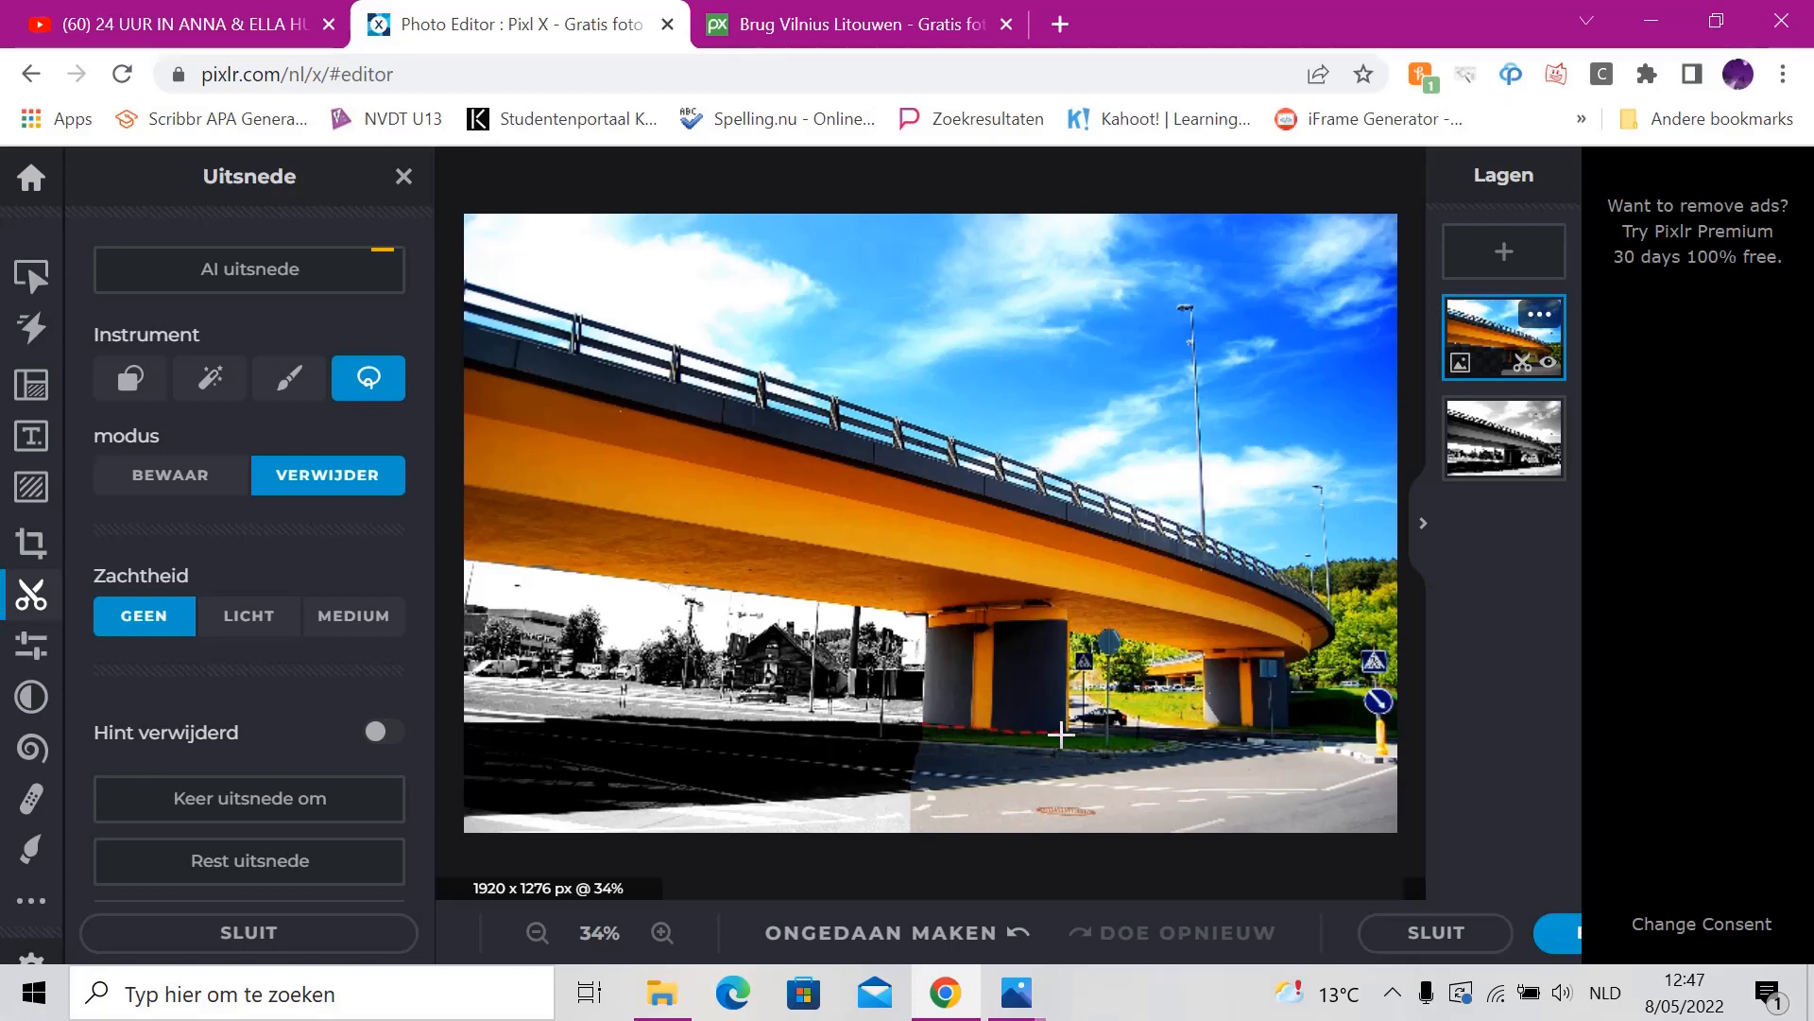
pyautogui.moveTo(1069, 736)
pyautogui.mouseDown()
pyautogui.moveTo(1077, 780)
pyautogui.moveTo(1028, 856)
pyautogui.moveTo(975, 859)
pyautogui.moveTo(918, 856)
pyautogui.moveTo(863, 820)
pyautogui.moveTo(860, 705)
pyautogui.moveTo(903, 741)
pyautogui.mouseUp()
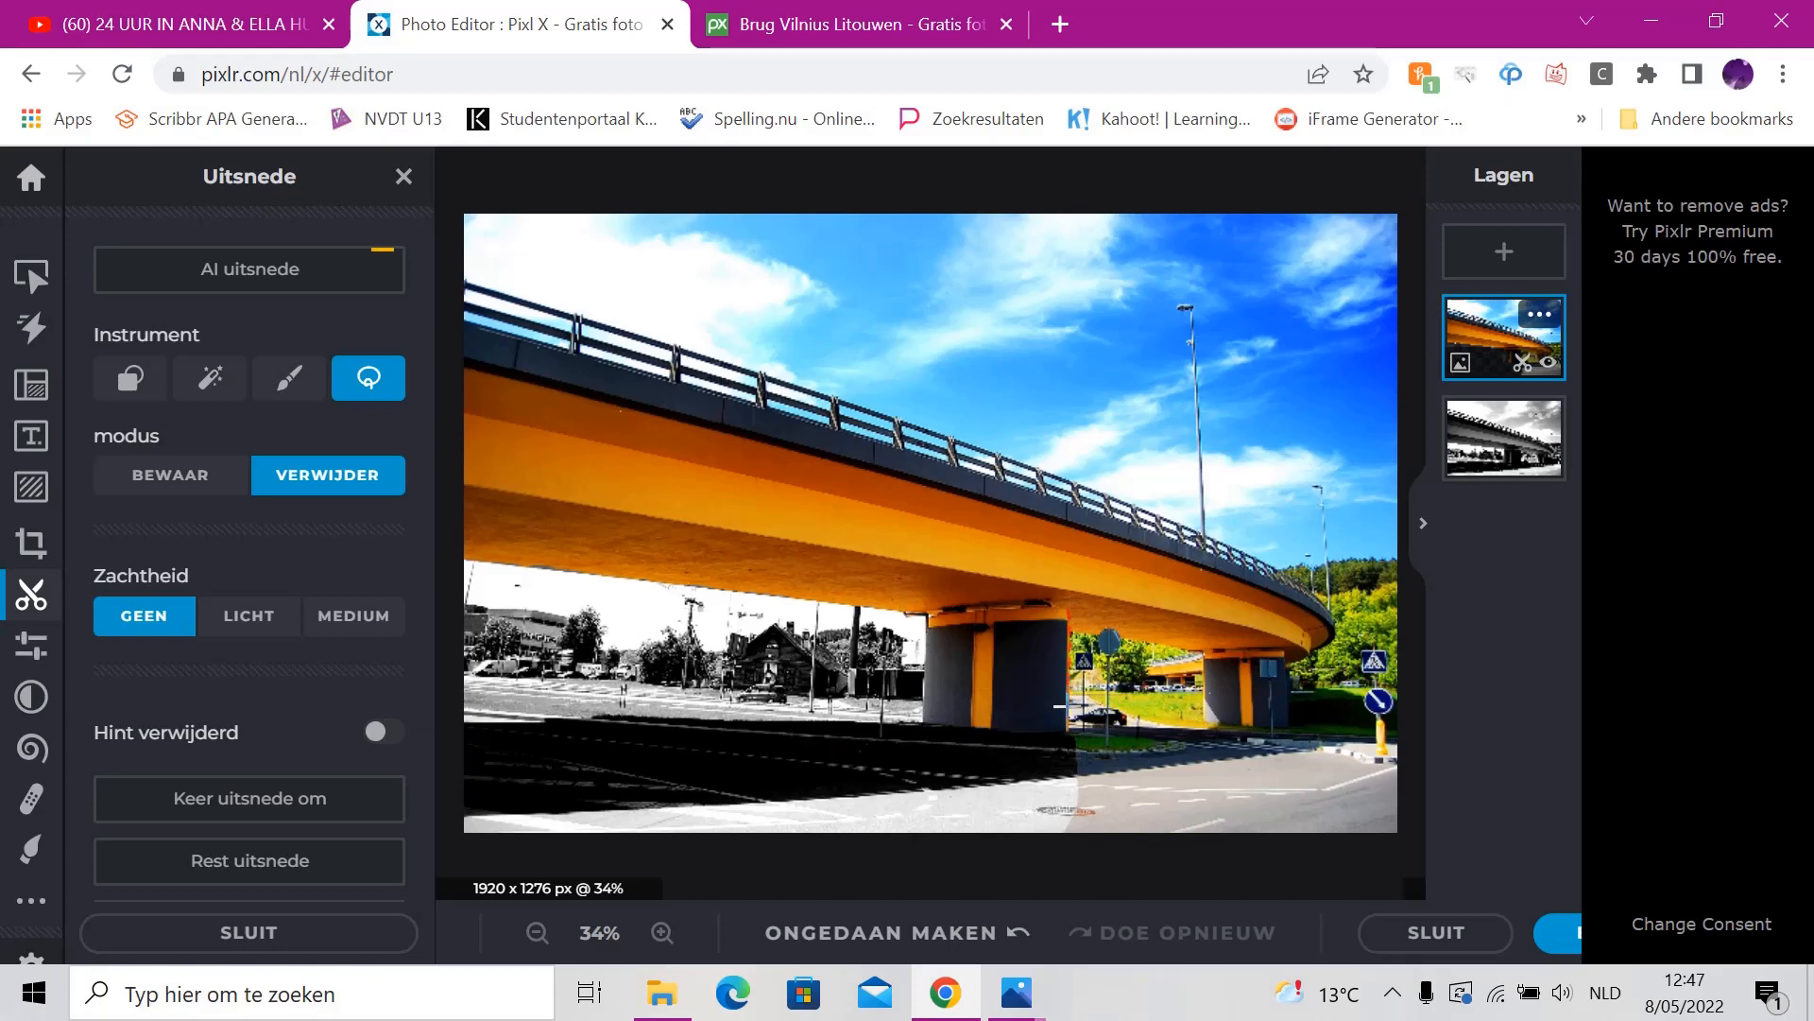
# - Lasso away the remaining road, the scene between the two pillars, and the greenery, signs and sky strip at the photo's right edge
pyautogui.moveTo(1067, 721)
pyautogui.mouseDown()
pyautogui.moveTo(1068, 845)
pyautogui.moveTo(1184, 864)
pyautogui.moveTo(1397, 846)
pyautogui.moveTo(1401, 748)
pyautogui.moveTo(1208, 731)
pyautogui.moveTo(1200, 652)
pyautogui.mouseUp()
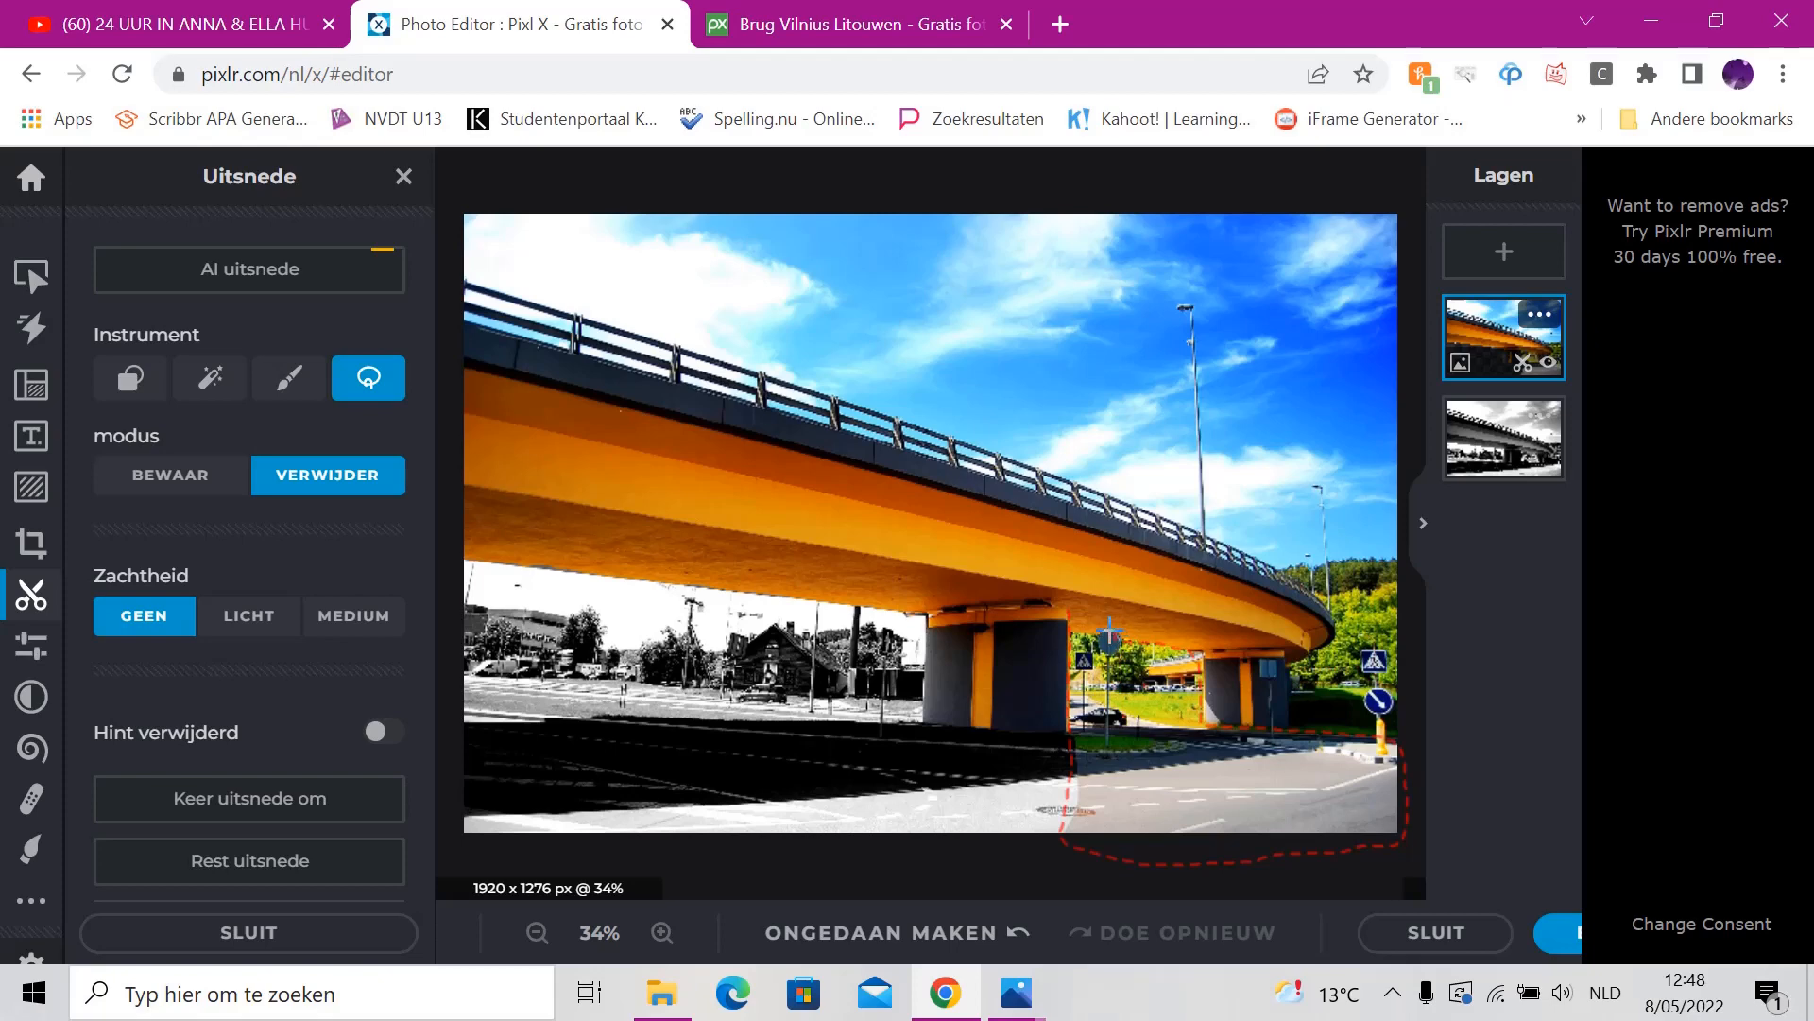
pyautogui.click(1063, 636)
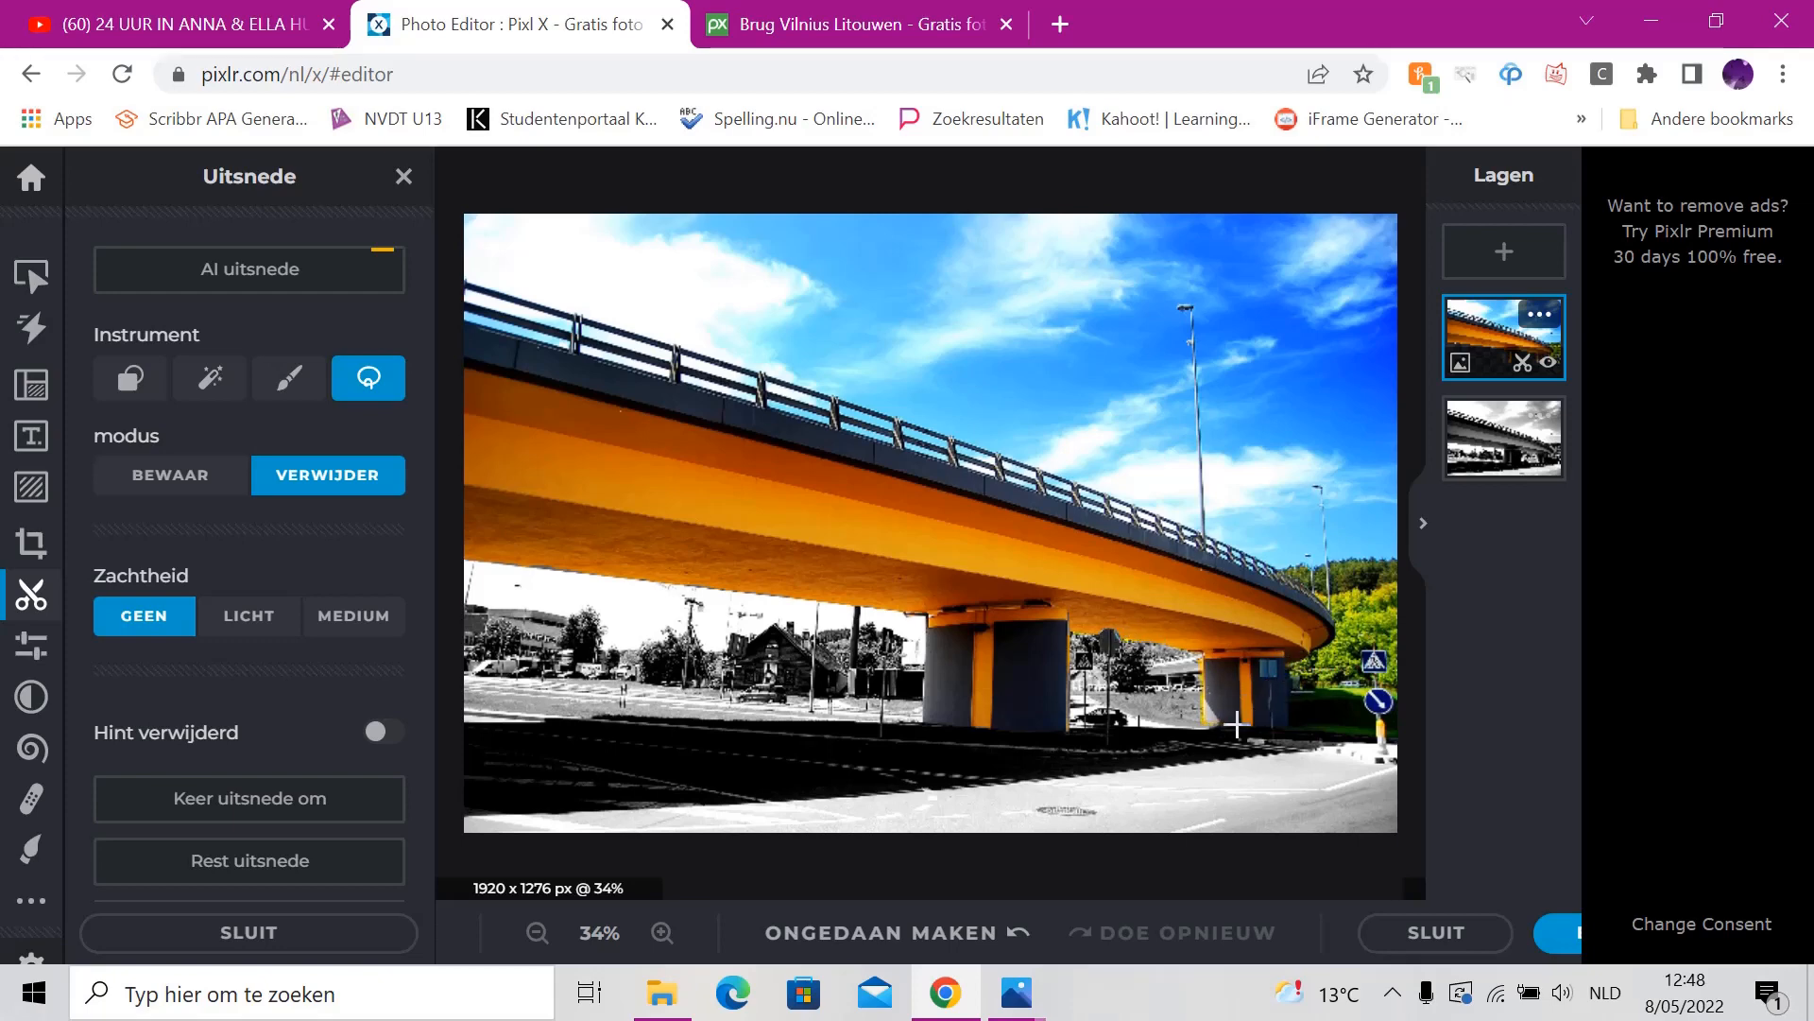
pyautogui.moveTo(1271, 728)
pyautogui.mouseDown()
pyautogui.moveTo(1292, 666)
pyautogui.moveTo(1340, 632)
pyautogui.moveTo(1359, 523)
pyautogui.moveTo(1364, 194)
pyautogui.moveTo(1396, 199)
pyautogui.moveTo(1425, 269)
pyautogui.moveTo(1399, 552)
pyautogui.moveTo(1402, 850)
pyautogui.moveTo(1378, 858)
pyautogui.moveTo(1296, 744)
pyautogui.moveTo(1242, 737)
pyautogui.mouseUp()
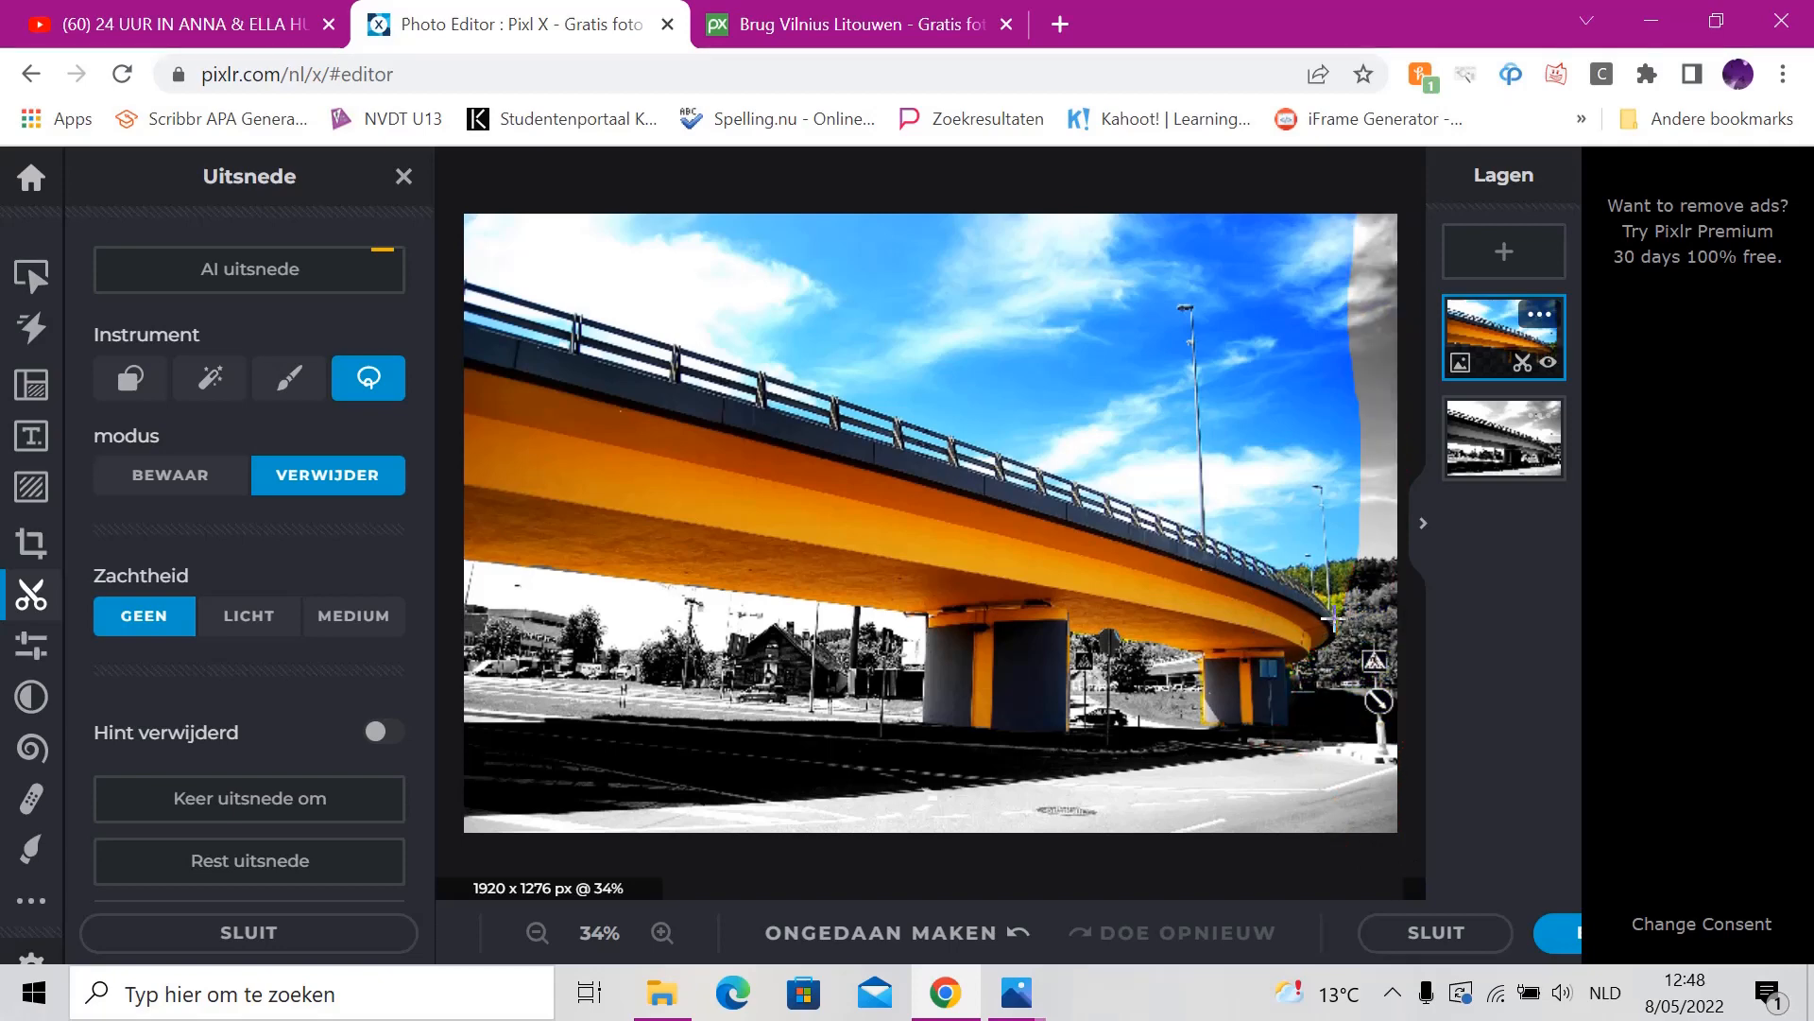
# - Lasso away the blue sky above the bridge, from the trees and lampposts across to the photo's left edge
pyautogui.moveTo(1307, 590)
pyautogui.mouseDown()
pyautogui.moveTo(1209, 538)
pyautogui.moveTo(1149, 399)
pyautogui.moveTo(1183, 235)
pyautogui.moveTo(1242, 198)
pyautogui.mouseUp()
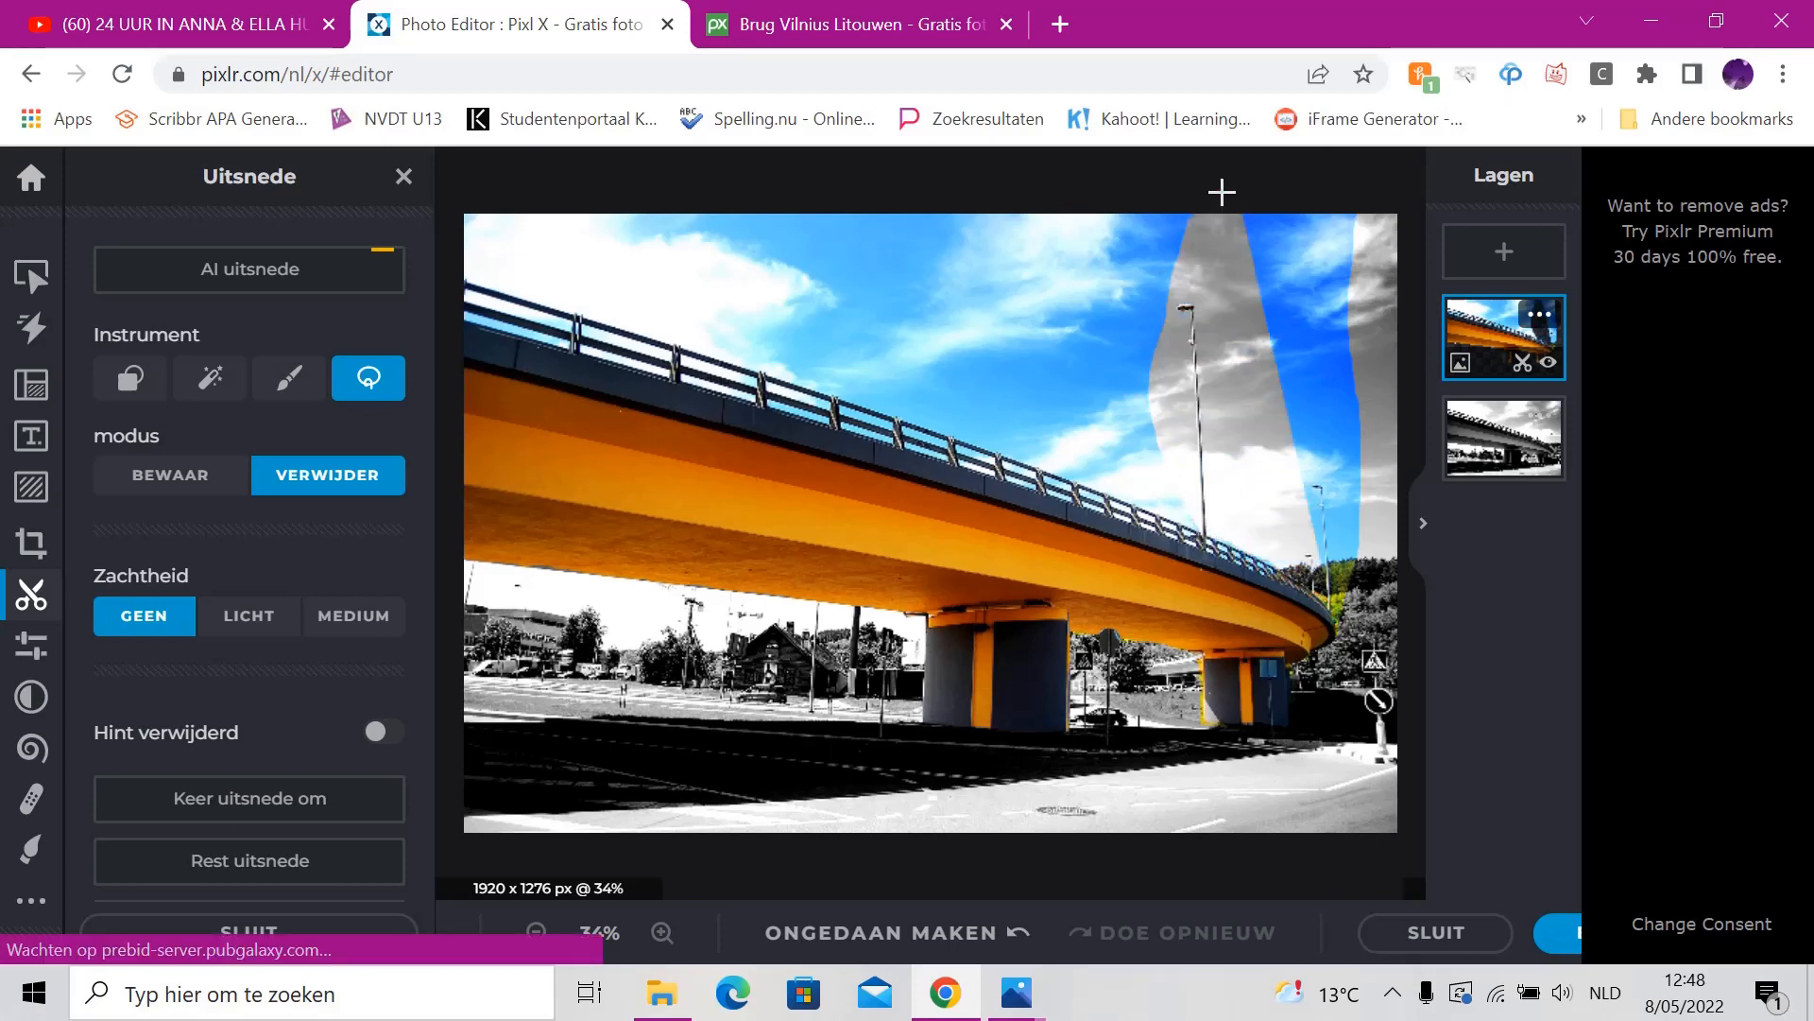
pyautogui.moveTo(1238, 376)
pyautogui.mouseDown()
pyautogui.moveTo(1260, 502)
pyautogui.moveTo(1349, 632)
pyautogui.moveTo(1384, 546)
pyautogui.moveTo(1397, 400)
pyautogui.moveTo(1363, 321)
pyautogui.moveTo(1356, 195)
pyautogui.moveTo(1266, 195)
pyautogui.mouseUp()
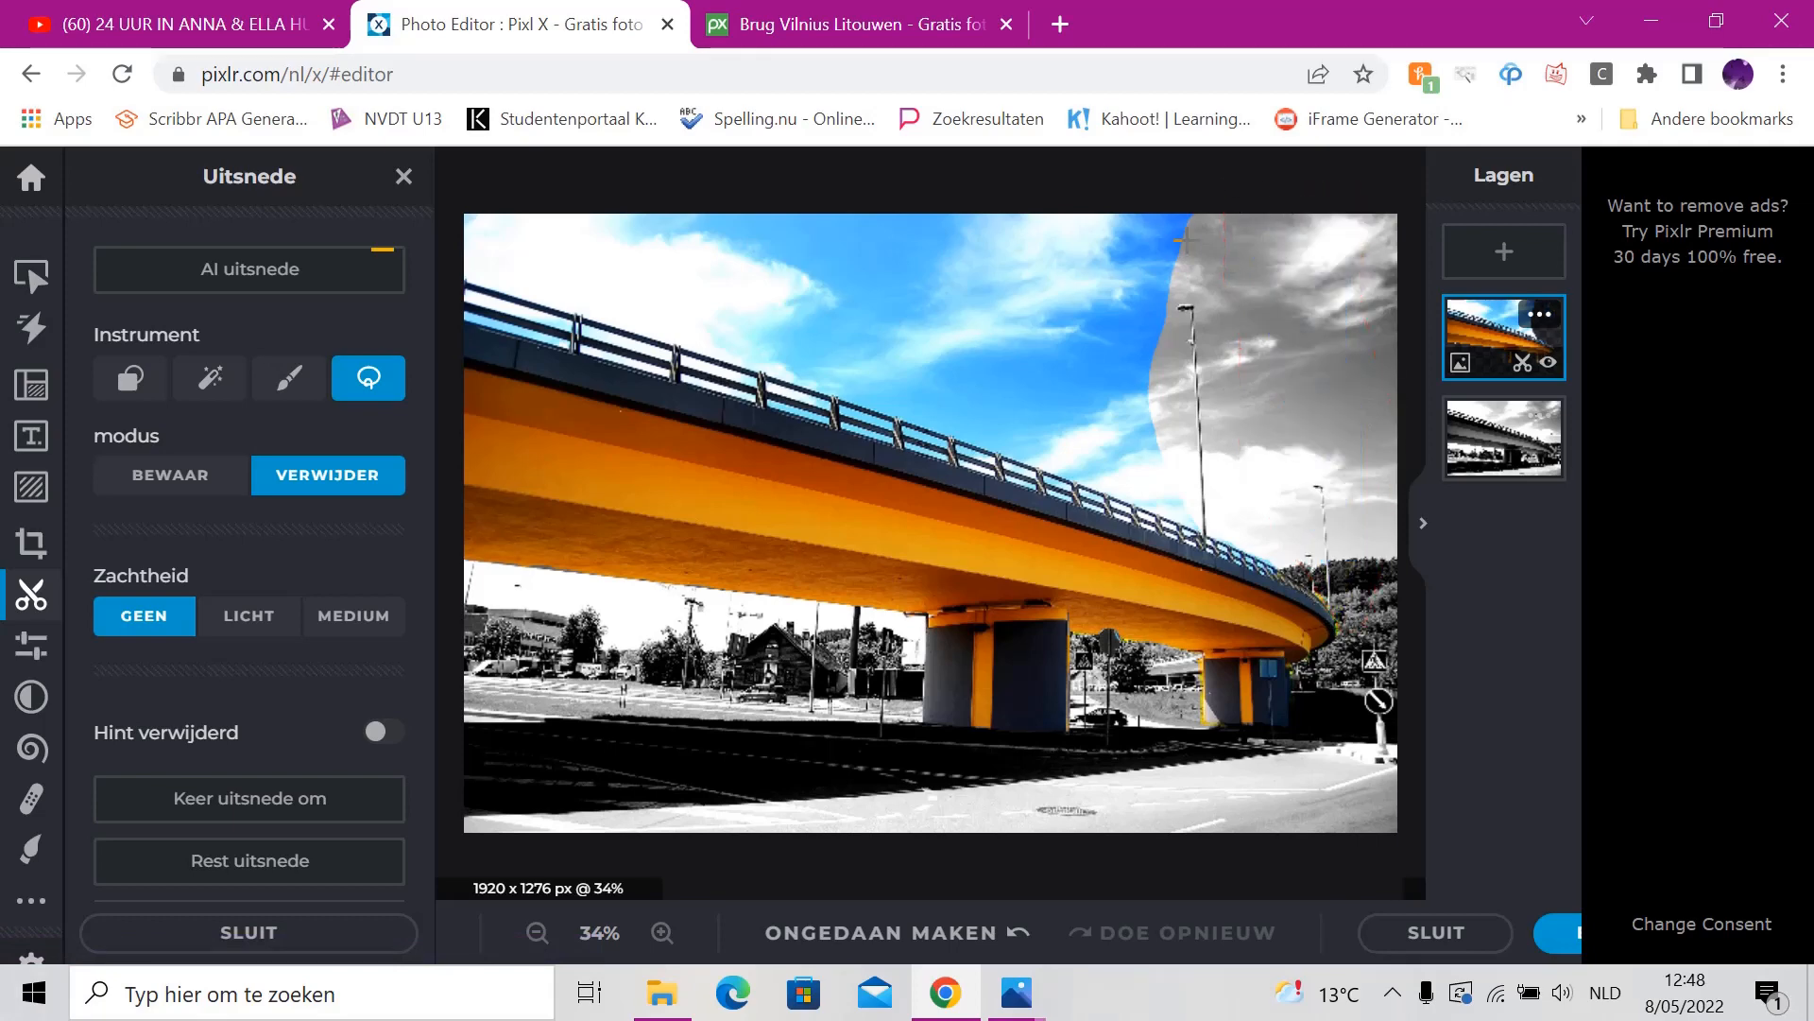
pyautogui.moveTo(486, 195)
pyautogui.mouseDown()
pyautogui.moveTo(451, 281)
pyautogui.moveTo(926, 418)
pyautogui.moveTo(1221, 535)
pyautogui.moveTo(1248, 492)
pyautogui.moveTo(1270, 289)
pyautogui.moveTo(1208, 200)
pyautogui.moveTo(950, 195)
pyautogui.moveTo(881, 227)
pyautogui.moveTo(735, 246)
pyautogui.moveTo(686, 281)
pyautogui.mouseUp()
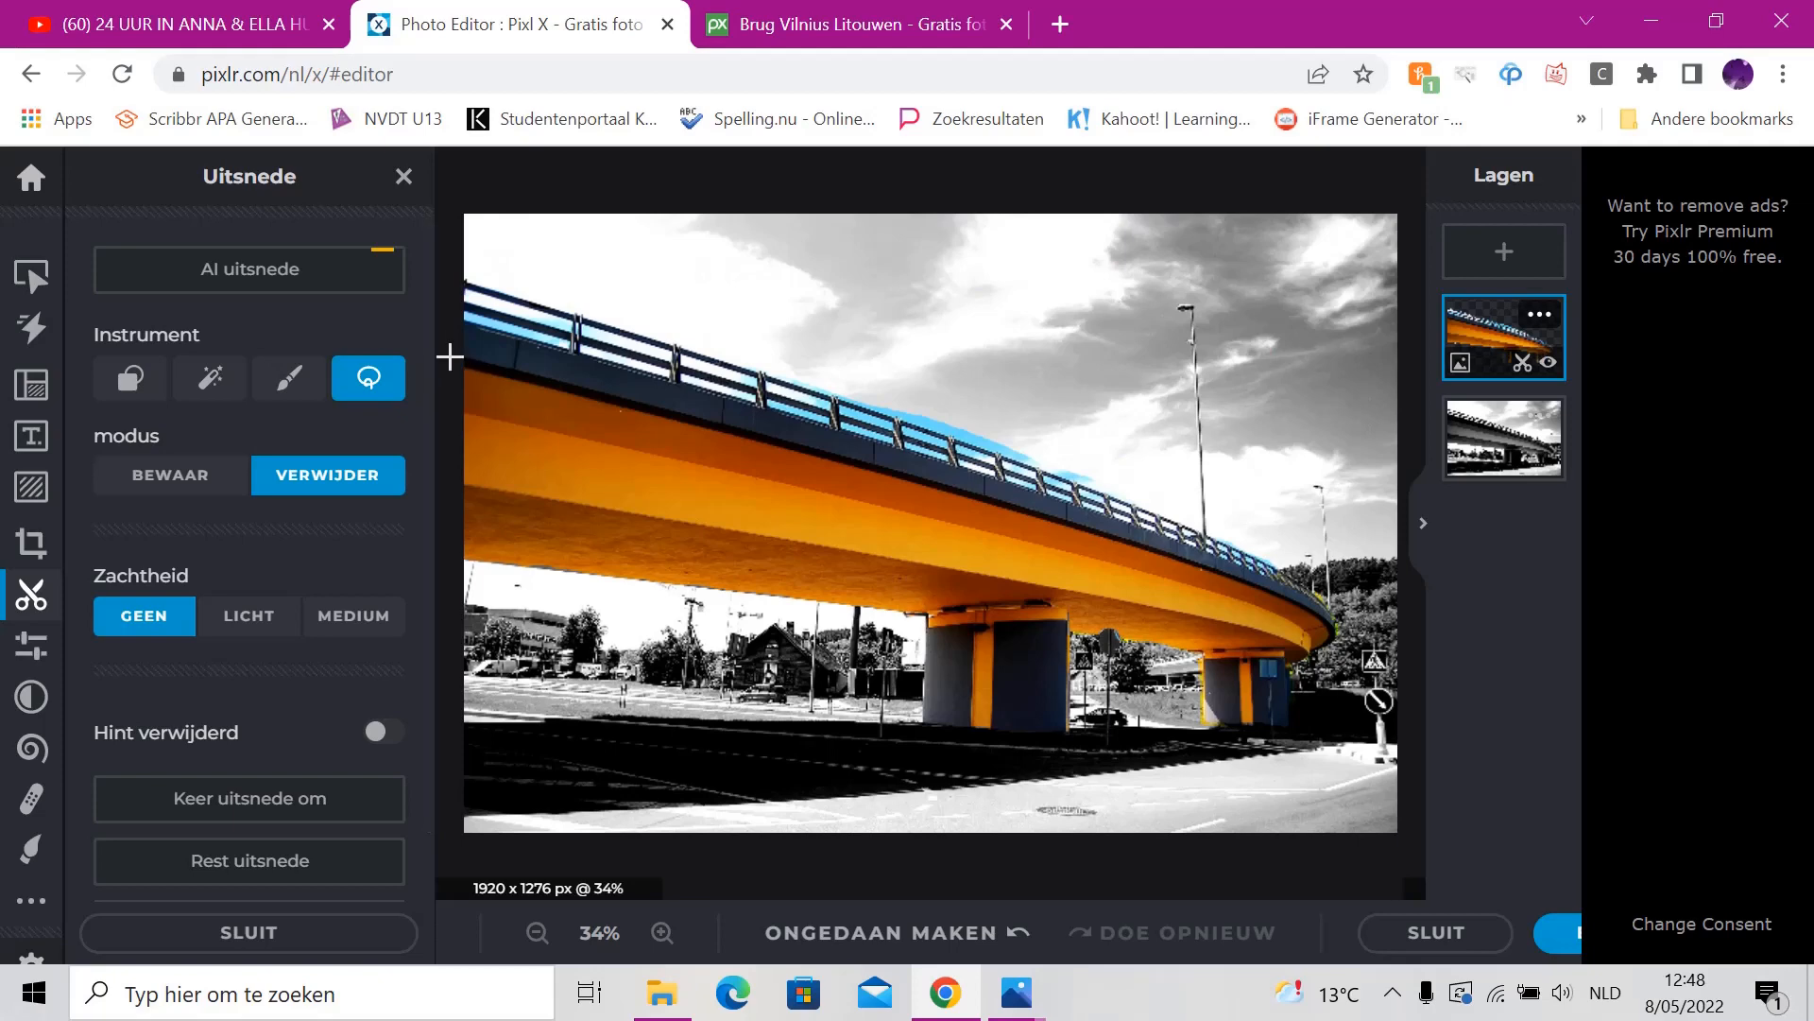
# - Lasso away the leftover blue sky along and between the bars of the bridge railing
pyautogui.moveTo(453, 320)
pyautogui.mouseDown()
pyautogui.moveTo(1074, 510)
pyautogui.moveTo(1136, 502)
pyautogui.moveTo(1110, 449)
pyautogui.moveTo(1019, 389)
pyautogui.moveTo(766, 320)
pyautogui.moveTo(468, 284)
pyautogui.mouseUp()
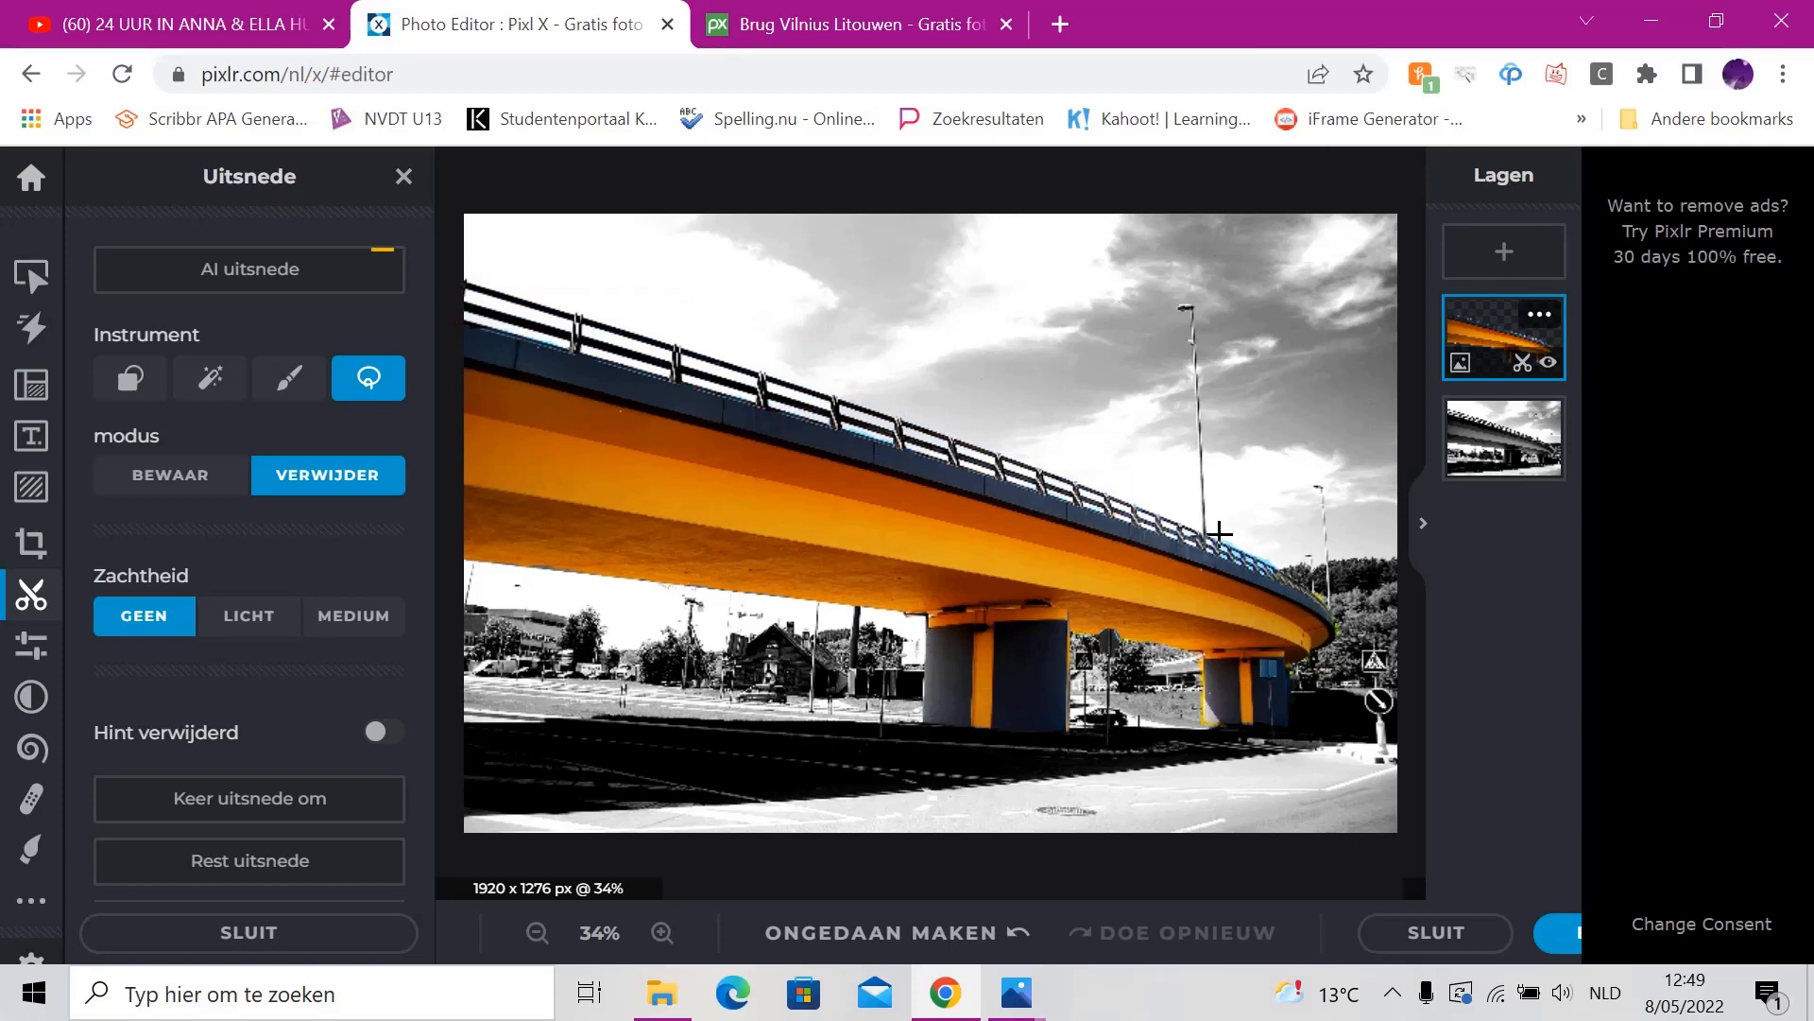
pyautogui.moveTo(1202, 516)
pyautogui.mouseDown()
pyautogui.moveTo(1310, 599)
pyautogui.moveTo(1352, 648)
pyautogui.moveTo(1357, 605)
pyautogui.moveTo(1324, 526)
pyautogui.moveTo(1219, 503)
pyautogui.moveTo(1233, 537)
pyautogui.mouseUp()
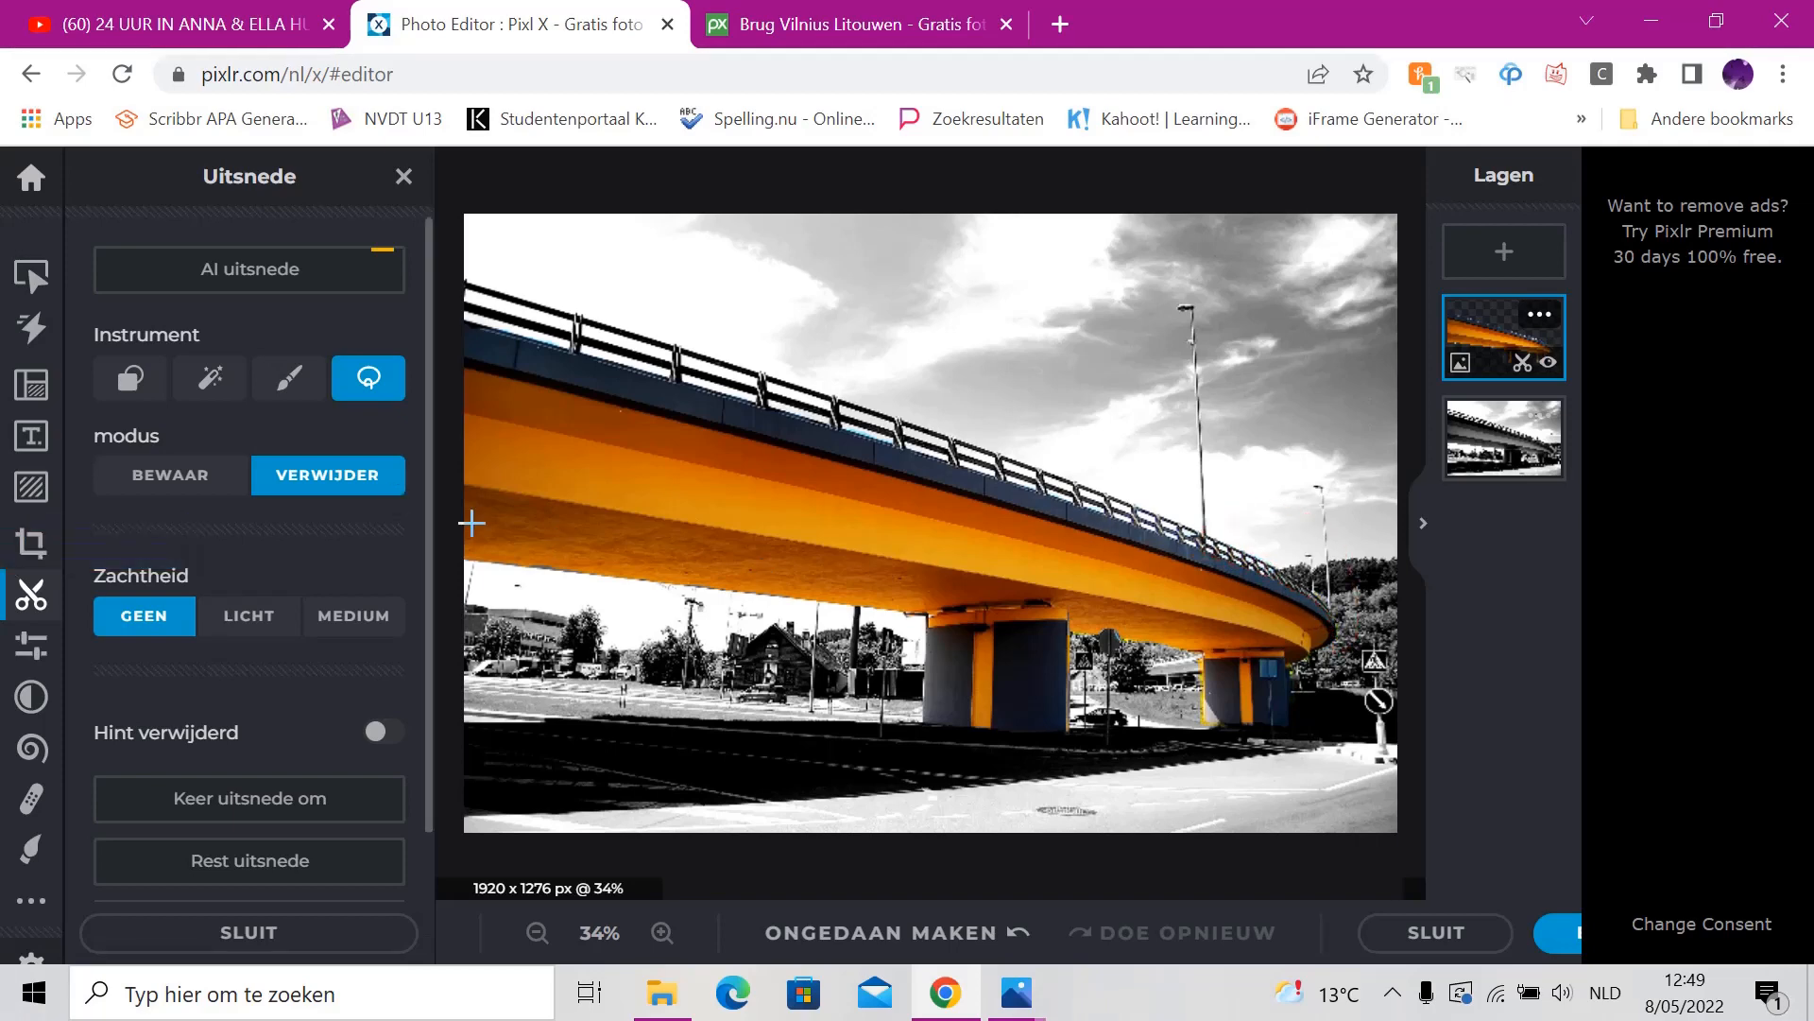
pyautogui.scroll(5, 1079, 625)
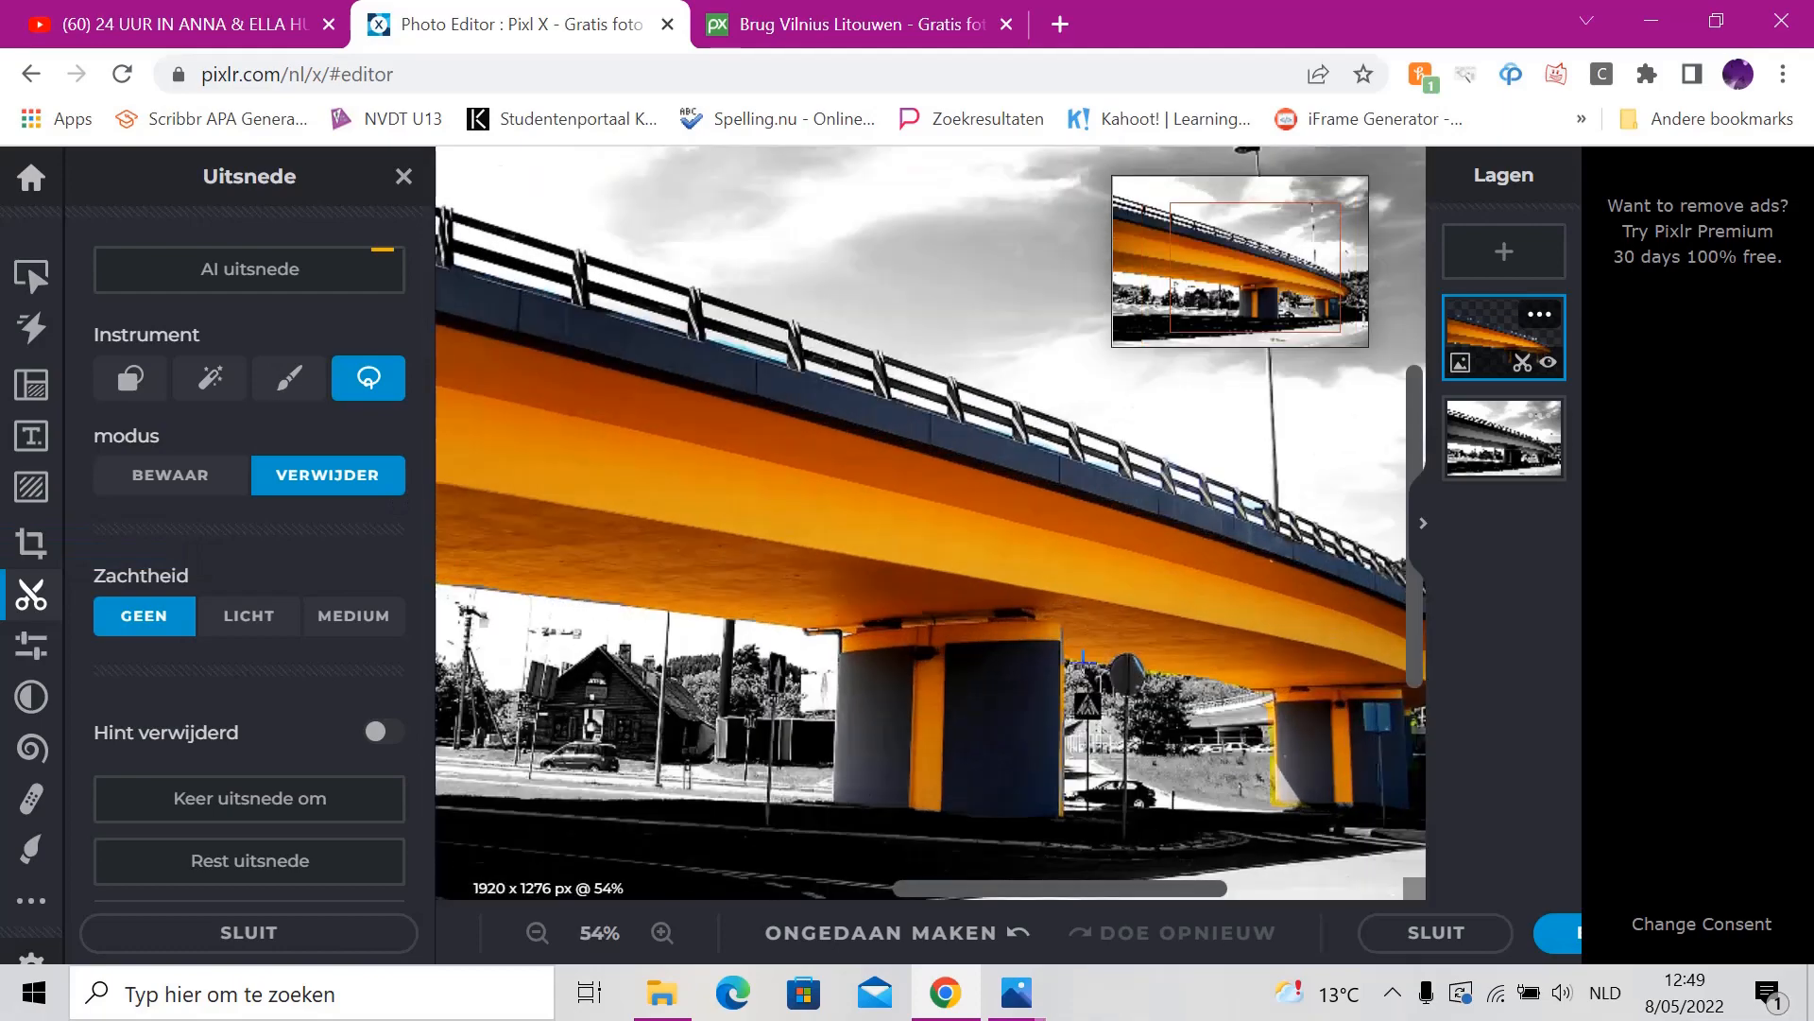
pyautogui.scroll(2, 1085, 683)
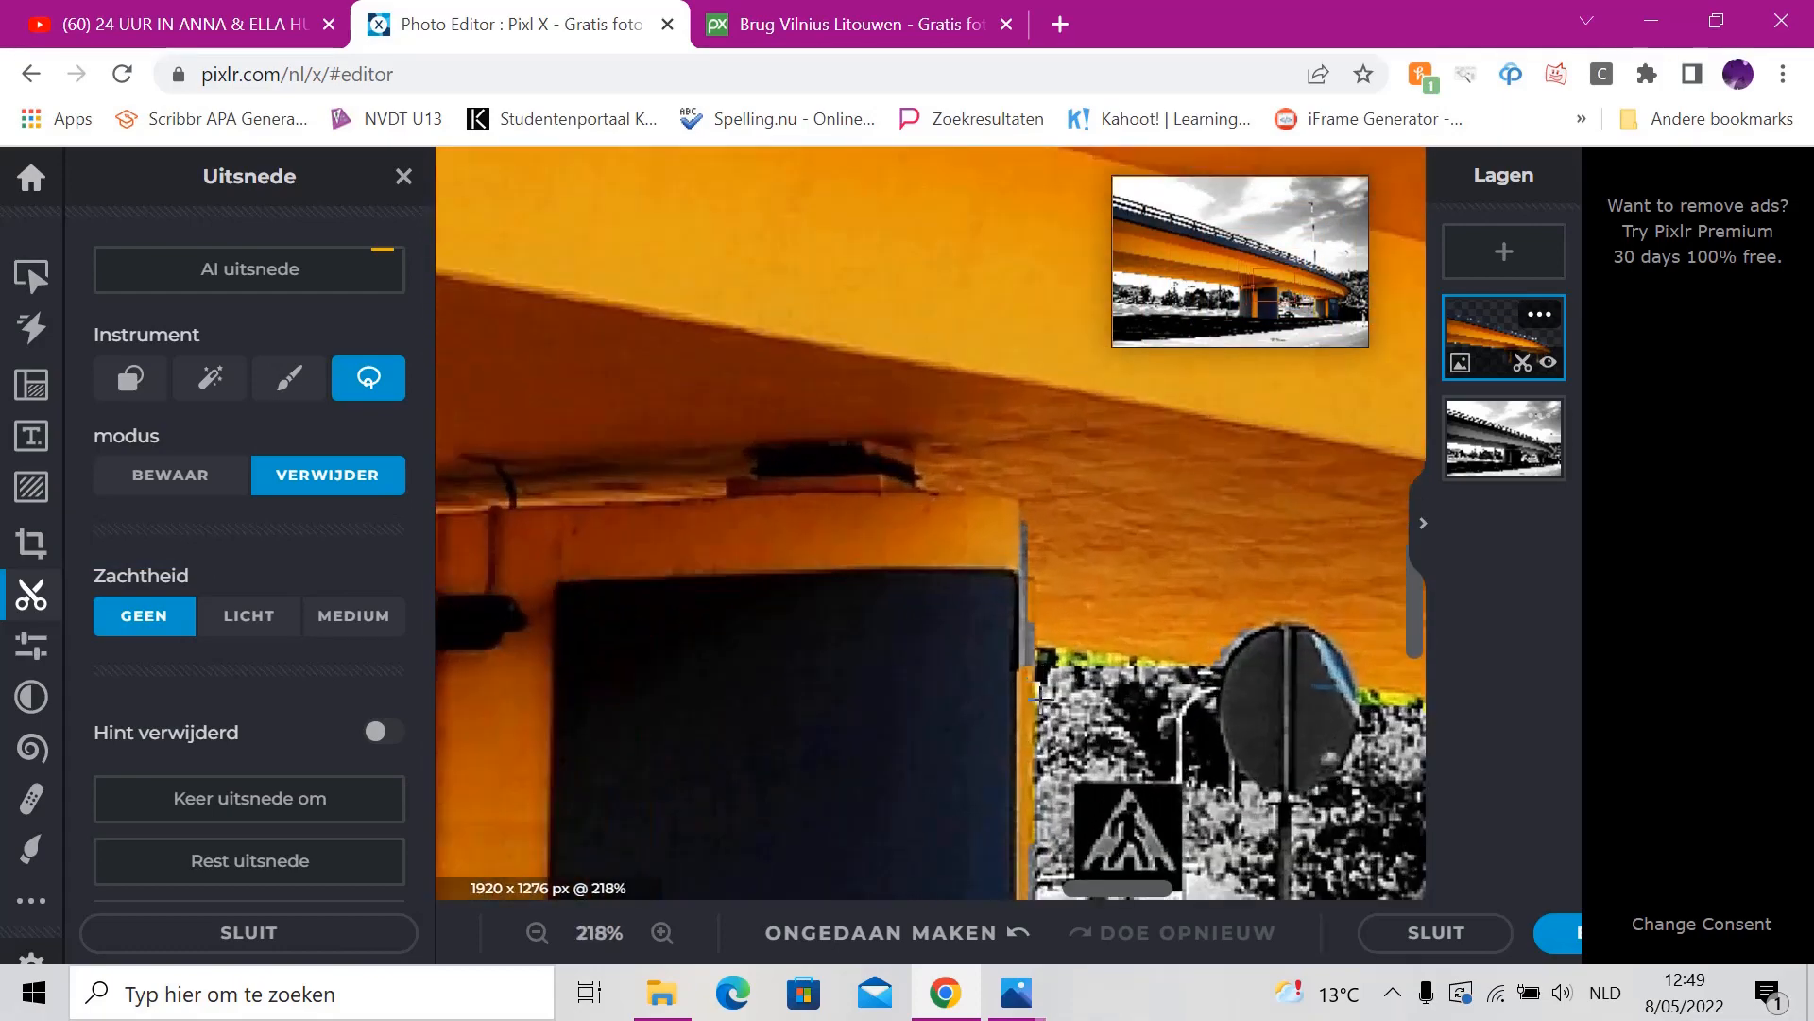
pyautogui.scroll(-3, 1036, 690)
pyautogui.scroll(-5, 746, 709)
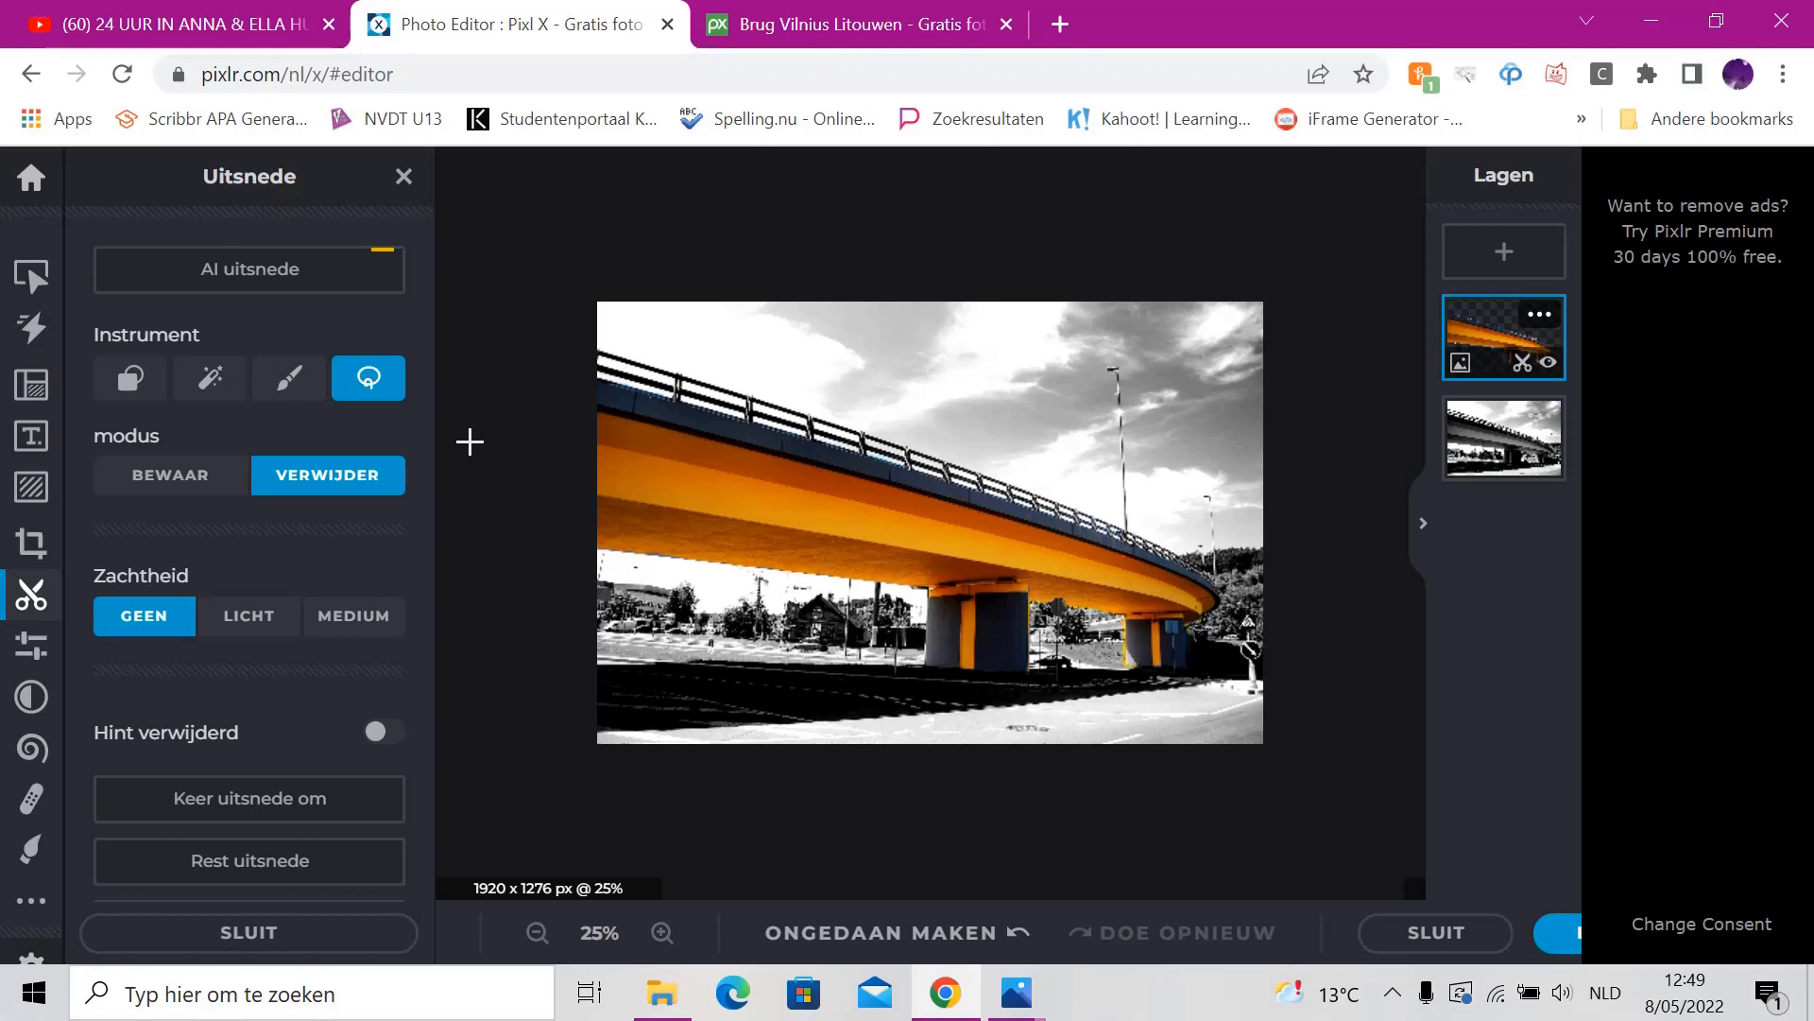
# - Switch to the Photos app and compare the full-colour Demo3.jpg with the selective-colour Demo3L.jpg
pyautogui.hotkey('alt', 'Tab')
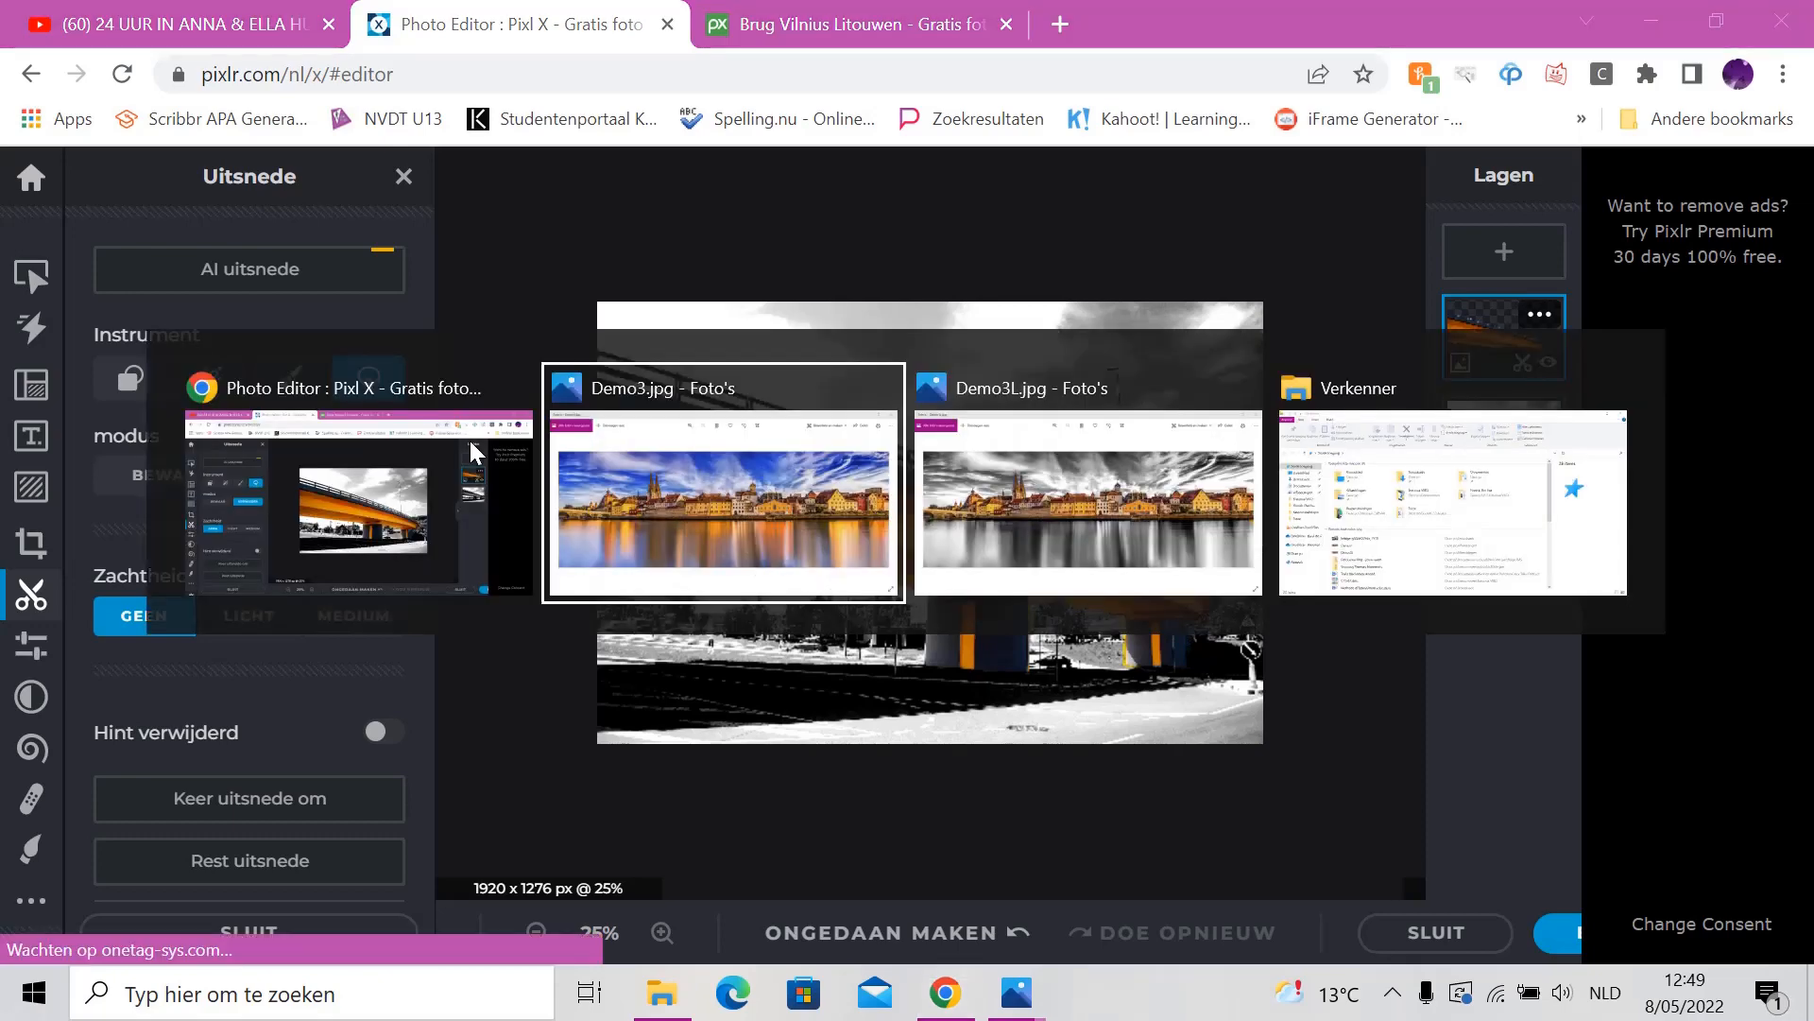
pyautogui.hotkey('alt', 'Tab')
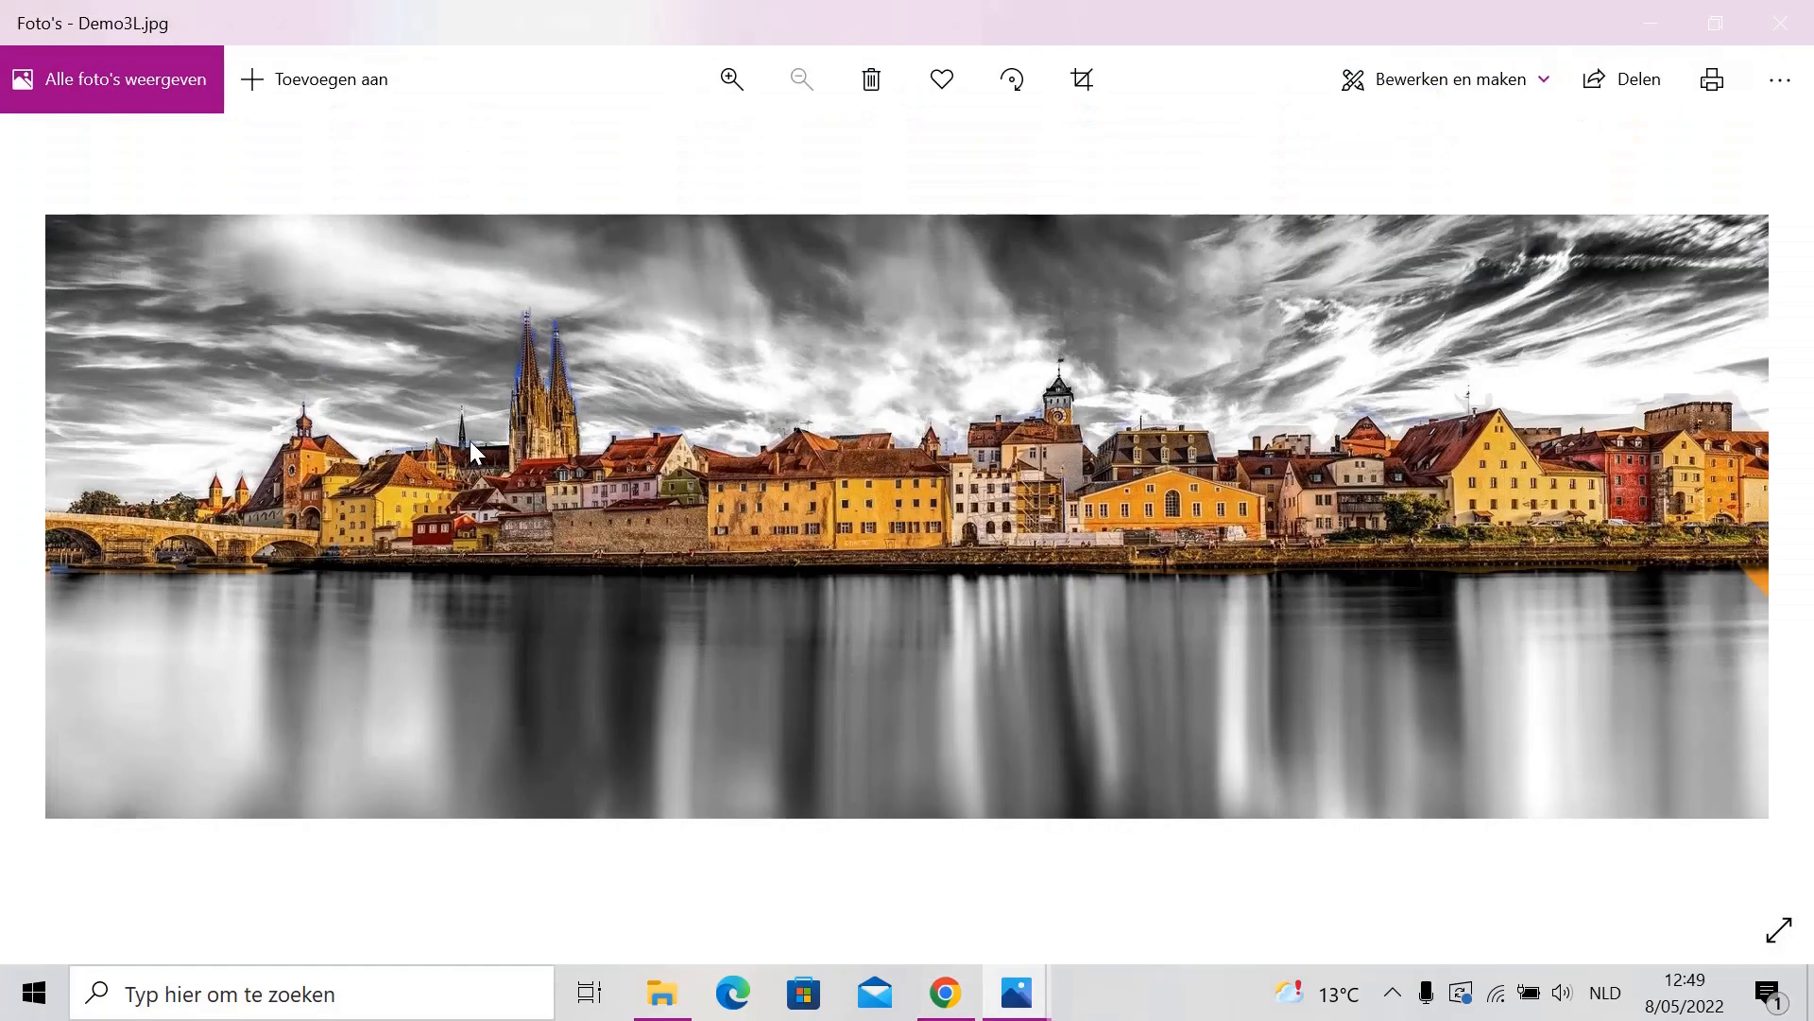
pyautogui.hotkey('alt', 'Tab')
pyautogui.hotkey('alt', 'Tab')
pyautogui.hotkey('alt', 'Tab')
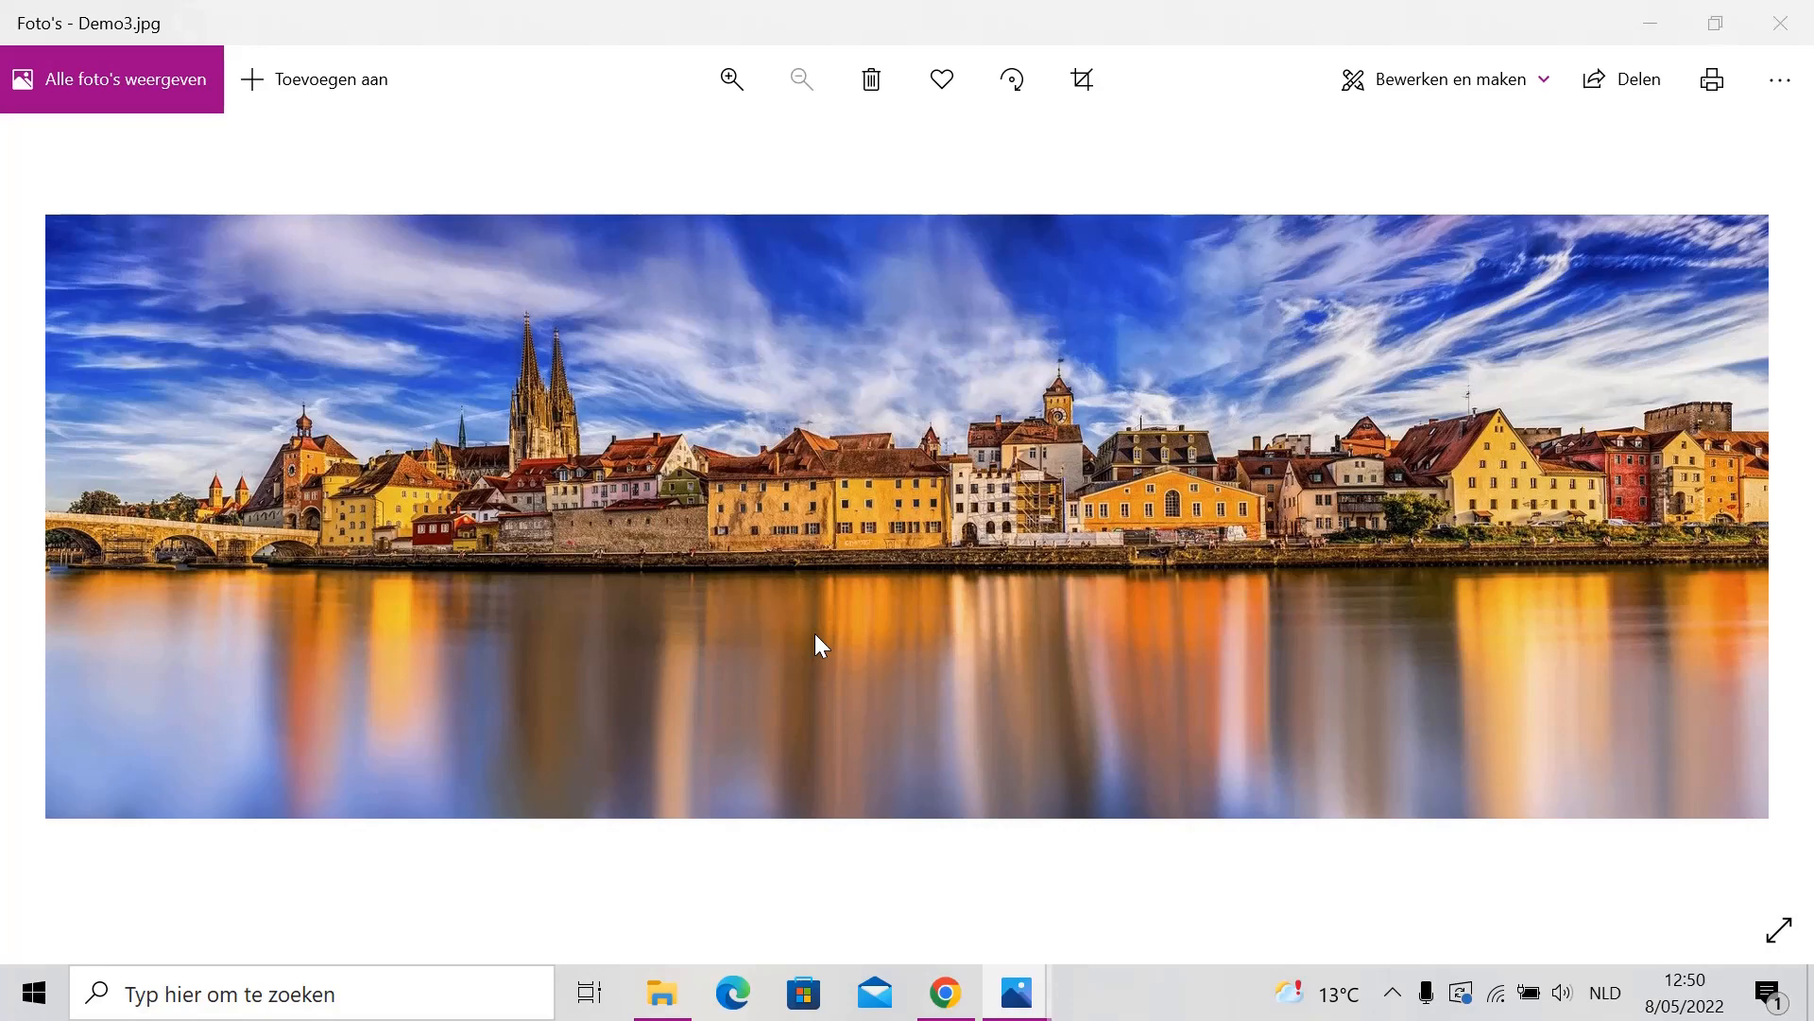
pyautogui.hotkey('alt', 'Tab')
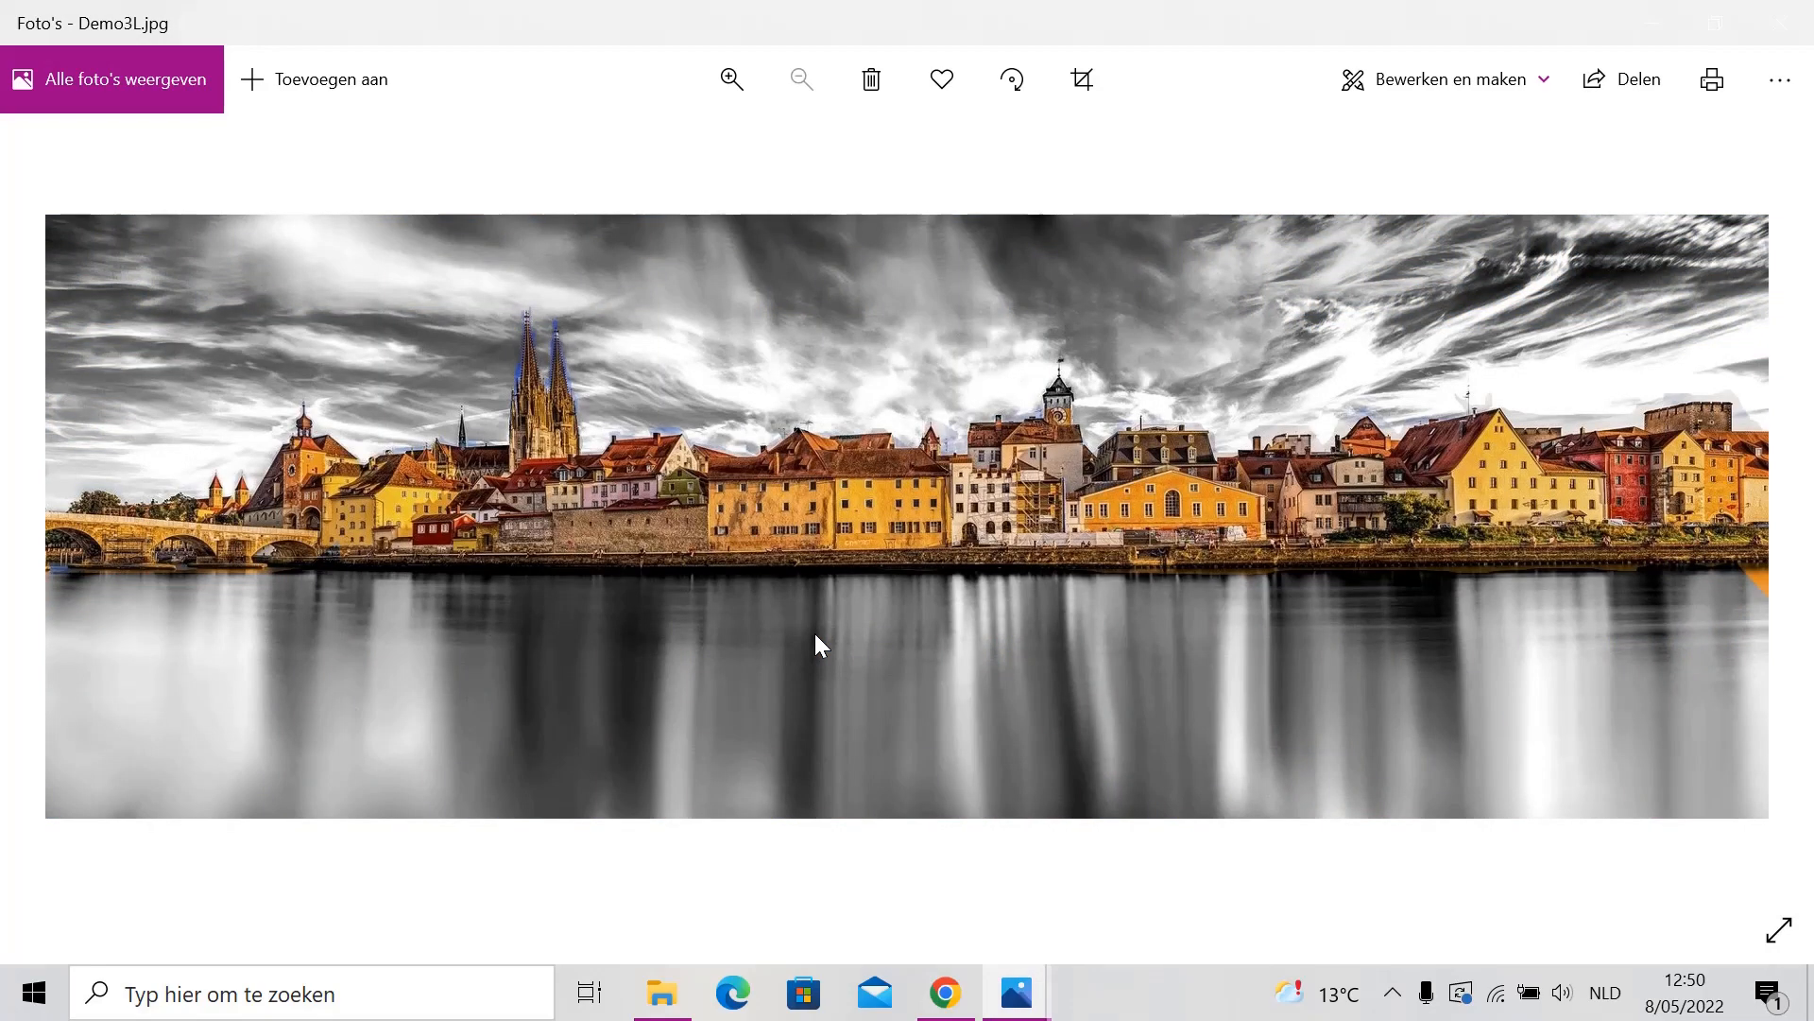
pyautogui.hotkey('alt', 'Tab')
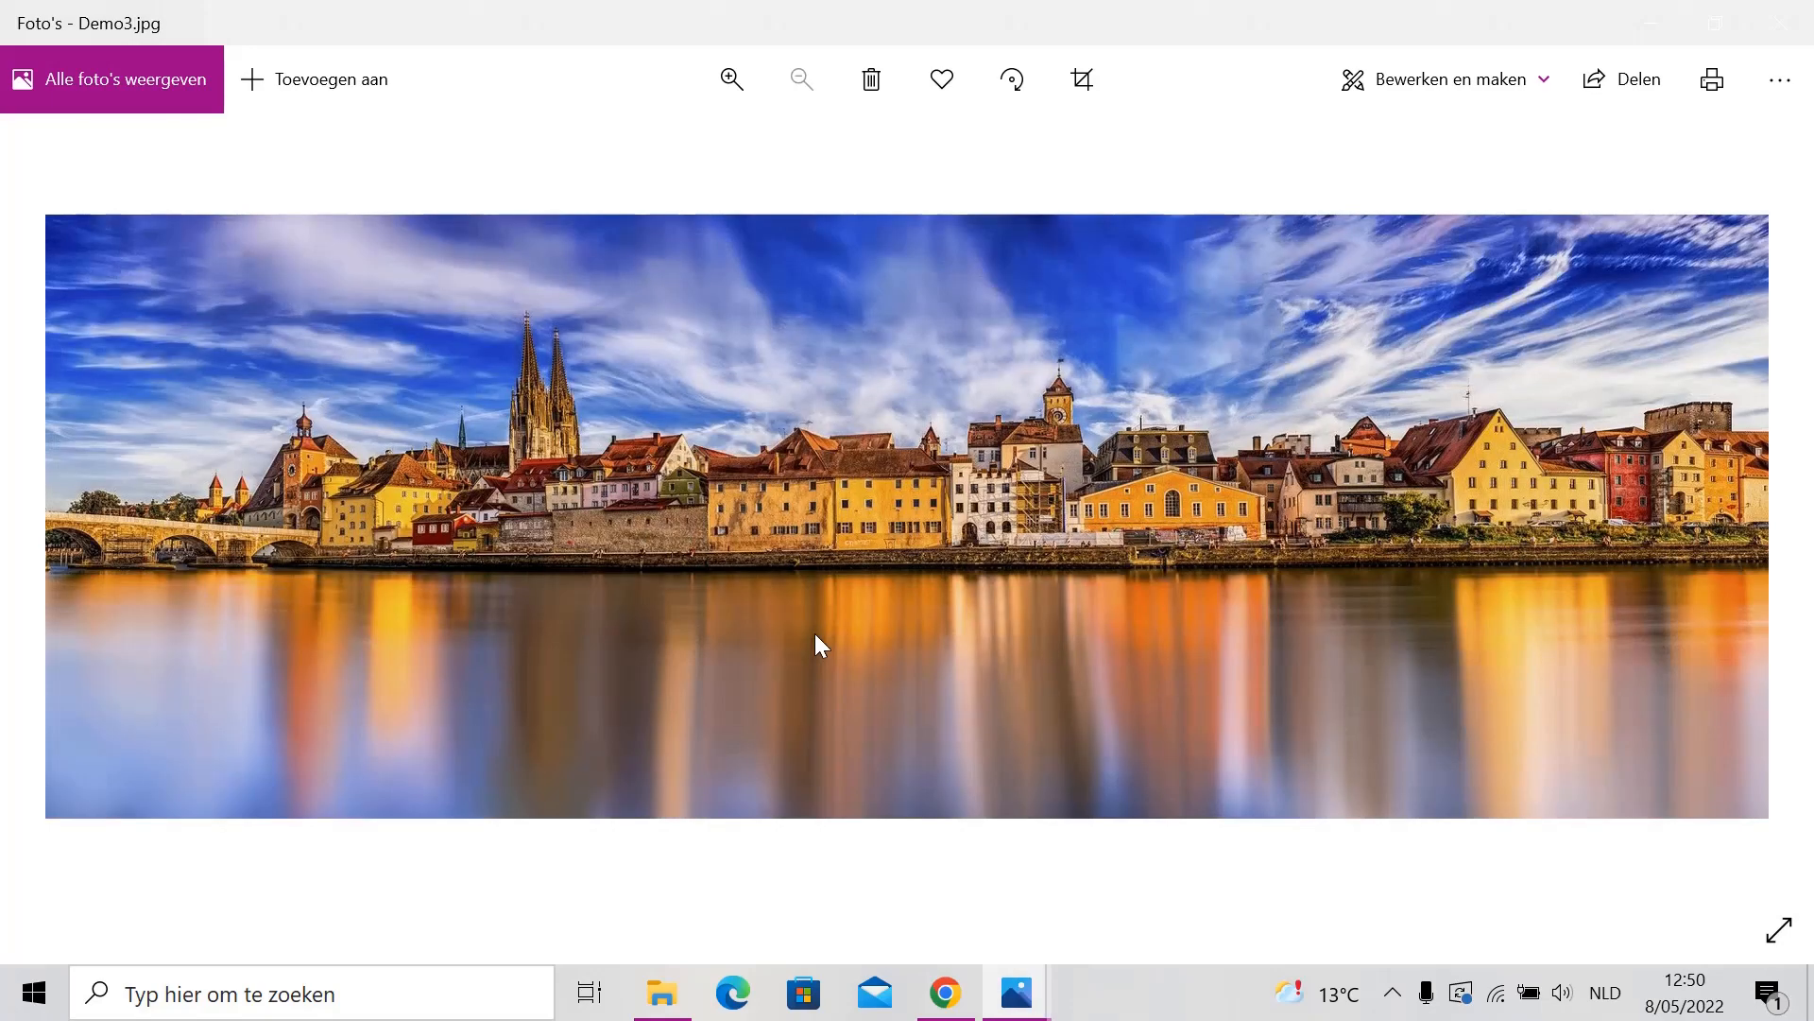
pyautogui.hotkey('alt', 'Tab')
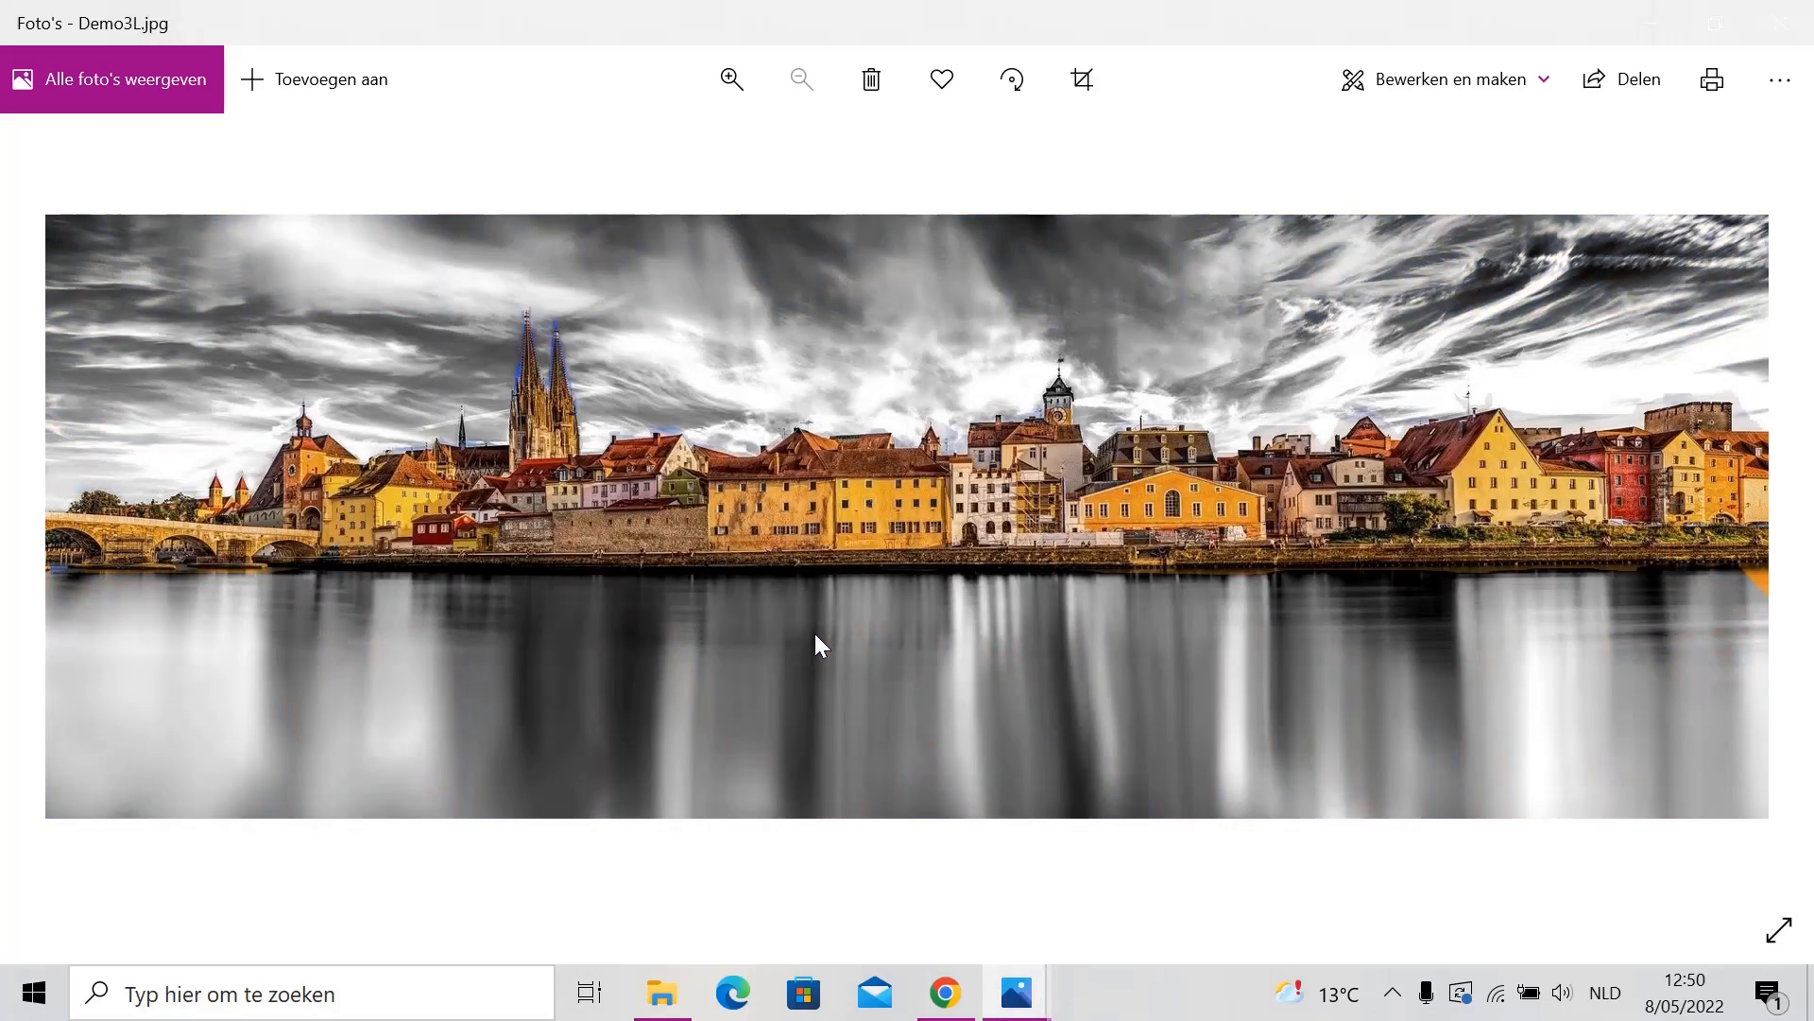
pyautogui.hotkey('alt', 'Tab')
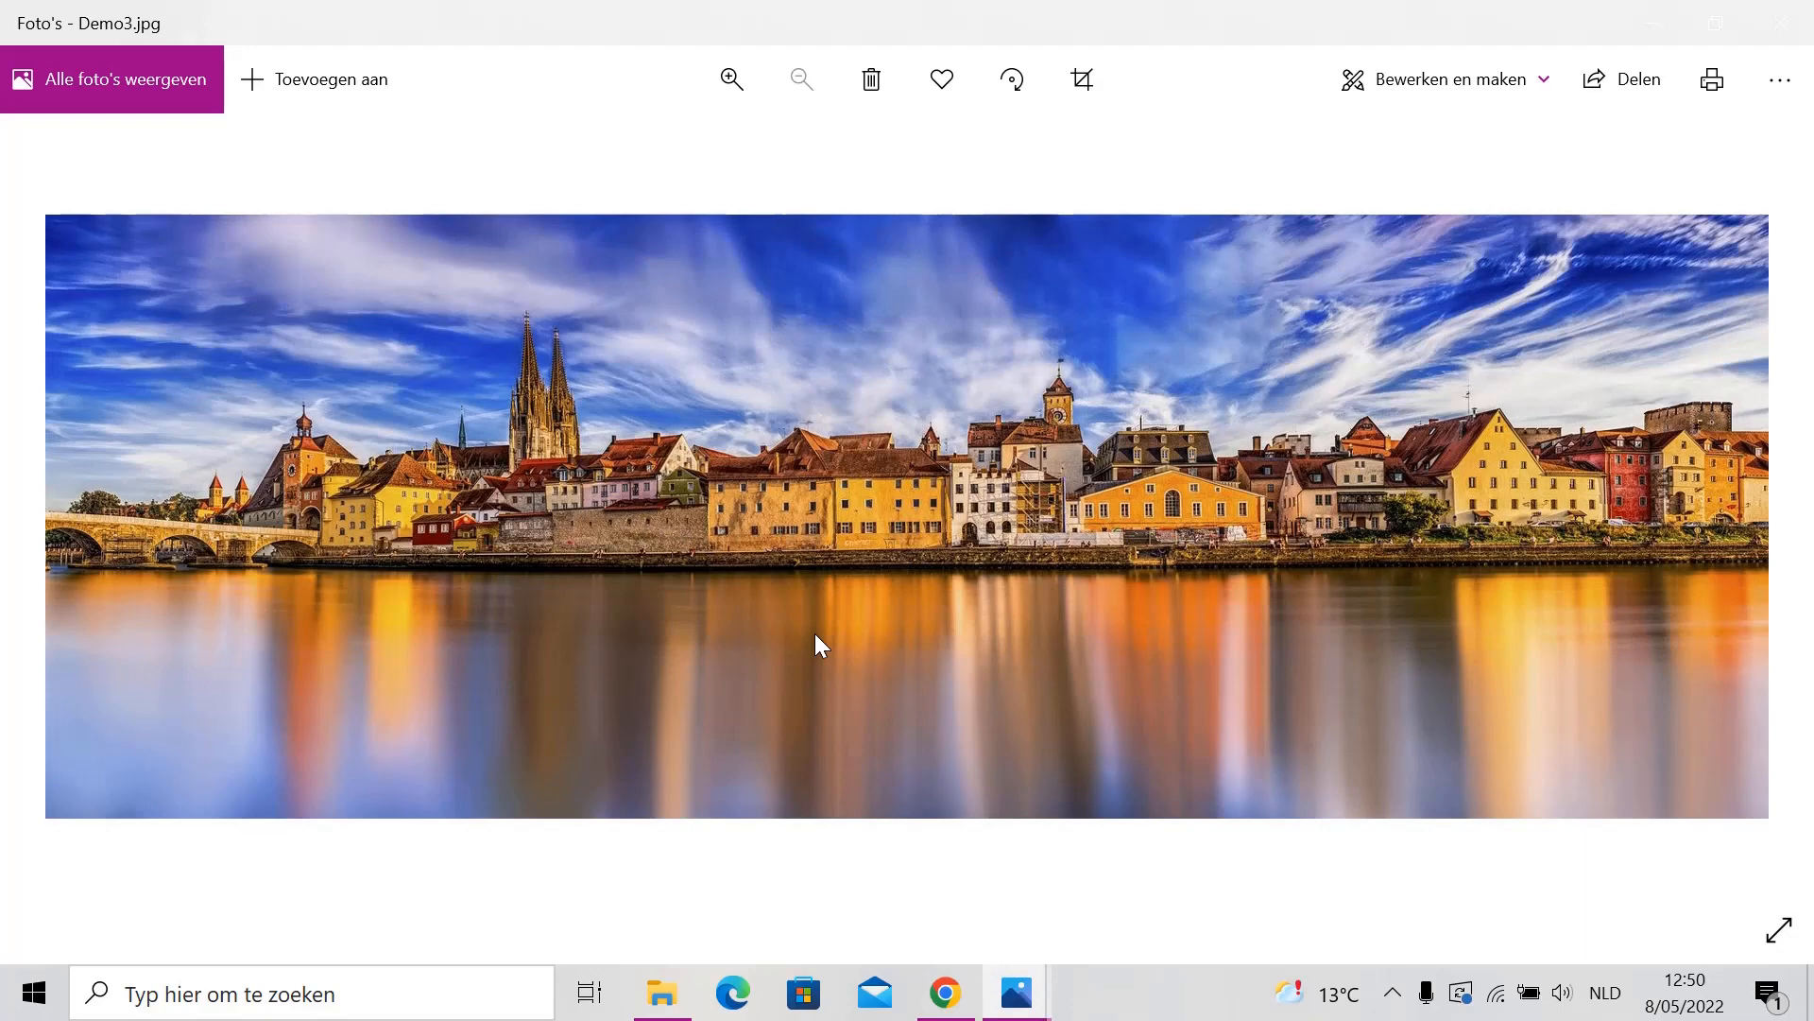
pyautogui.hotkey('alt', 'Tab')
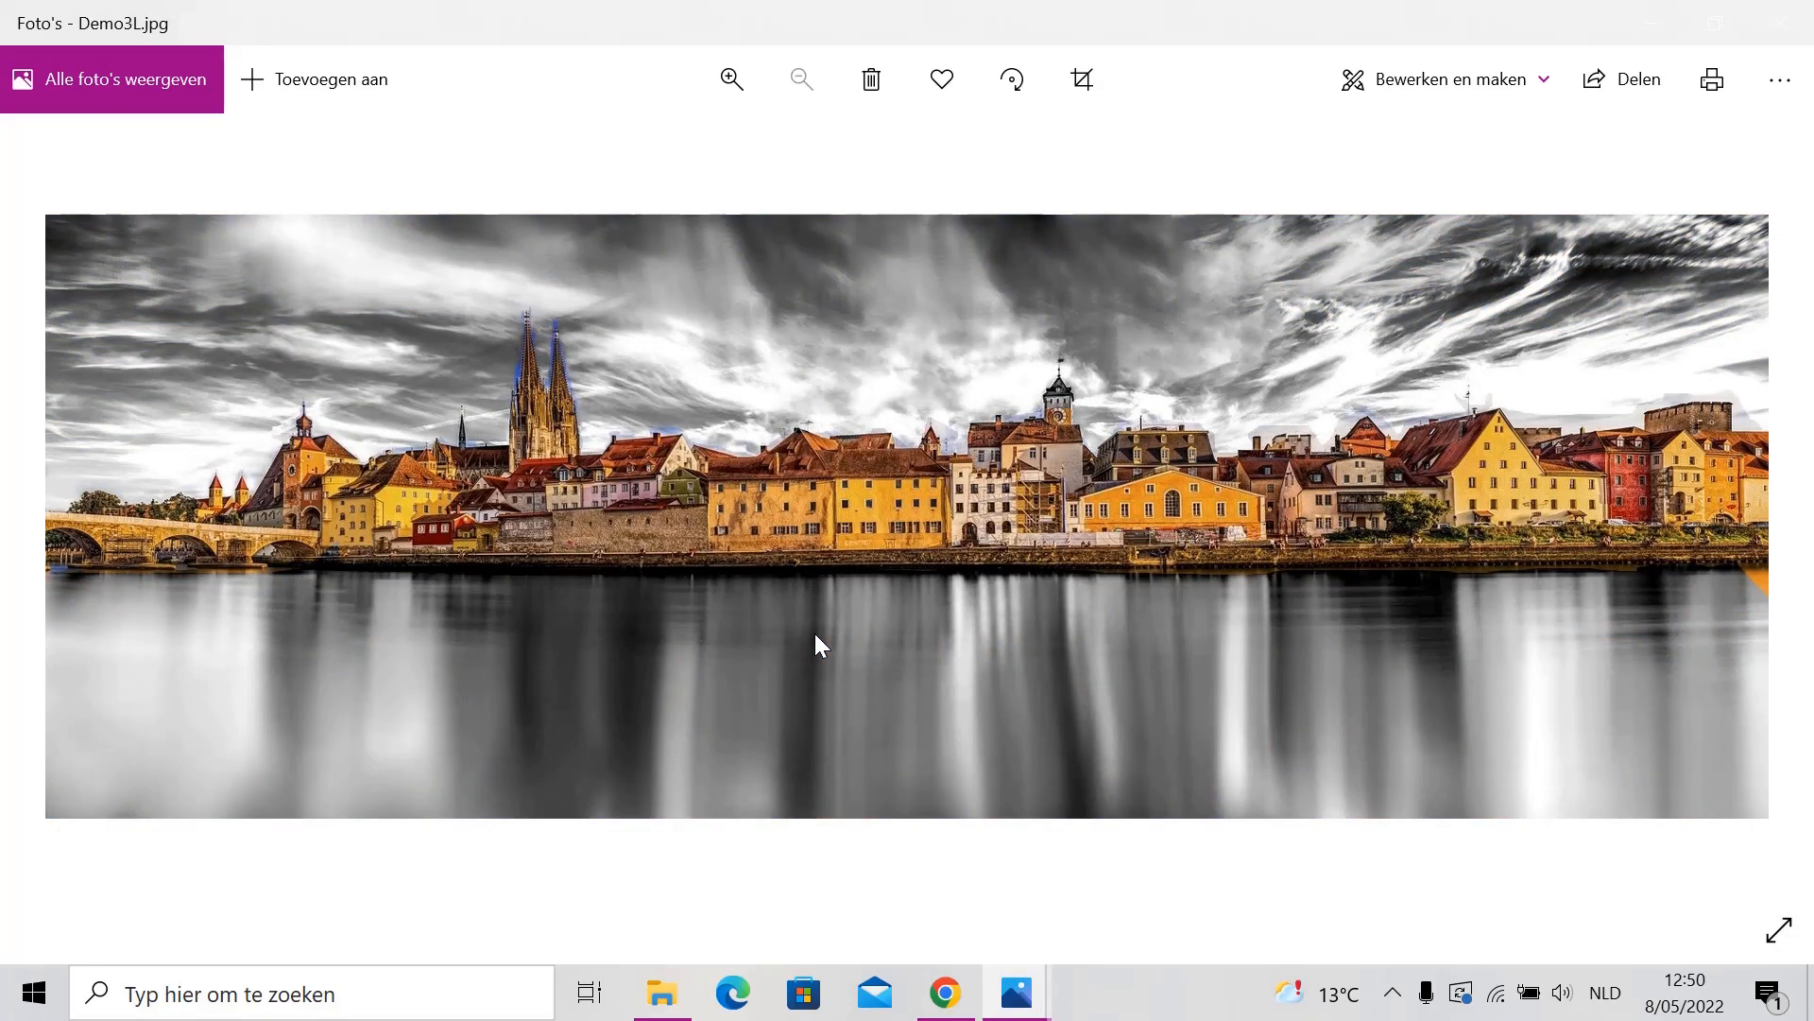
pyautogui.hotkey('alt', 'Tab')
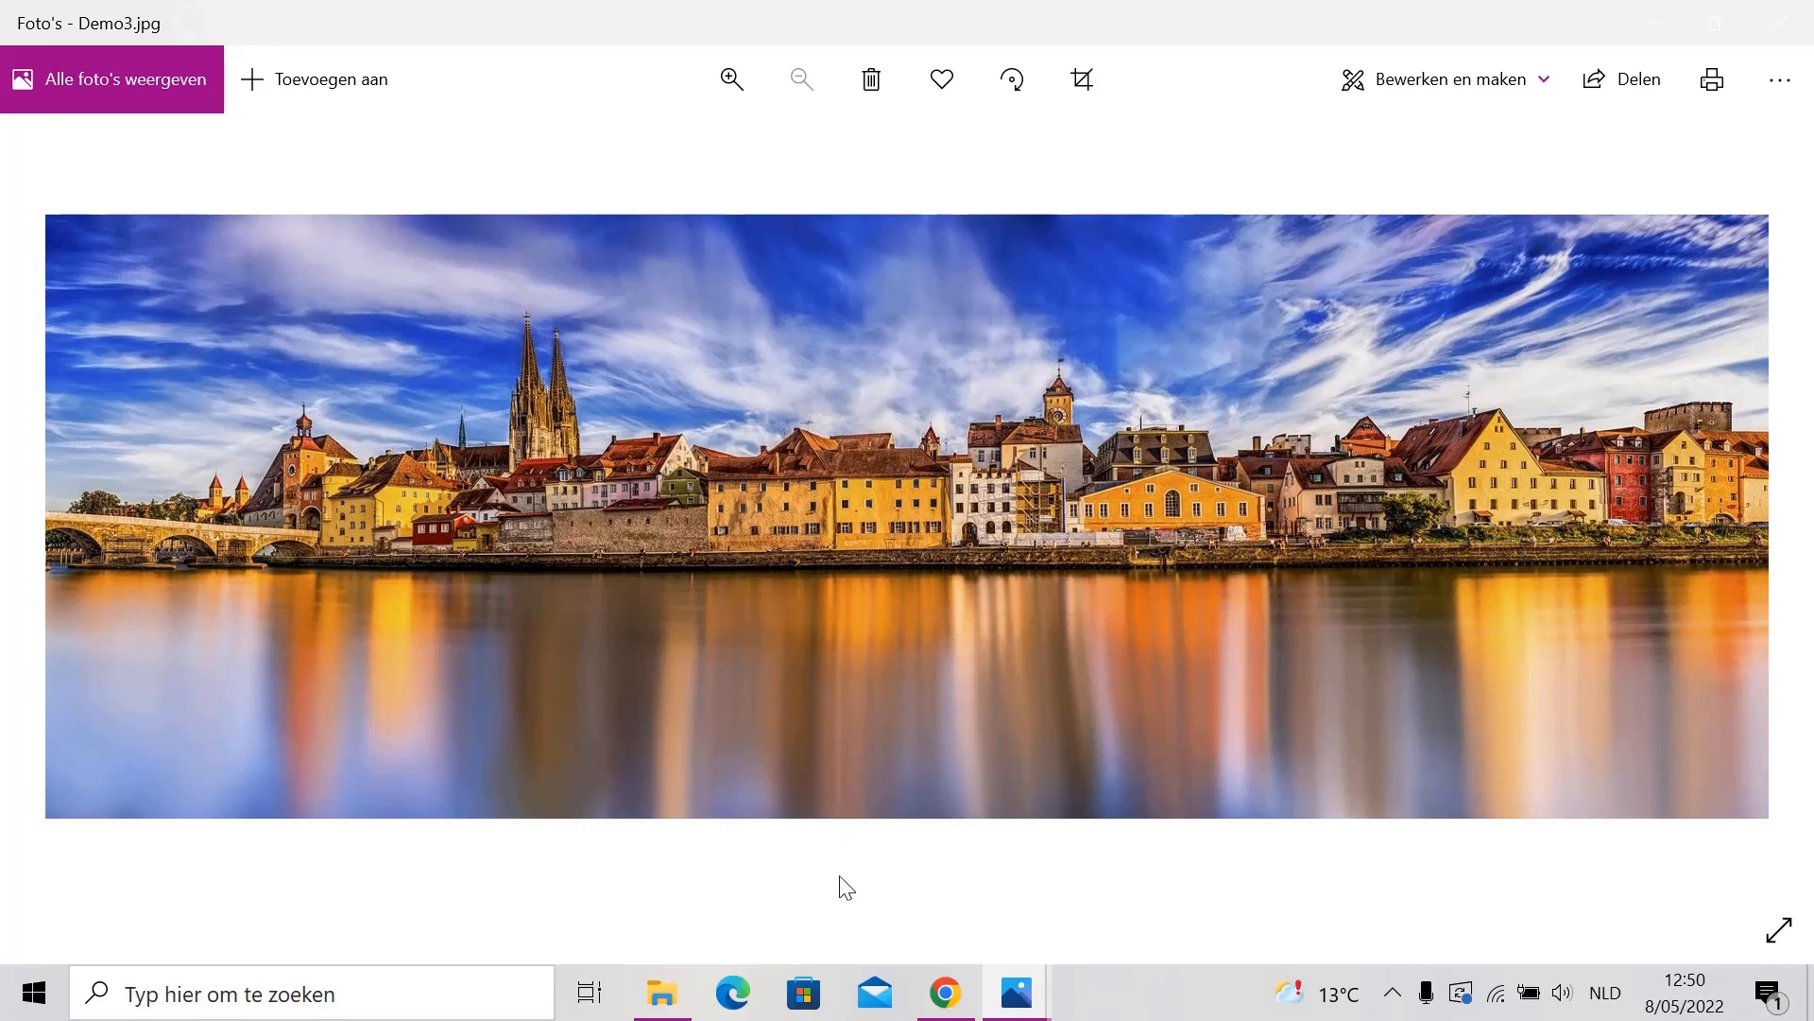
pyautogui.hotkey('alt', 'Tab')
pyautogui.hotkey('alt', 'Tab')
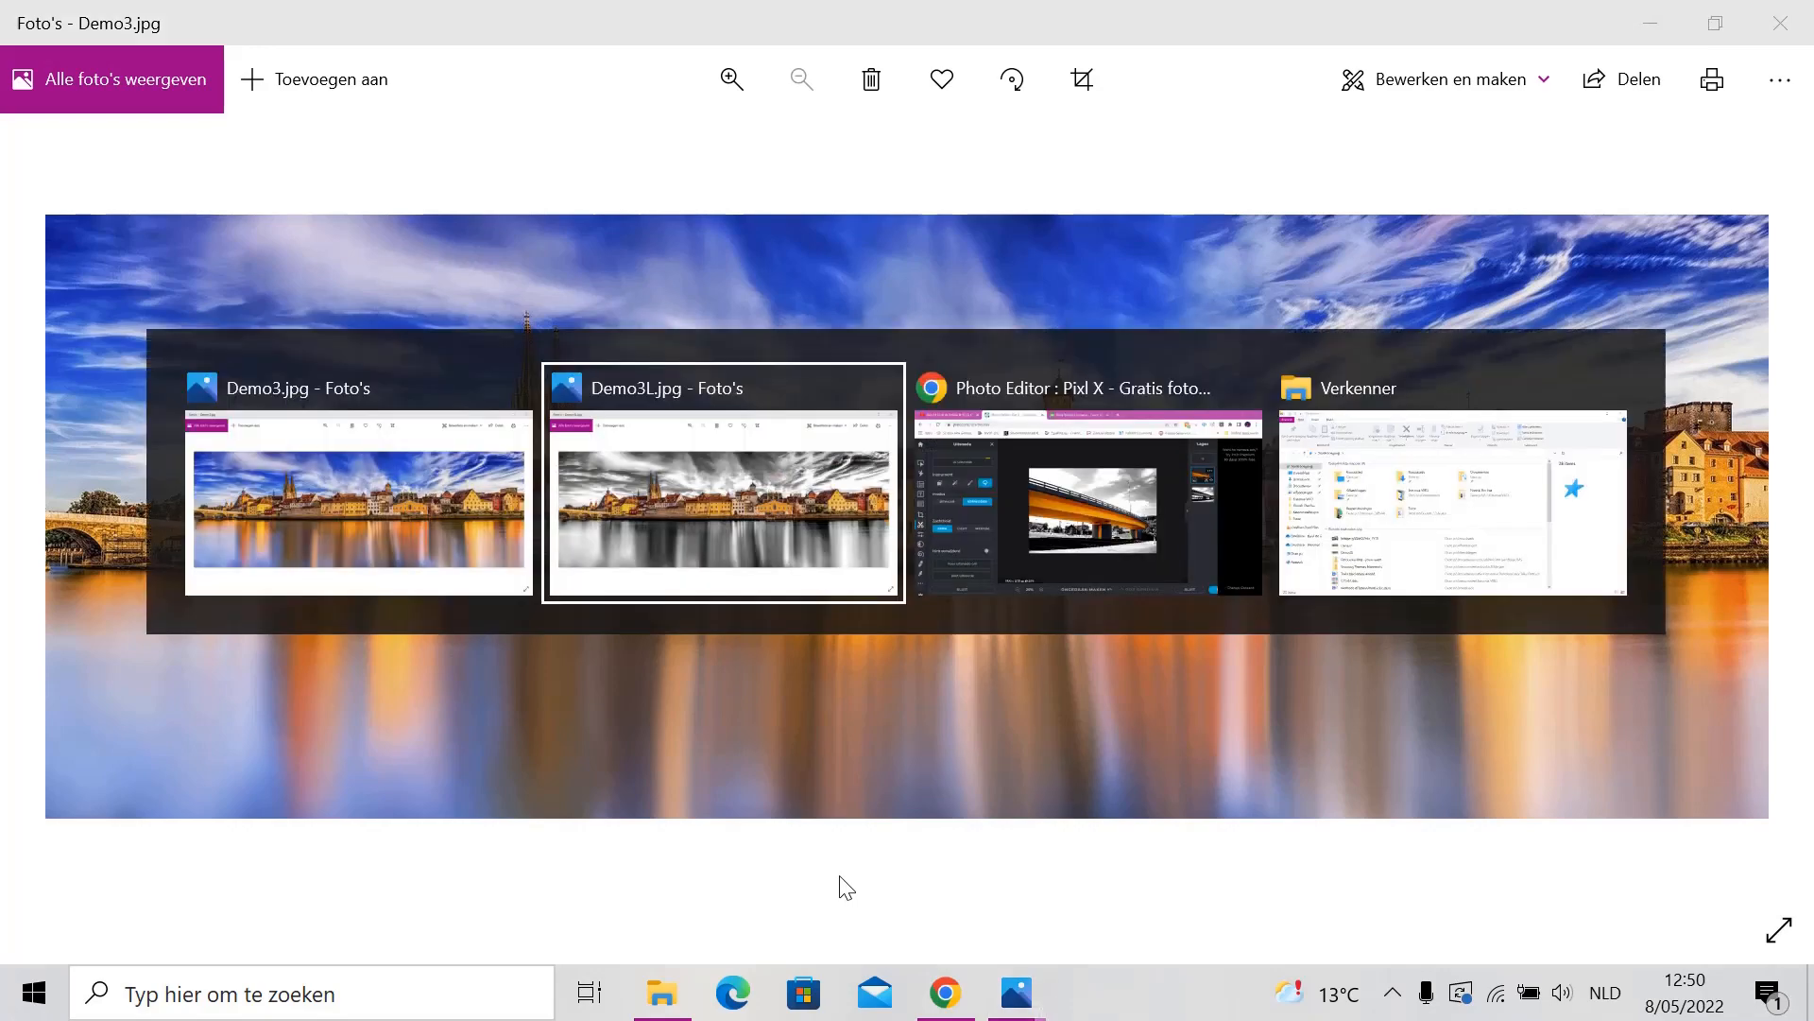